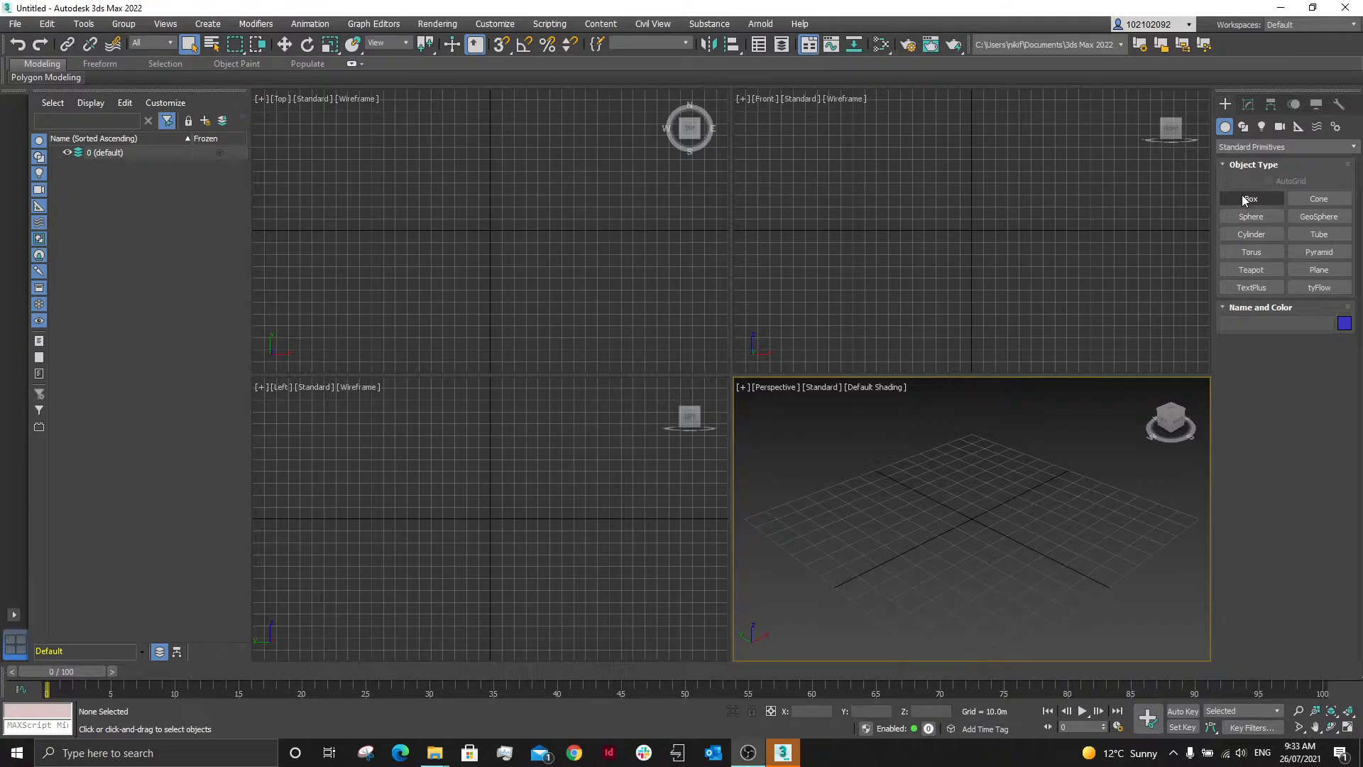
- Create a box about 15 m long, 21 m wide and 32 m high in the Perspective view, plus a cylinder beside it
click(1243, 199)
drag(895, 572, 914, 543)
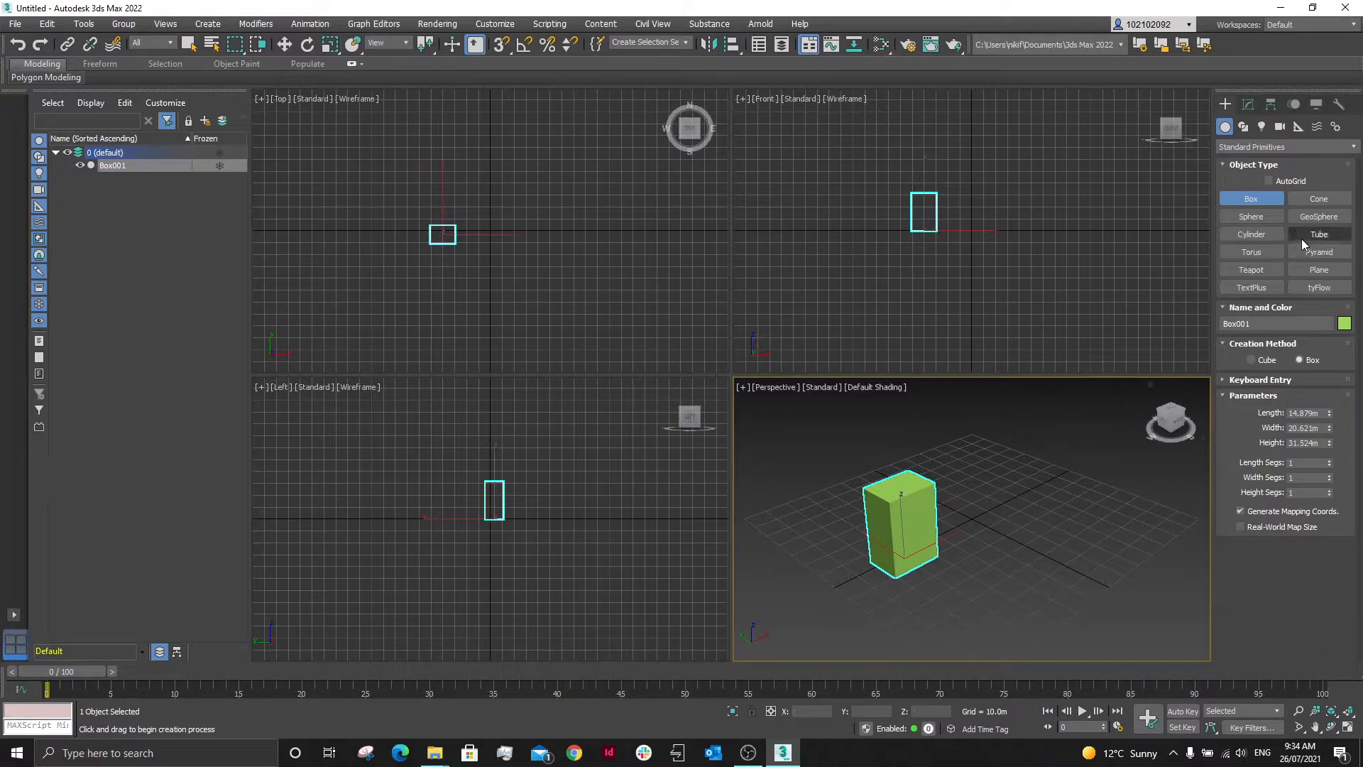
click(1250, 235)
drag(1005, 559, 1019, 542)
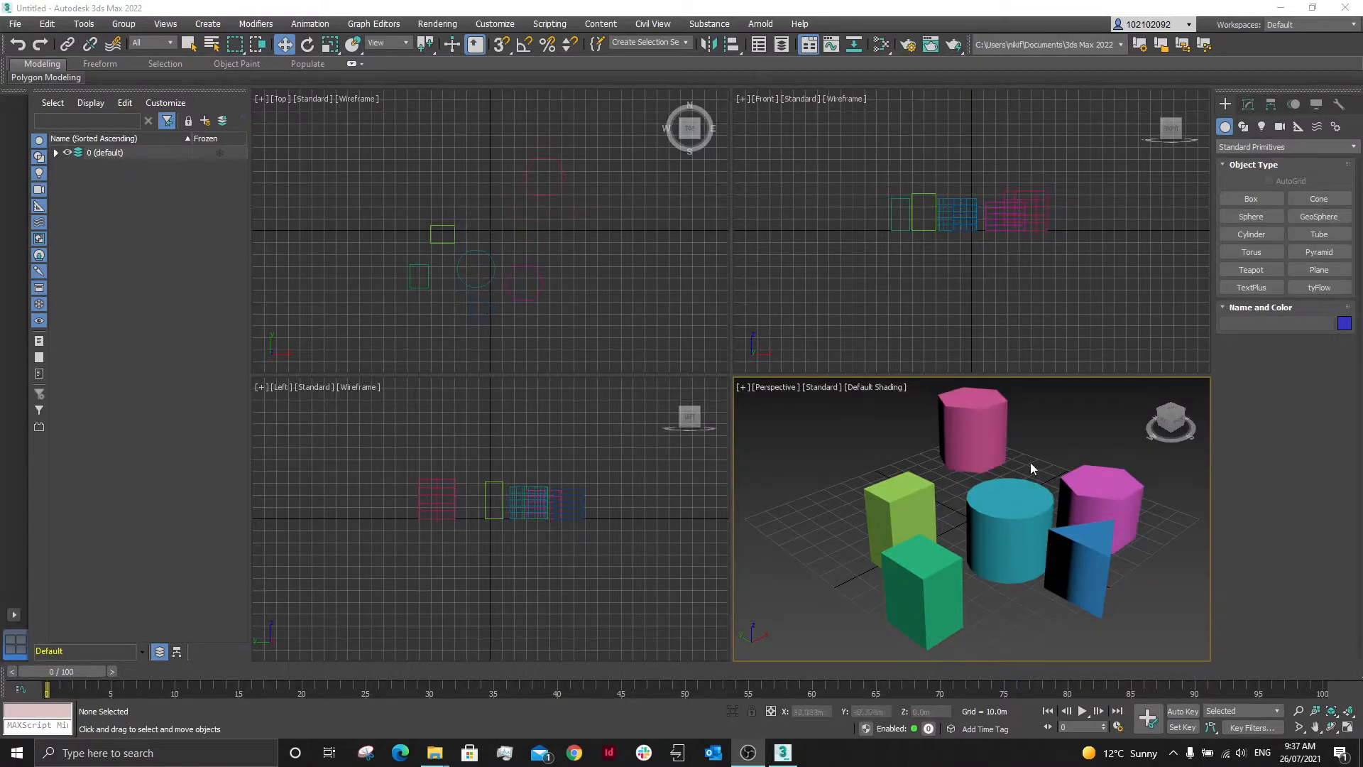
- Reduce the magenta hexagonal cylinder to 5 sides so it forms a pentagonal prism
click(1075, 463)
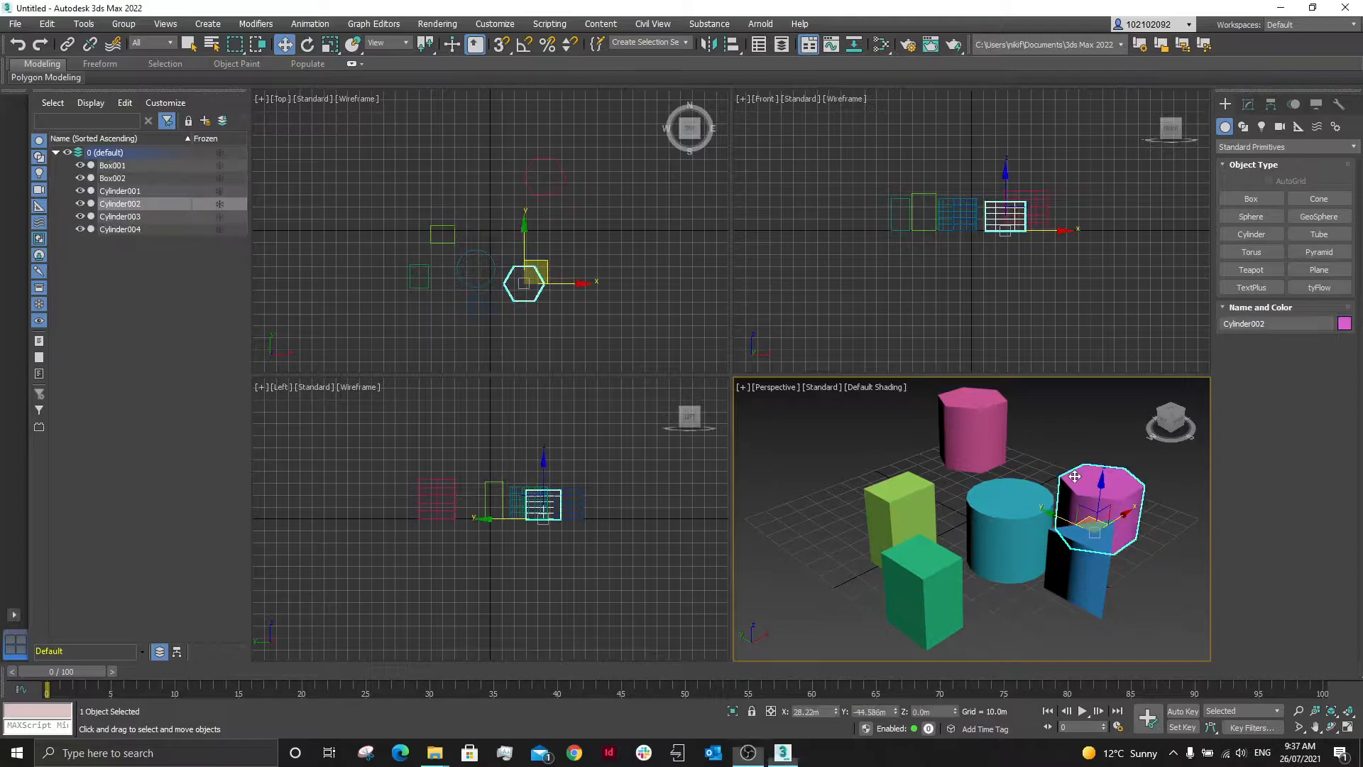
click(1249, 104)
click(1336, 376)
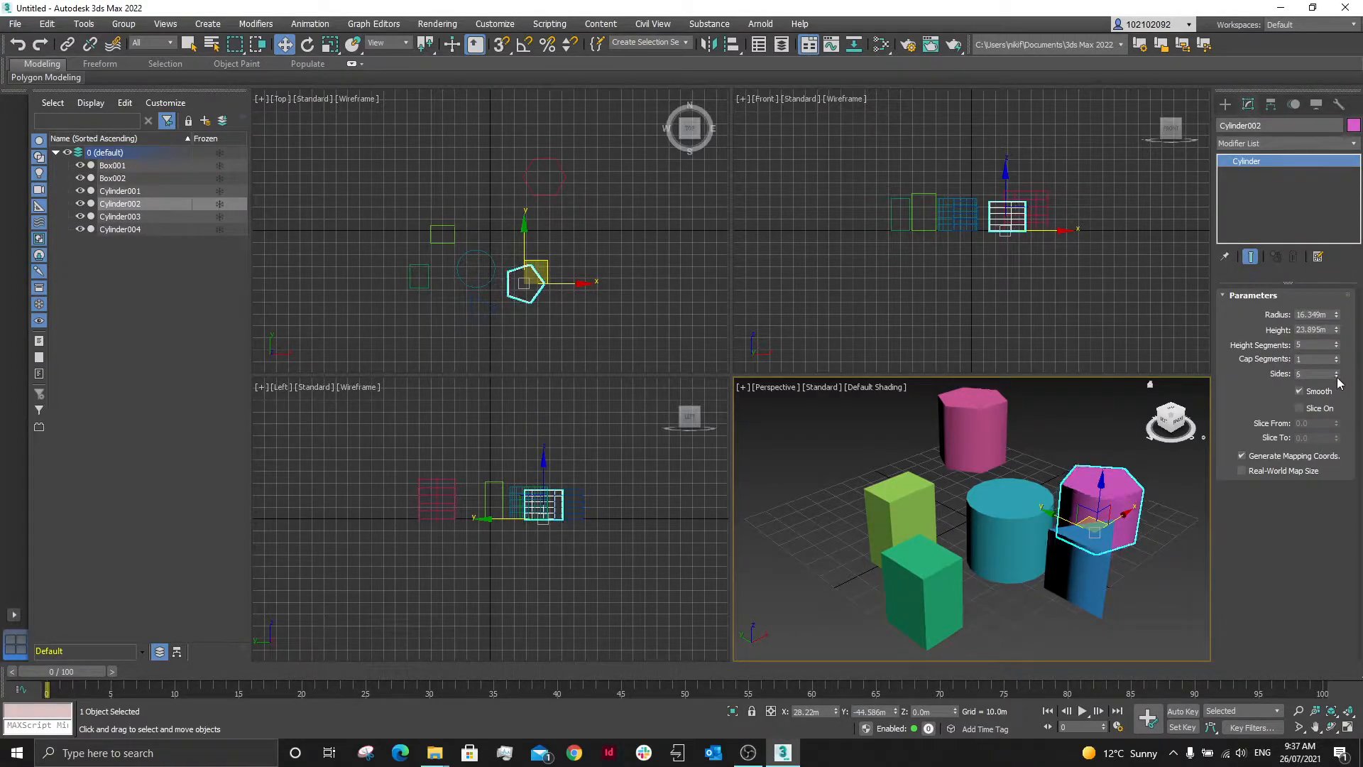
click(1099, 427)
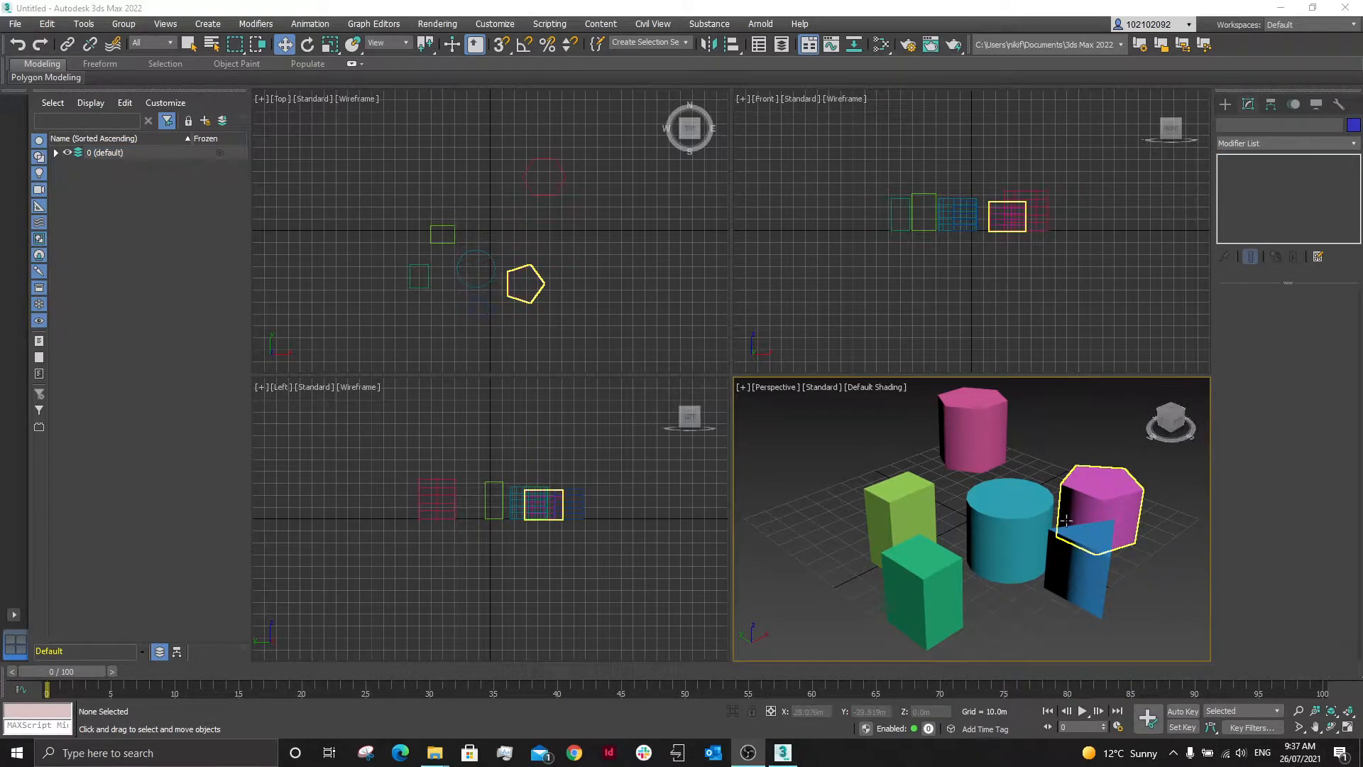
- Resize the dark green box to a length of 1.2 m, a width of 1.2 m and a height of 2.3 m
click(908, 583)
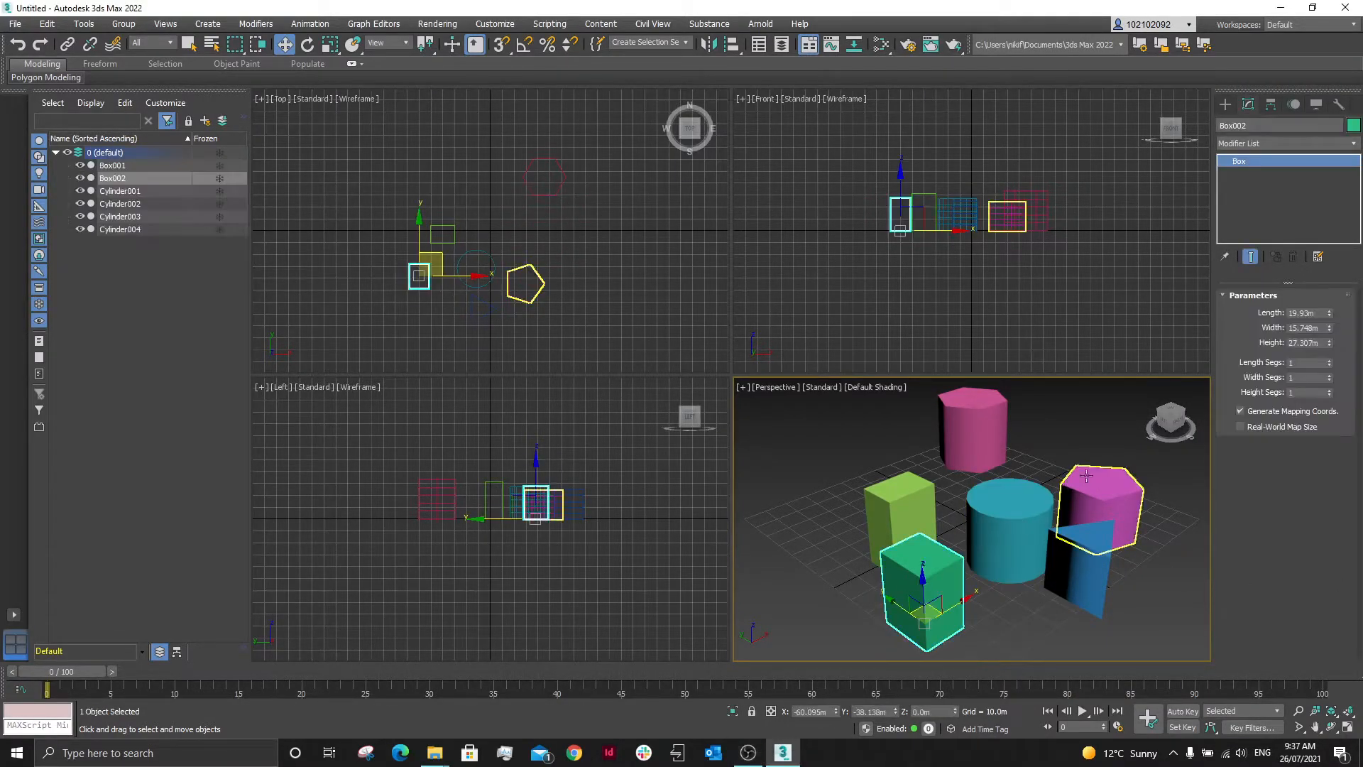
drag(1317, 313, 1276, 313)
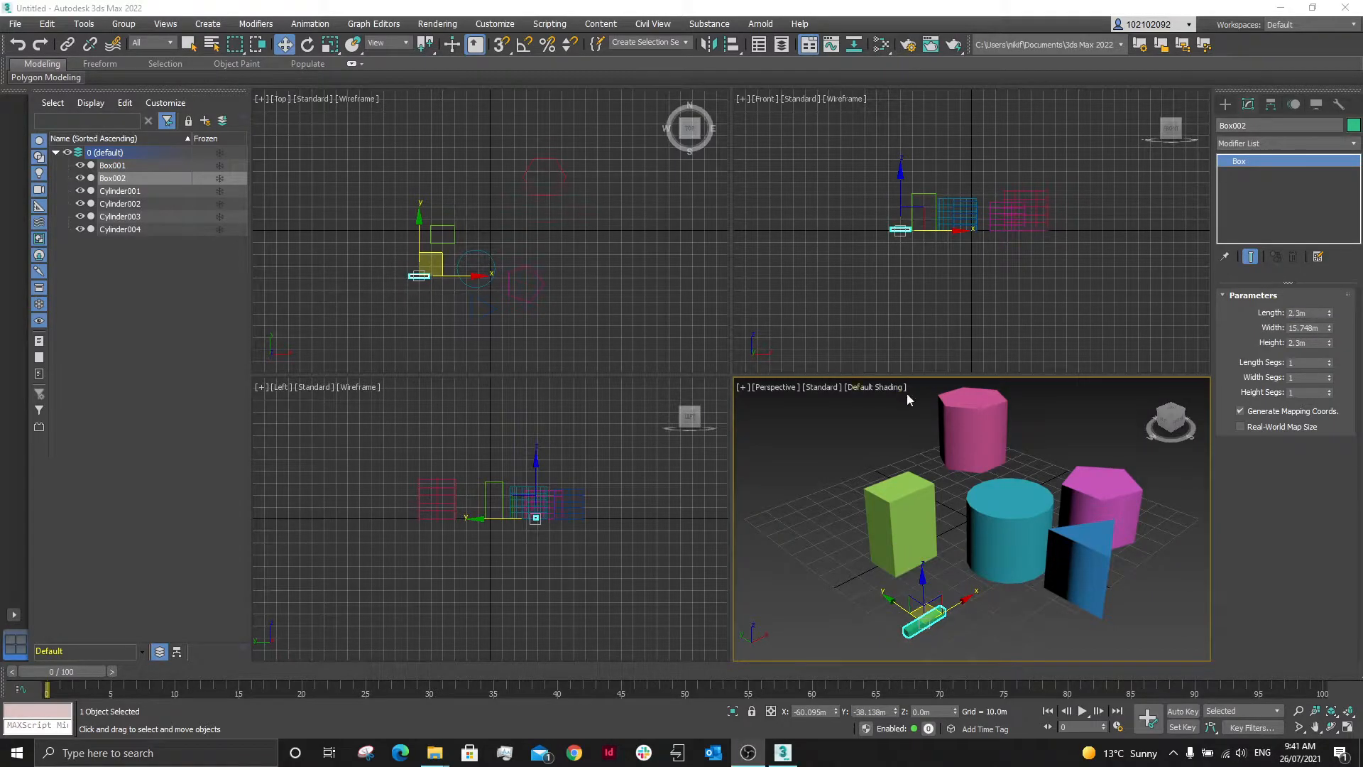
click(1317, 343)
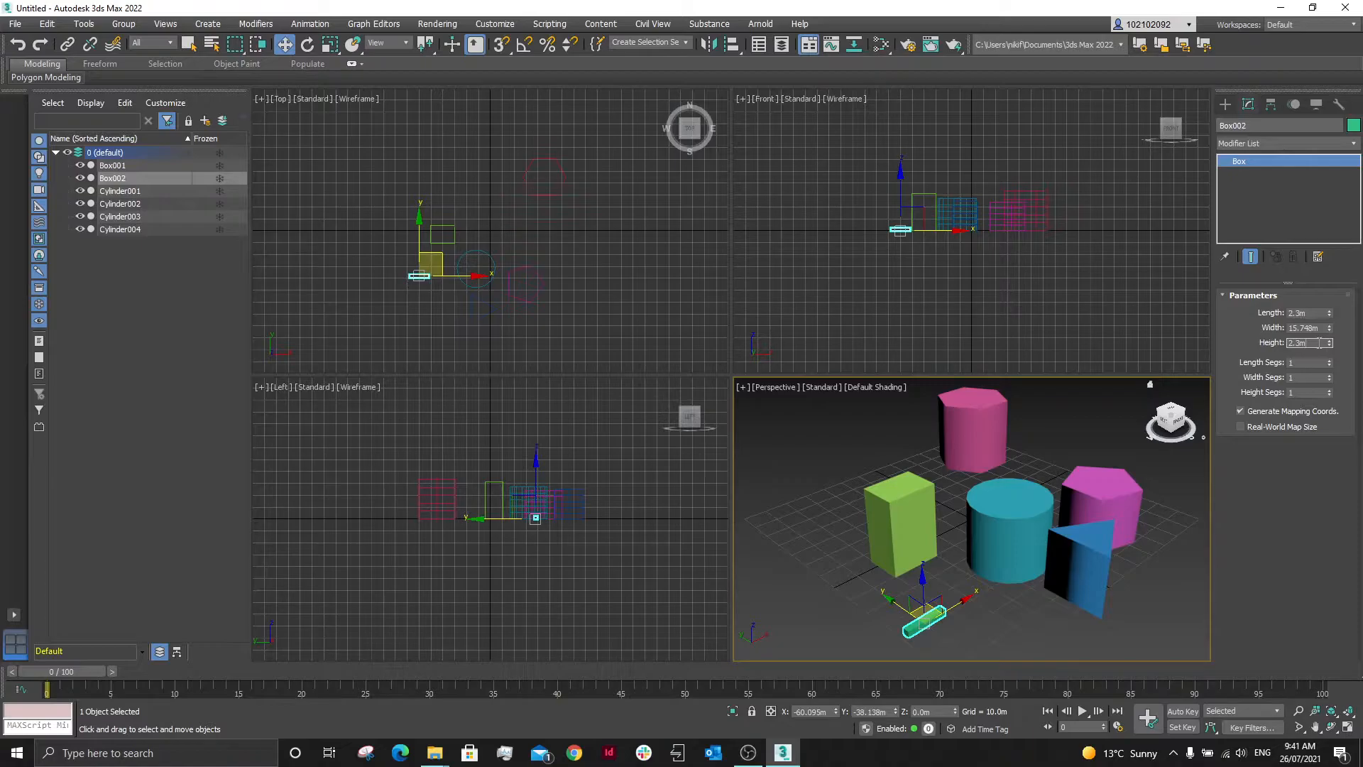
key(shift+Tab)
text(1.2)
key(shift+Tab)
text(1)
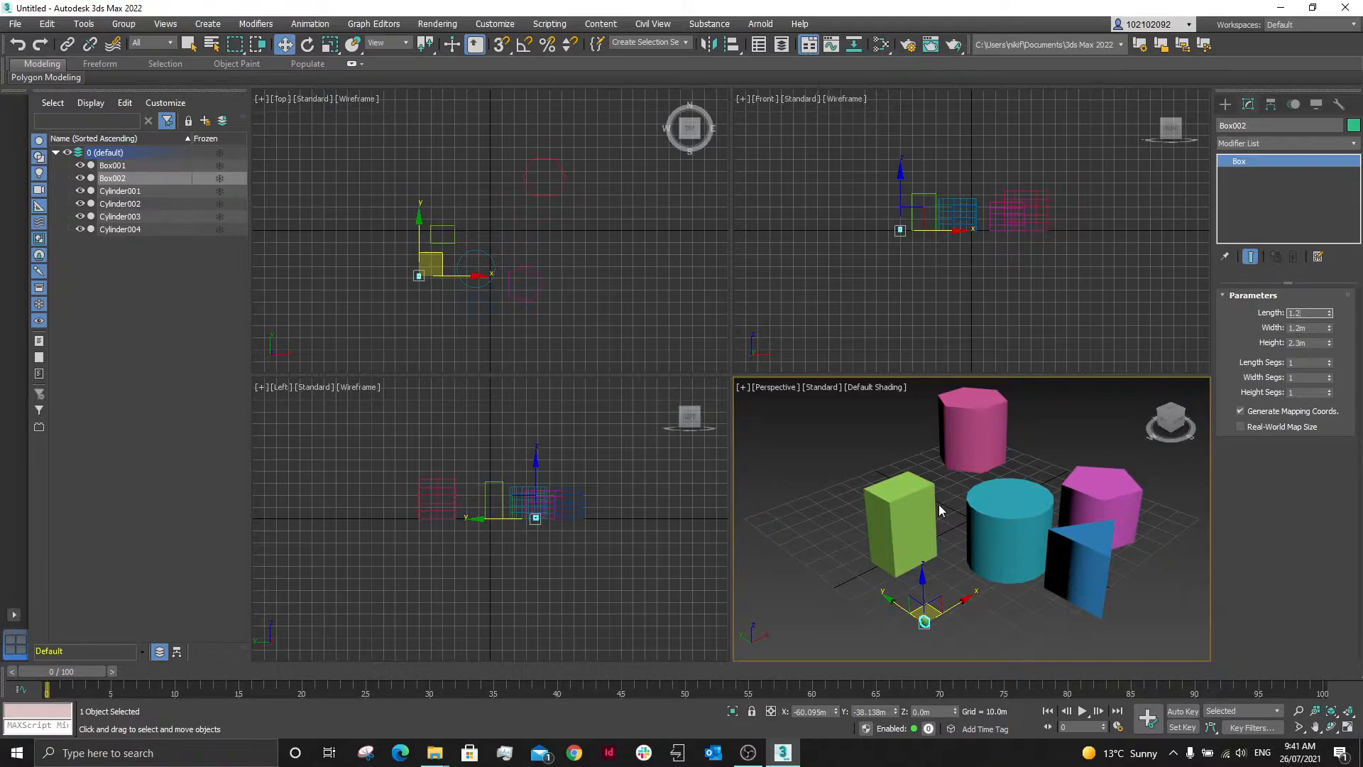
- Resize the light green box to 1.2 m length, 1.2 m width and 2.3 m height
click(943, 498)
click(928, 519)
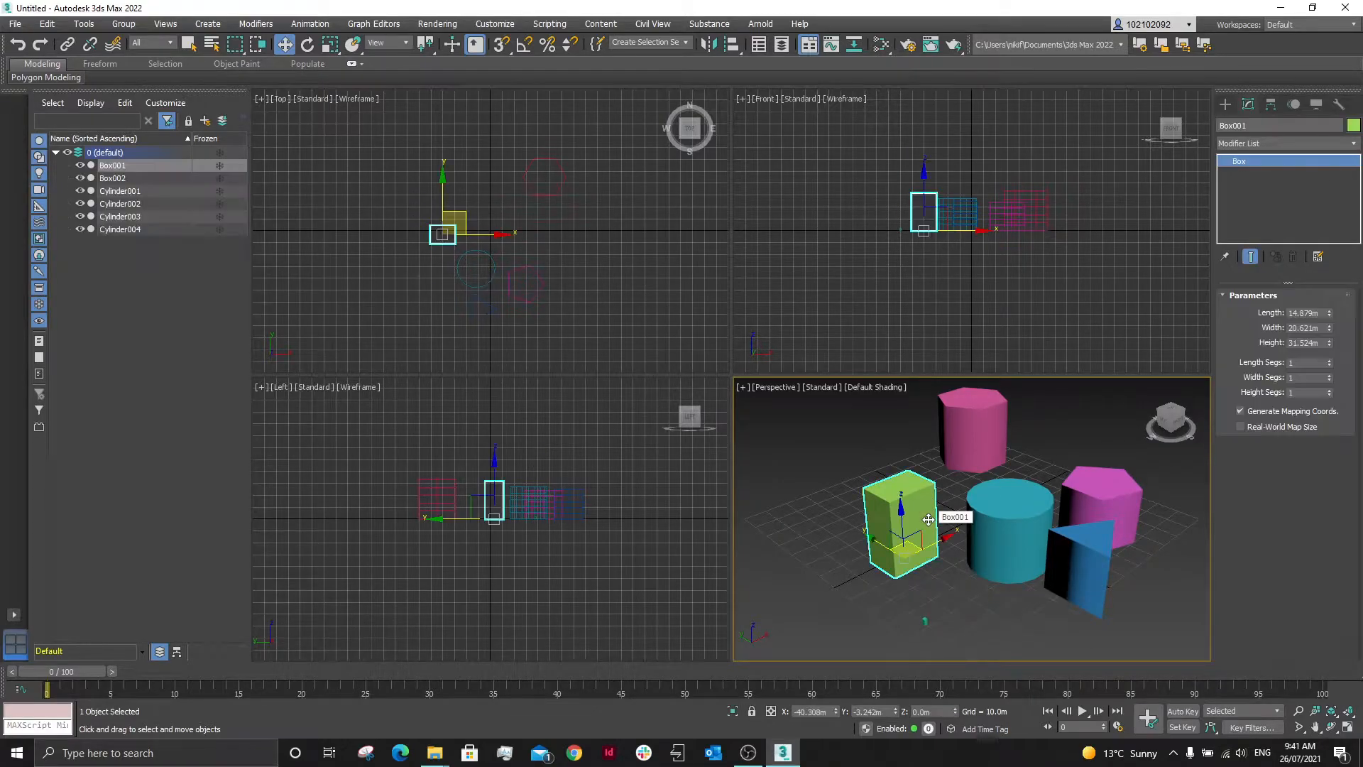
click(1312, 342)
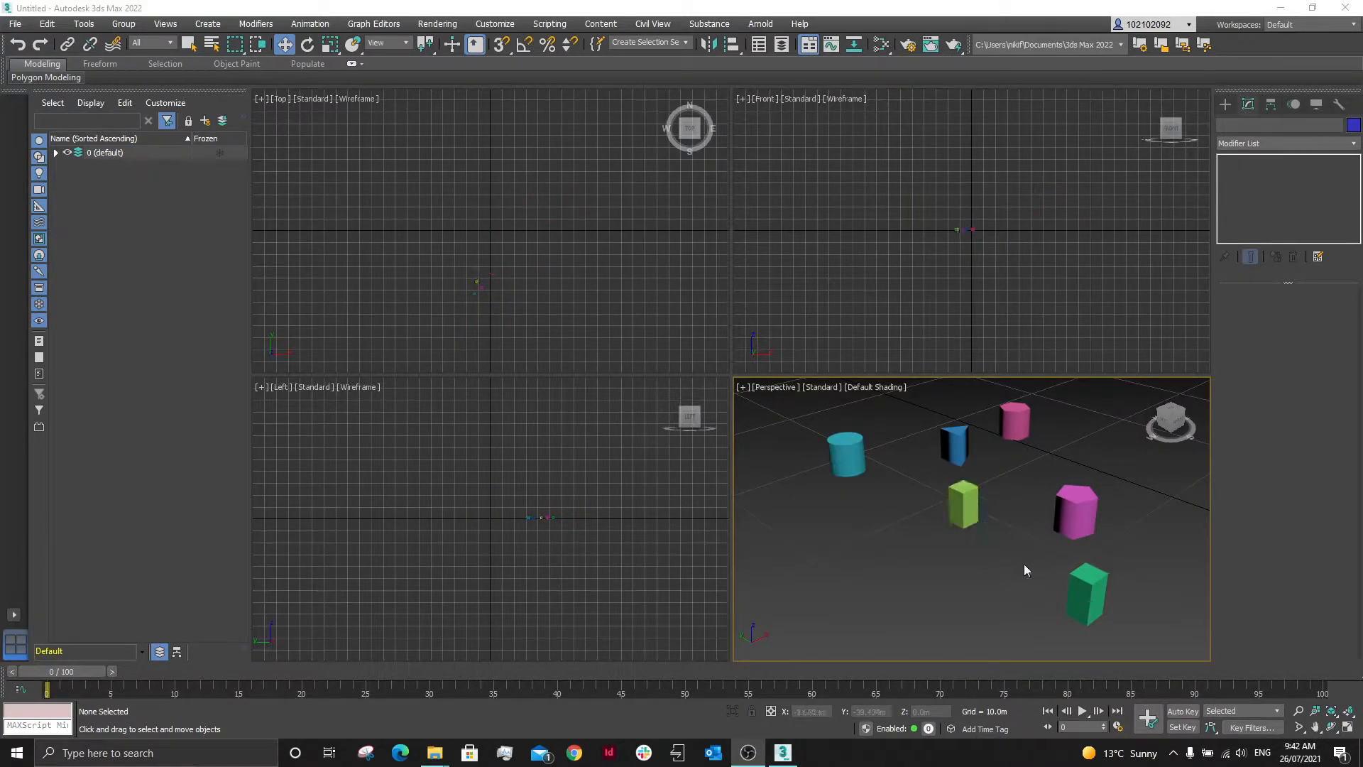
click(967, 500)
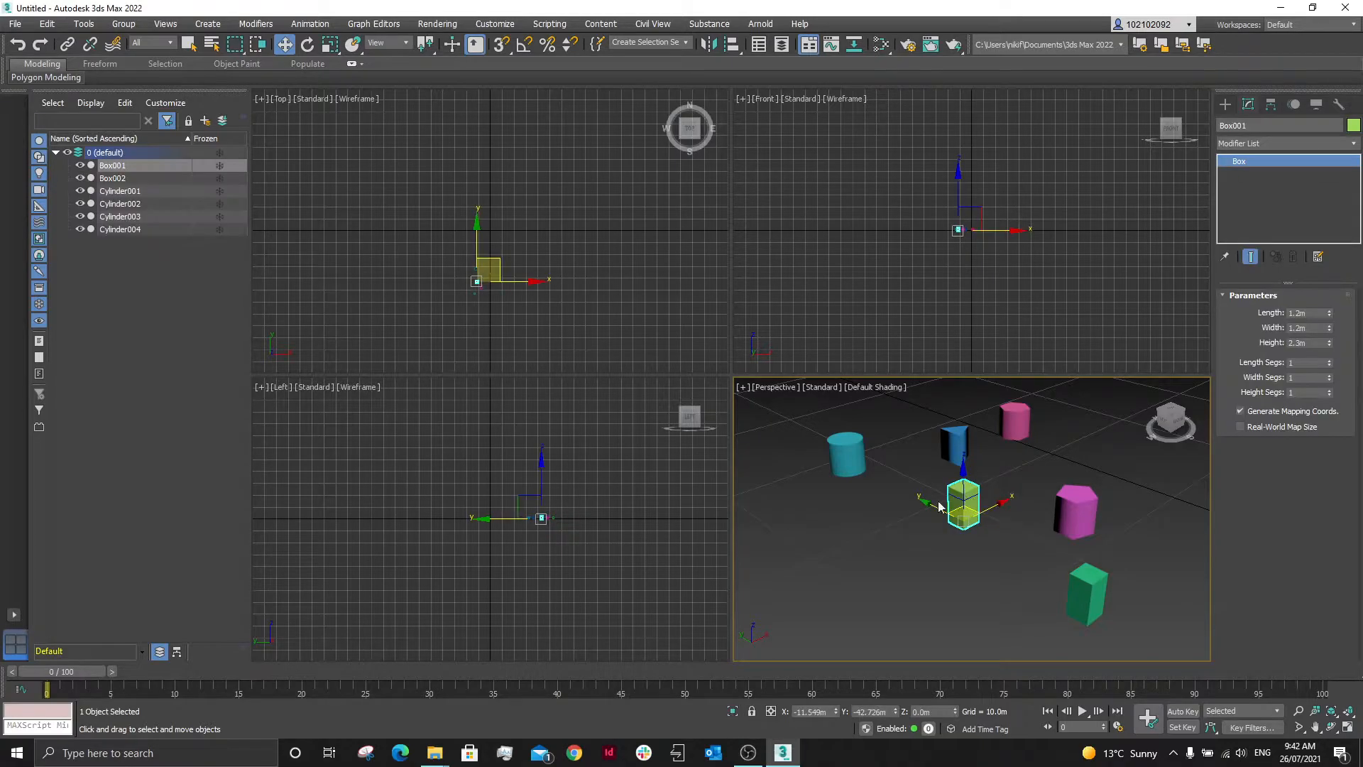
- Rotate the cyan cylinder 90 degrees about the X axis so it lies on its side
click(849, 455)
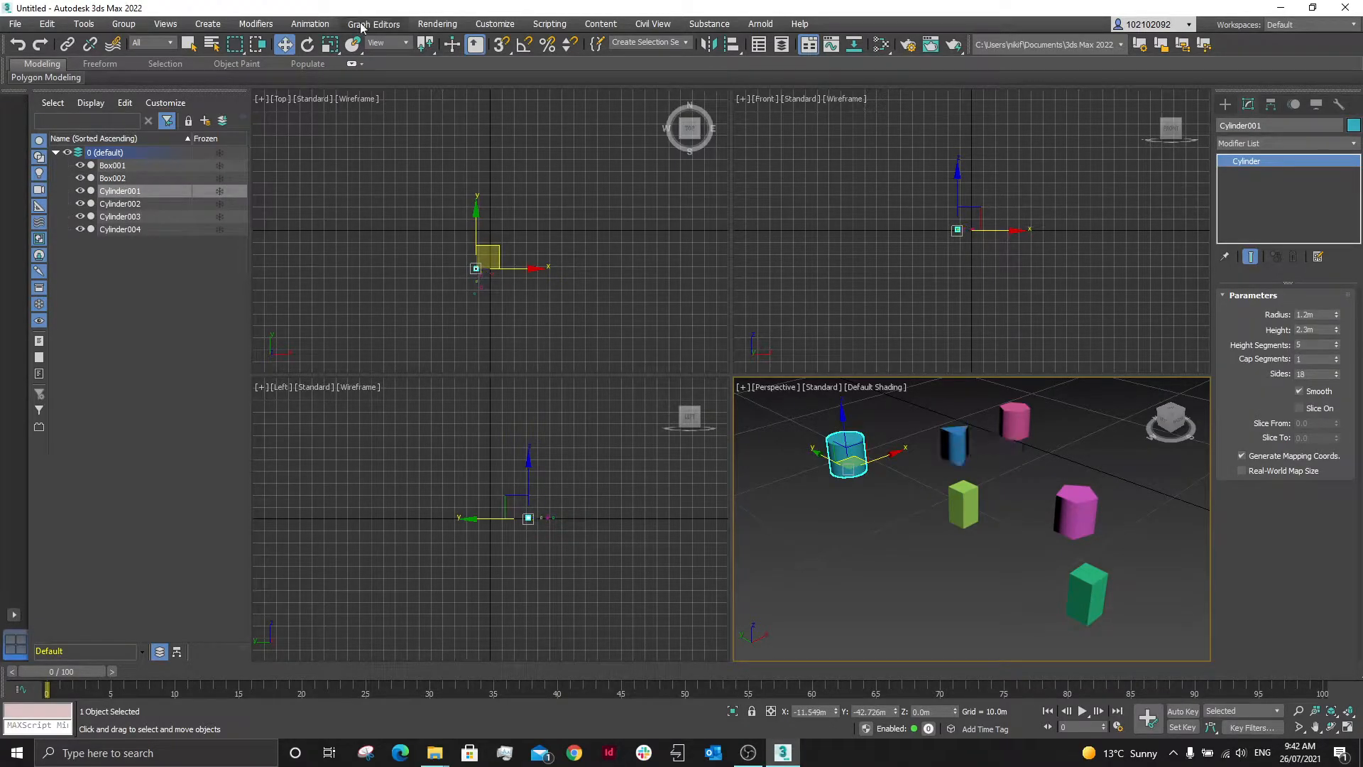
click(309, 45)
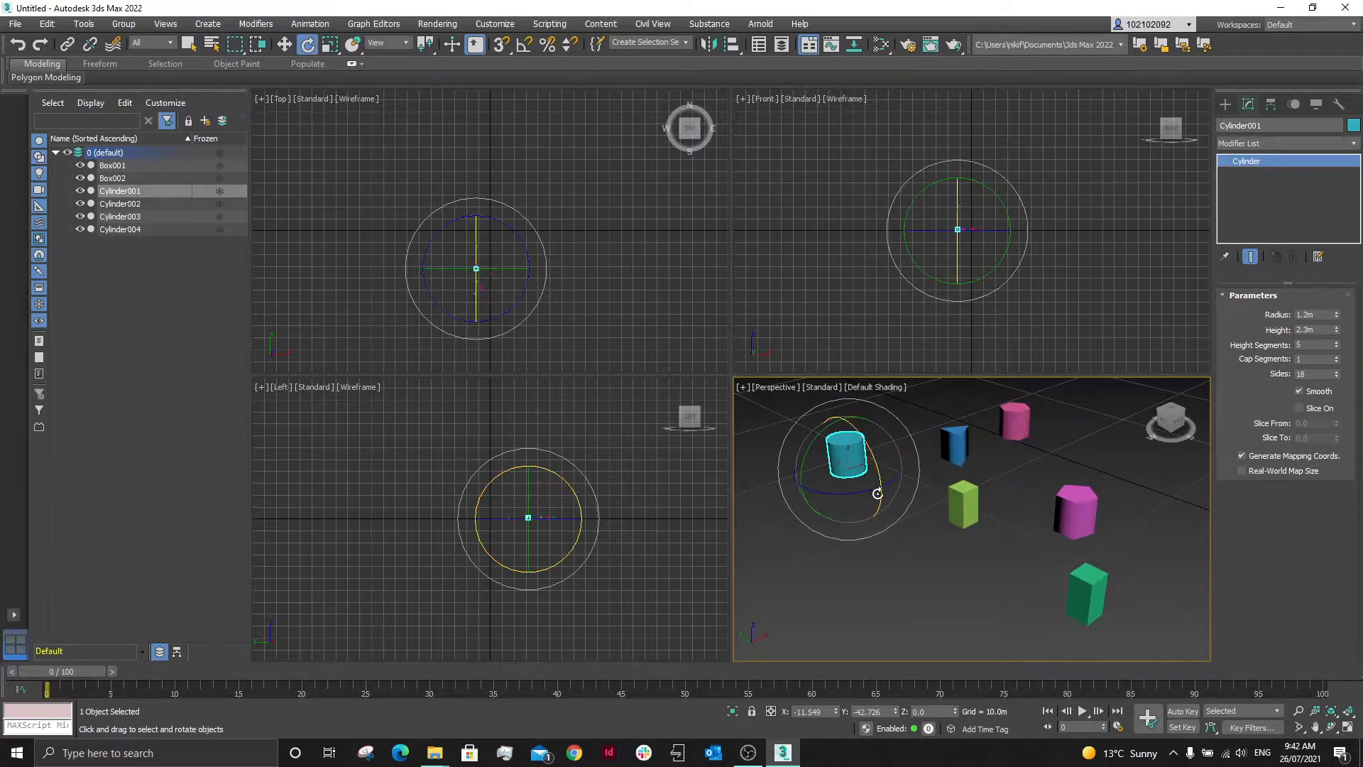
drag(878, 493, 835, 615)
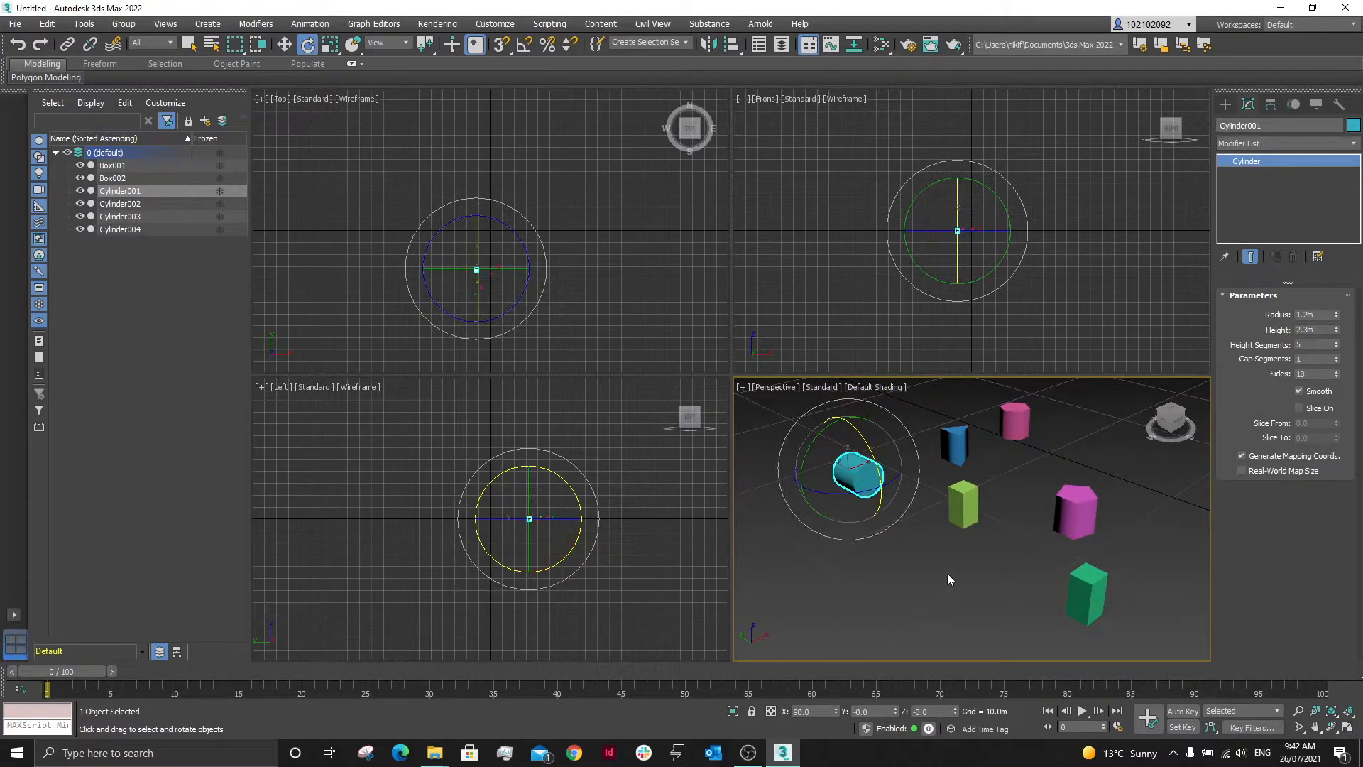
- Rotate the light green and dark green boxes 90 degrees about the X axis so they lie flat
click(947, 481)
click(964, 504)
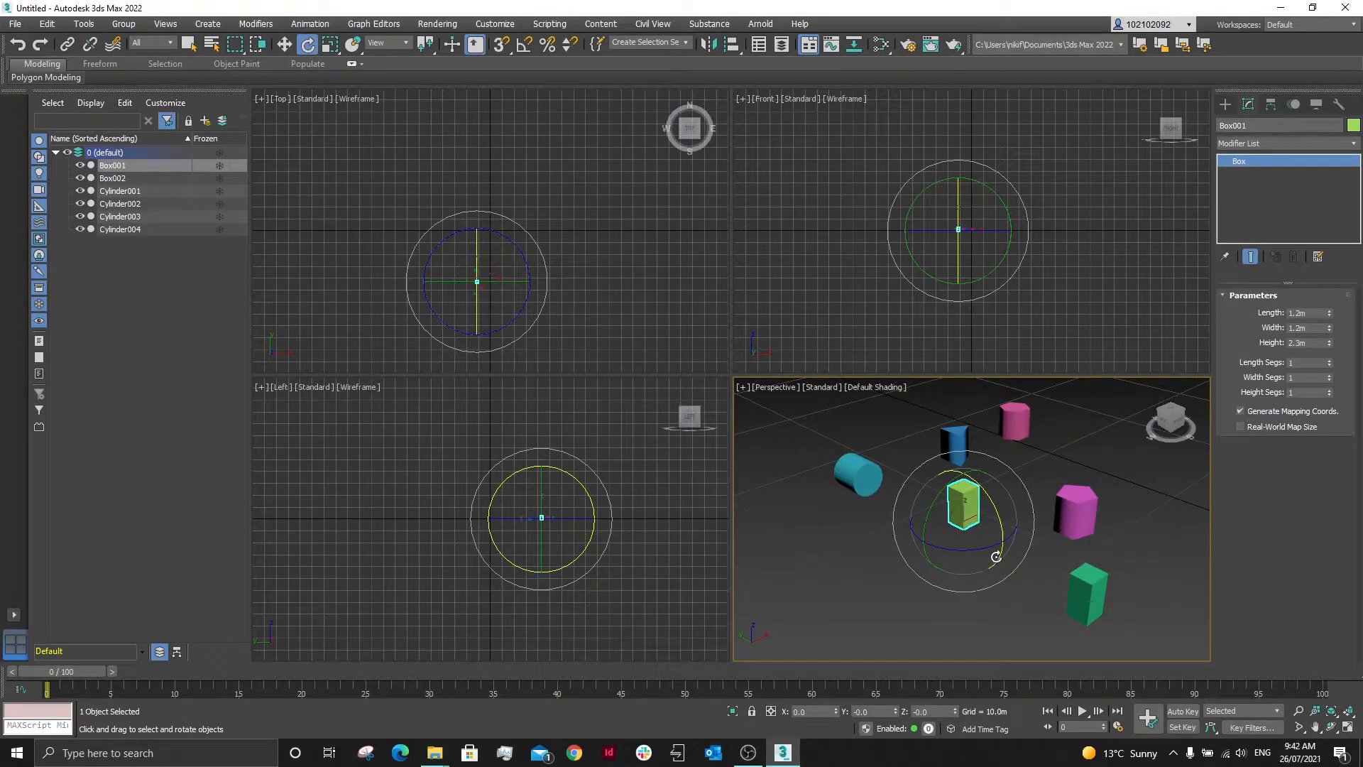
drag(997, 551, 939, 667)
click(1080, 595)
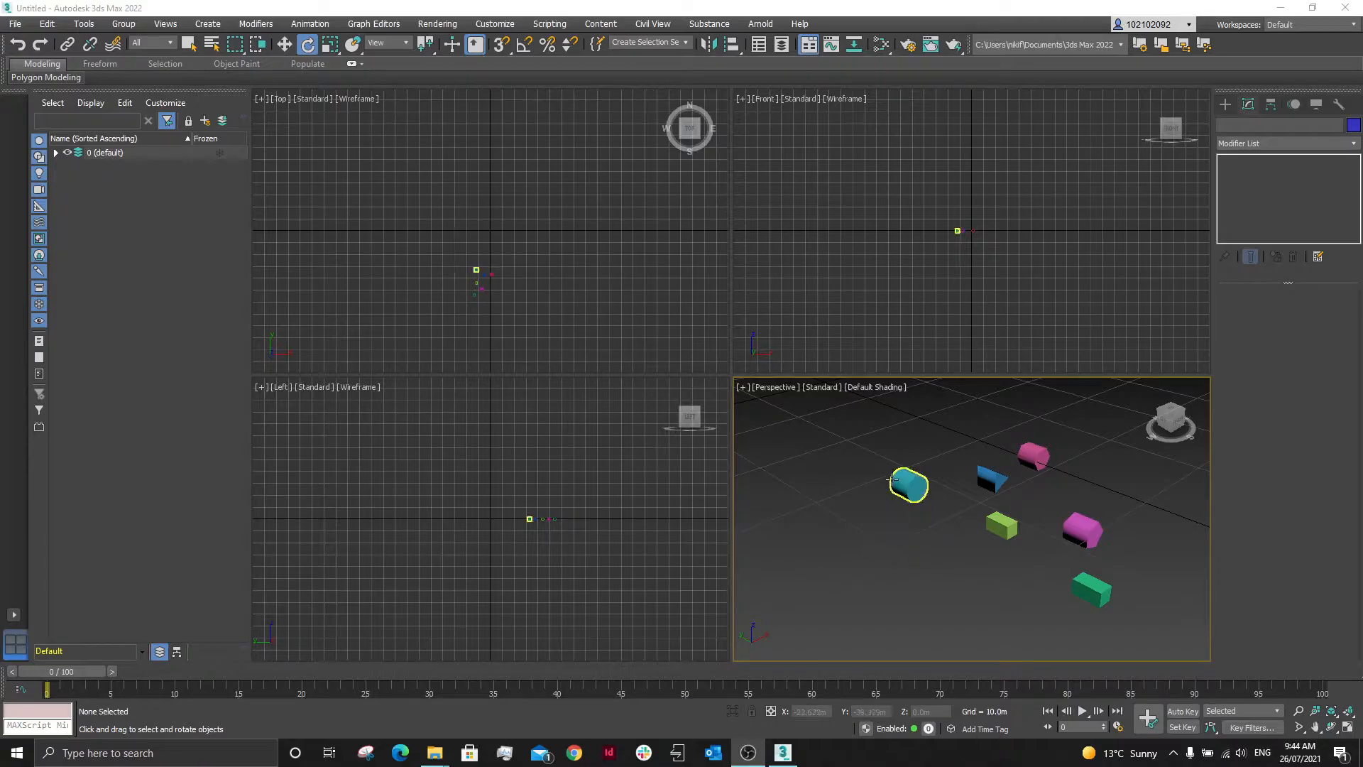
- Switch the Left, Front and Top viewports from wireframe to Default Shading, with the shapes framed up close
scroll(503, 525, up, 5)
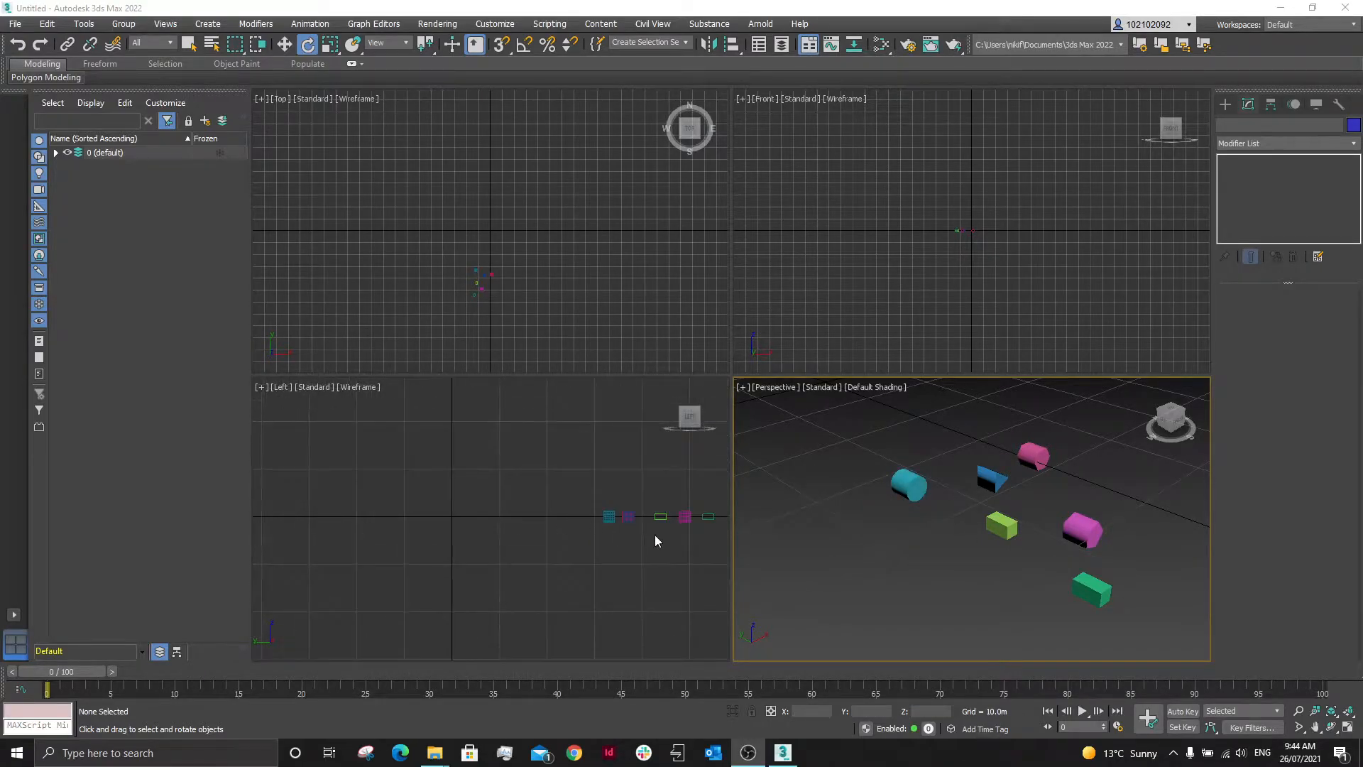
scroll(685, 534, up, 4)
click(356, 389)
click(360, 402)
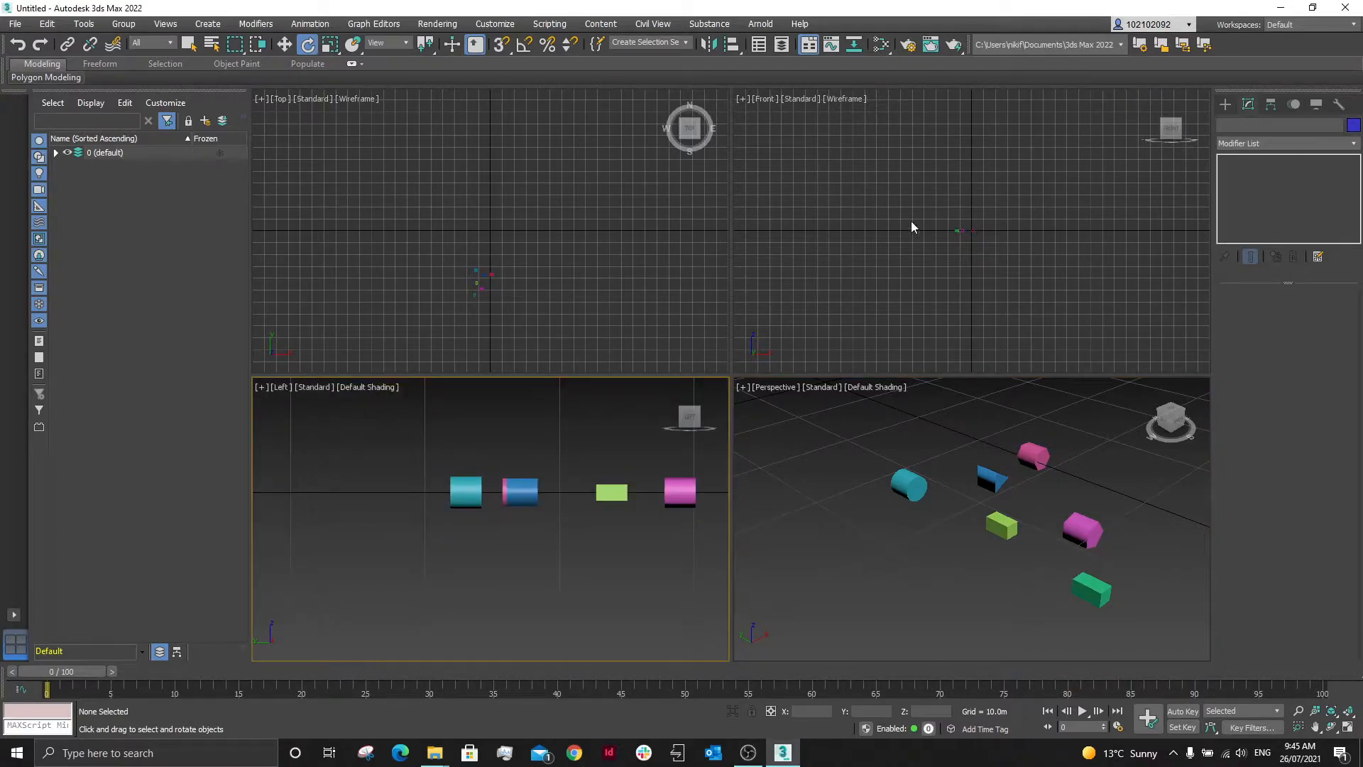
click(850, 104)
click(859, 115)
scroll(974, 240, up, 5)
scroll(447, 295, up, 8)
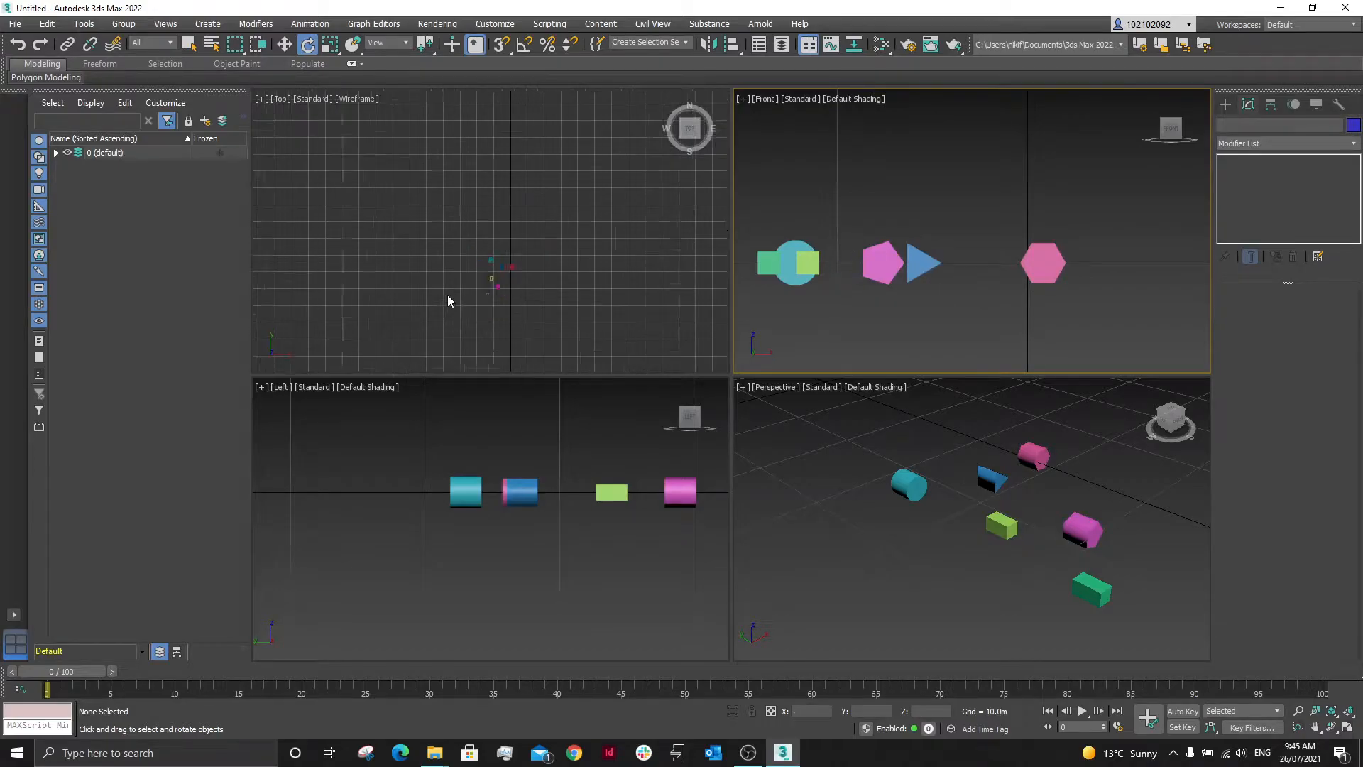
click(368, 99)
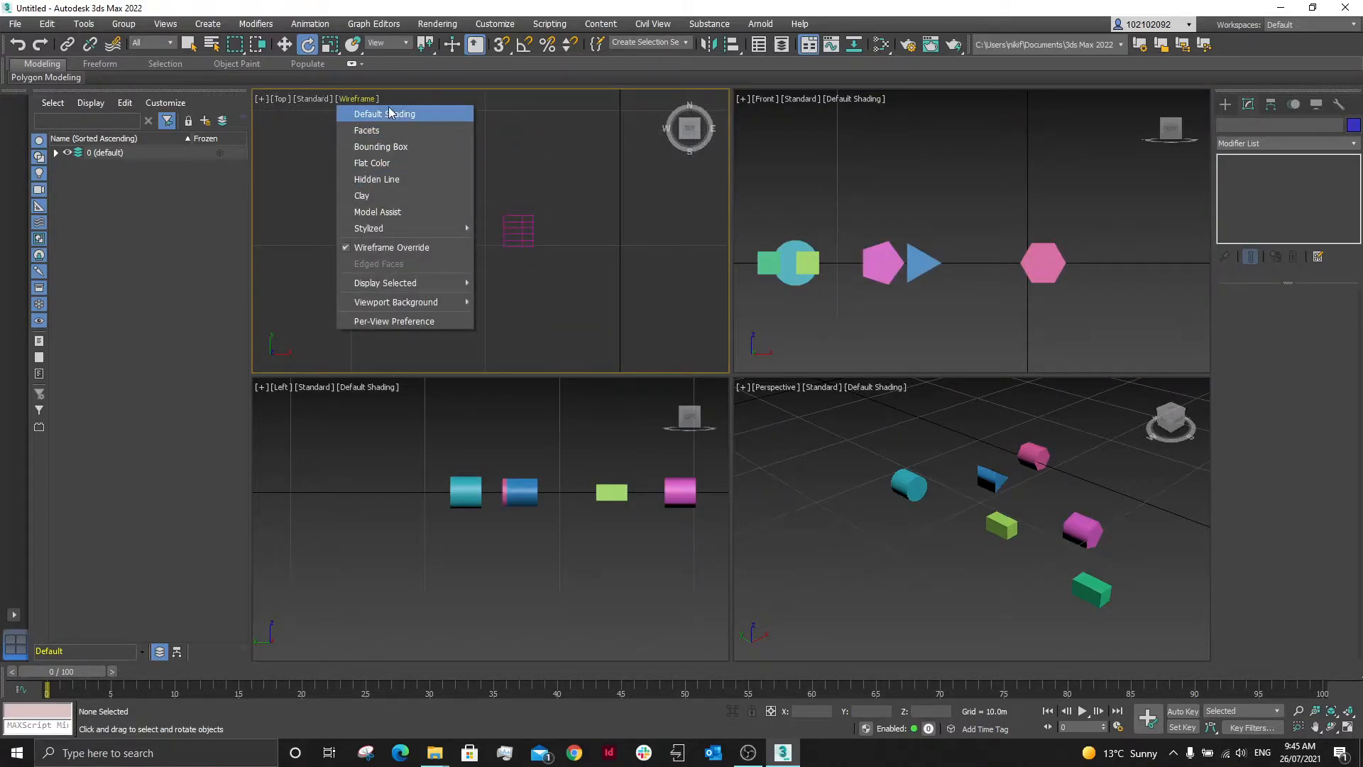
click(390, 114)
scroll(972, 295, down, 2)
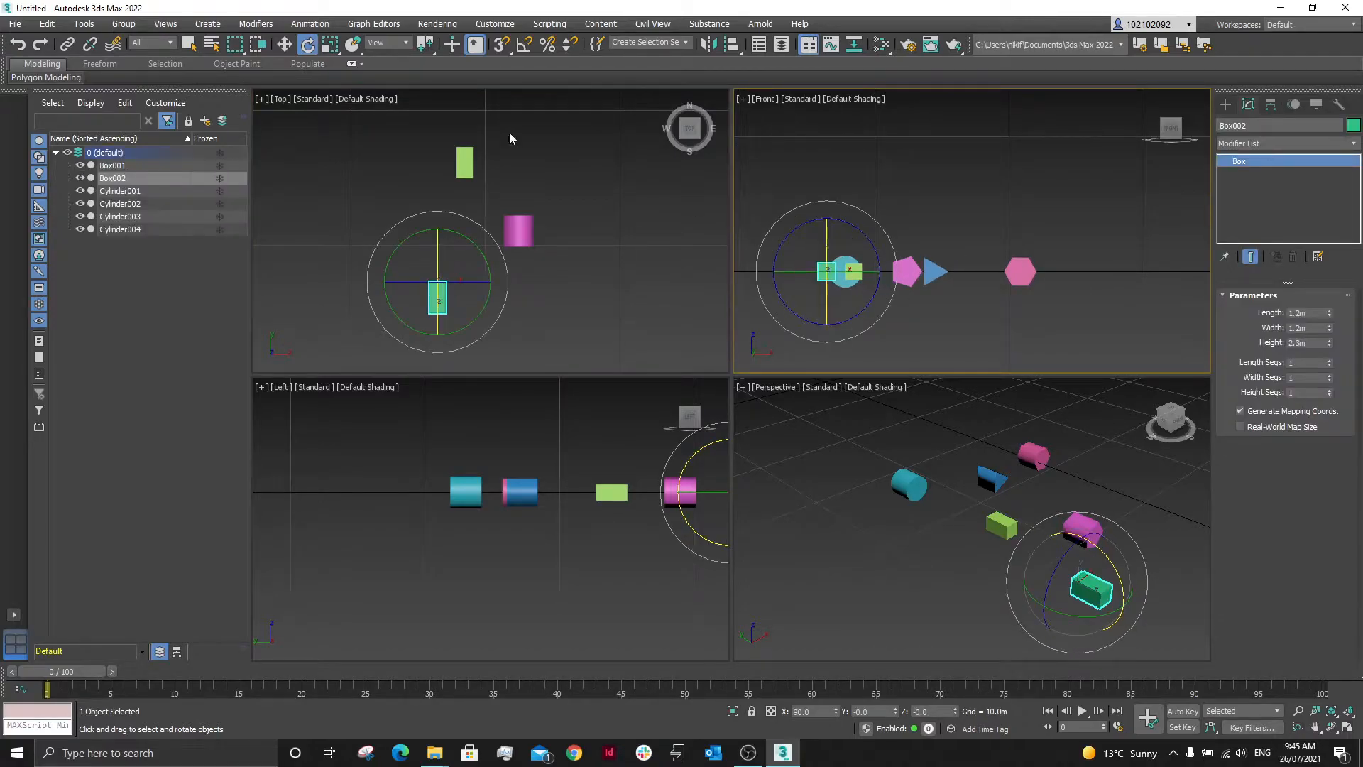
- Move the dark green box along the X axis to about -32.4 m, clear of the other shapes
click(283, 44)
scroll(1094, 297, down, 5)
scroll(956, 271, up, 5)
drag(1145, 318, 892, 318)
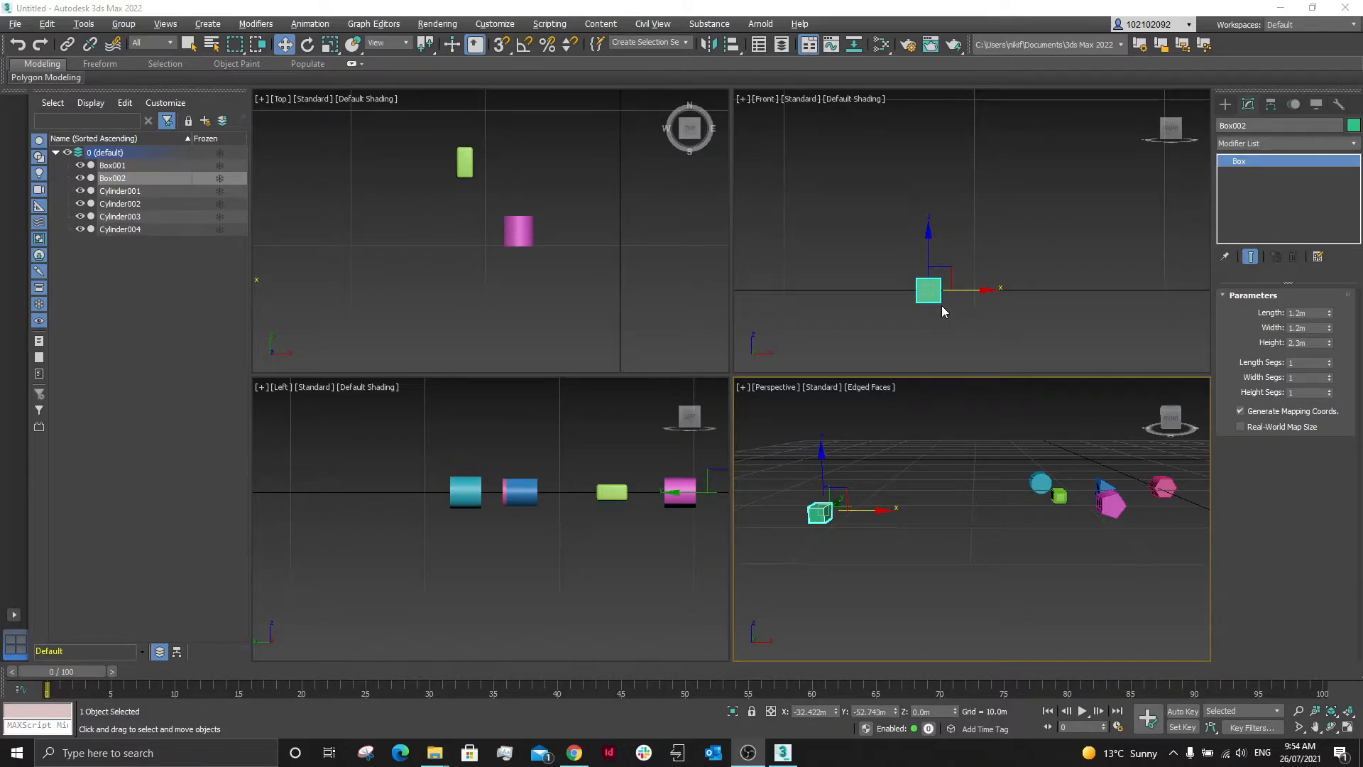
click(947, 335)
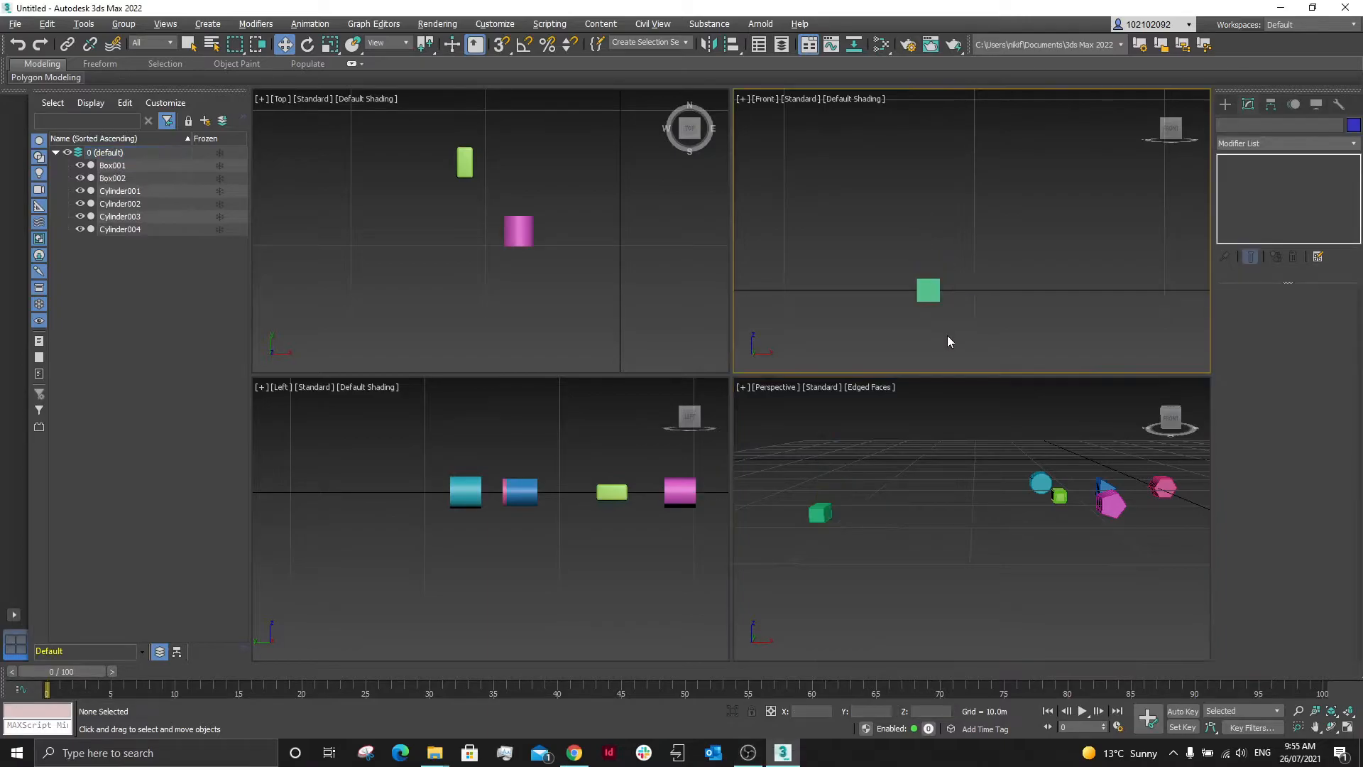
text(xarr)
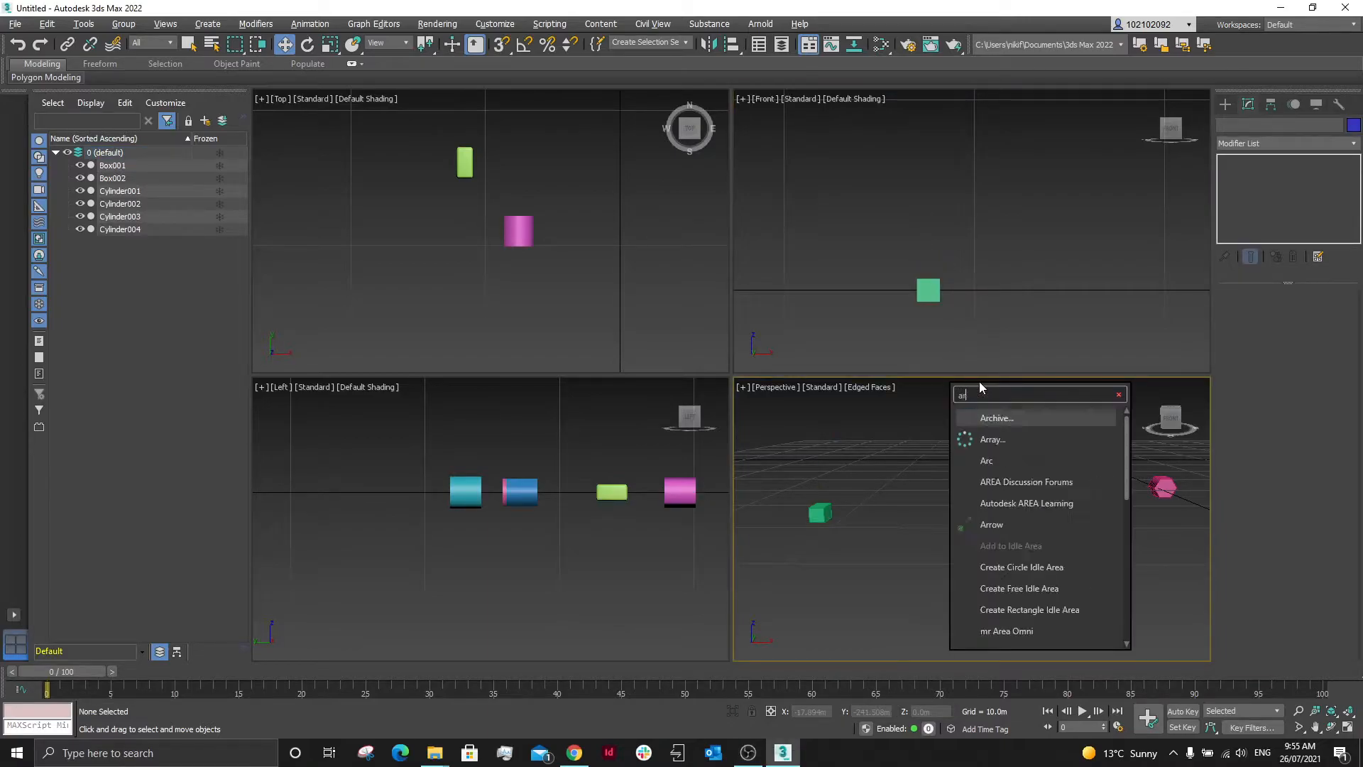
click(1001, 415)
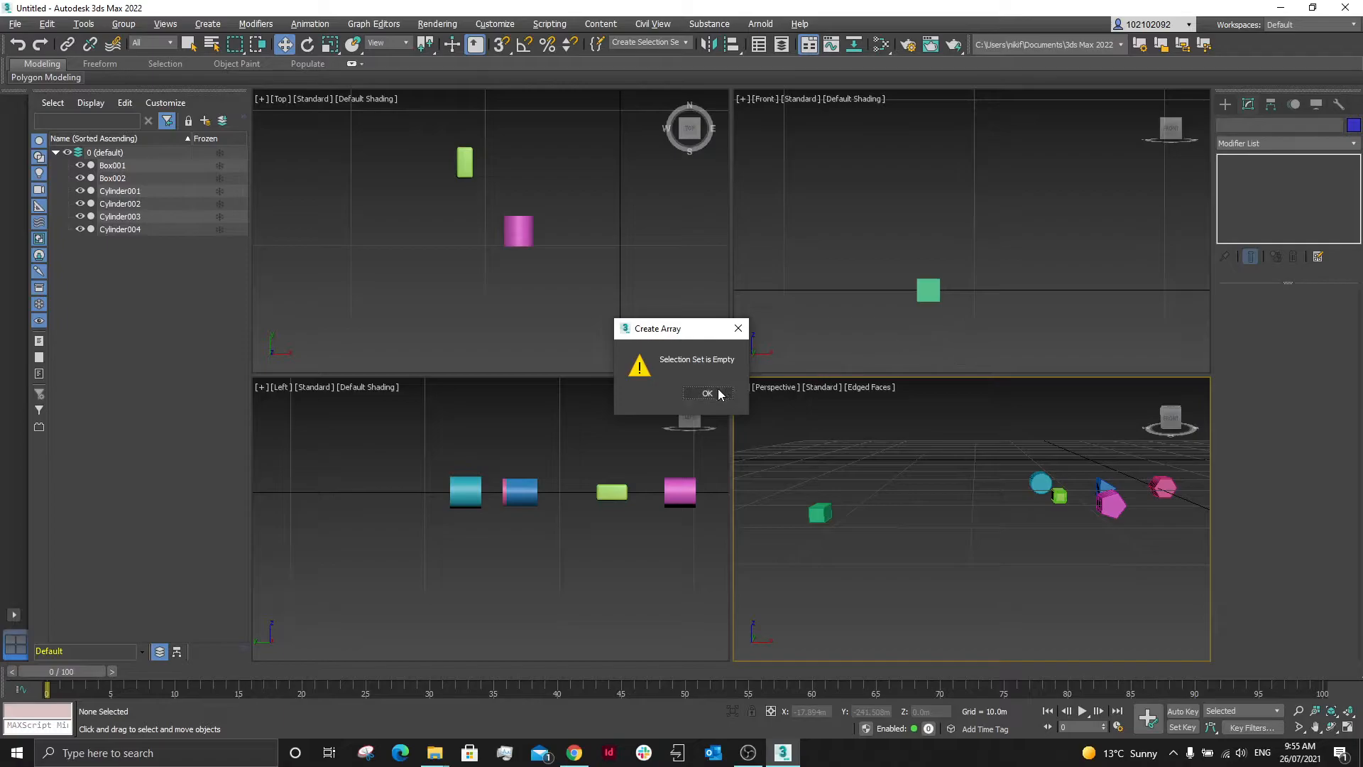
click(708, 395)
- Start an Array of the dark green box with a 1.2 m X move increment in 1D, and turn on its preview
click(935, 286)
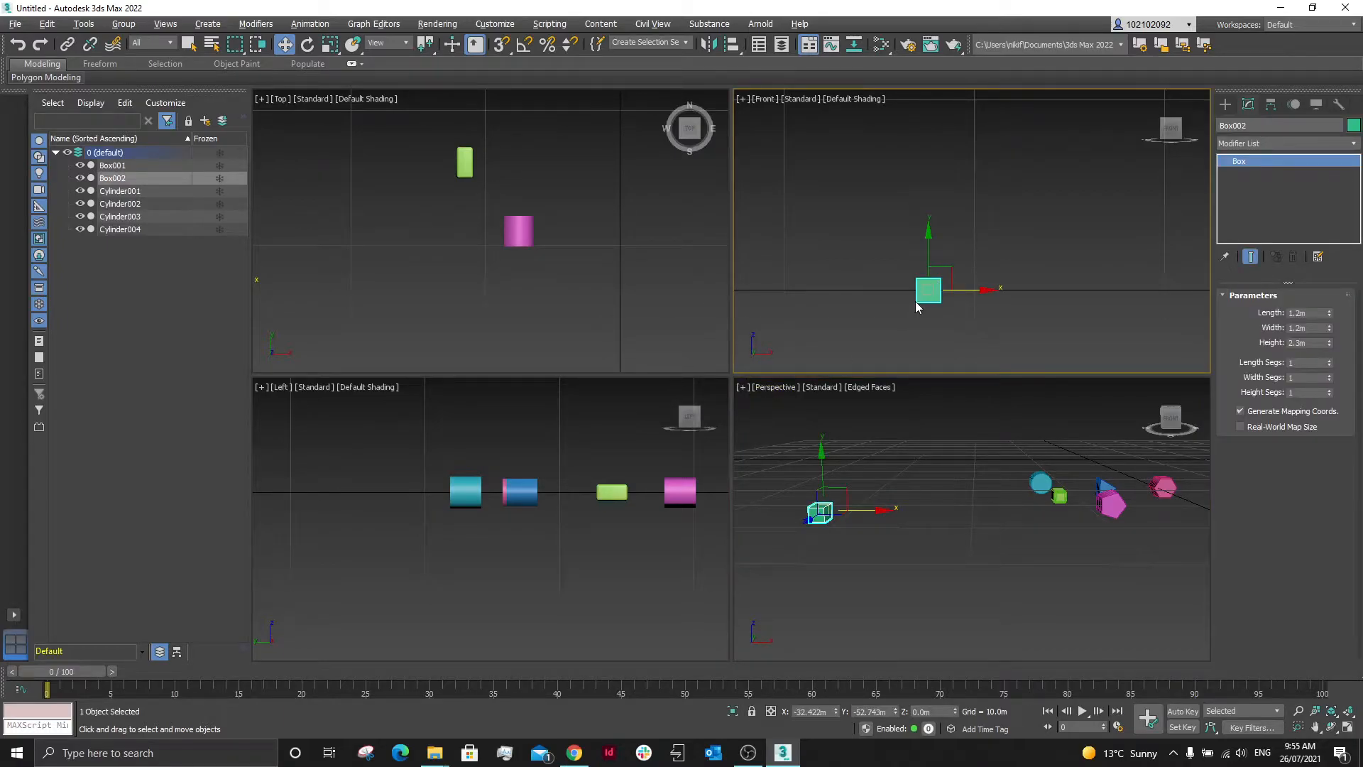
text(xarr)
click(965, 340)
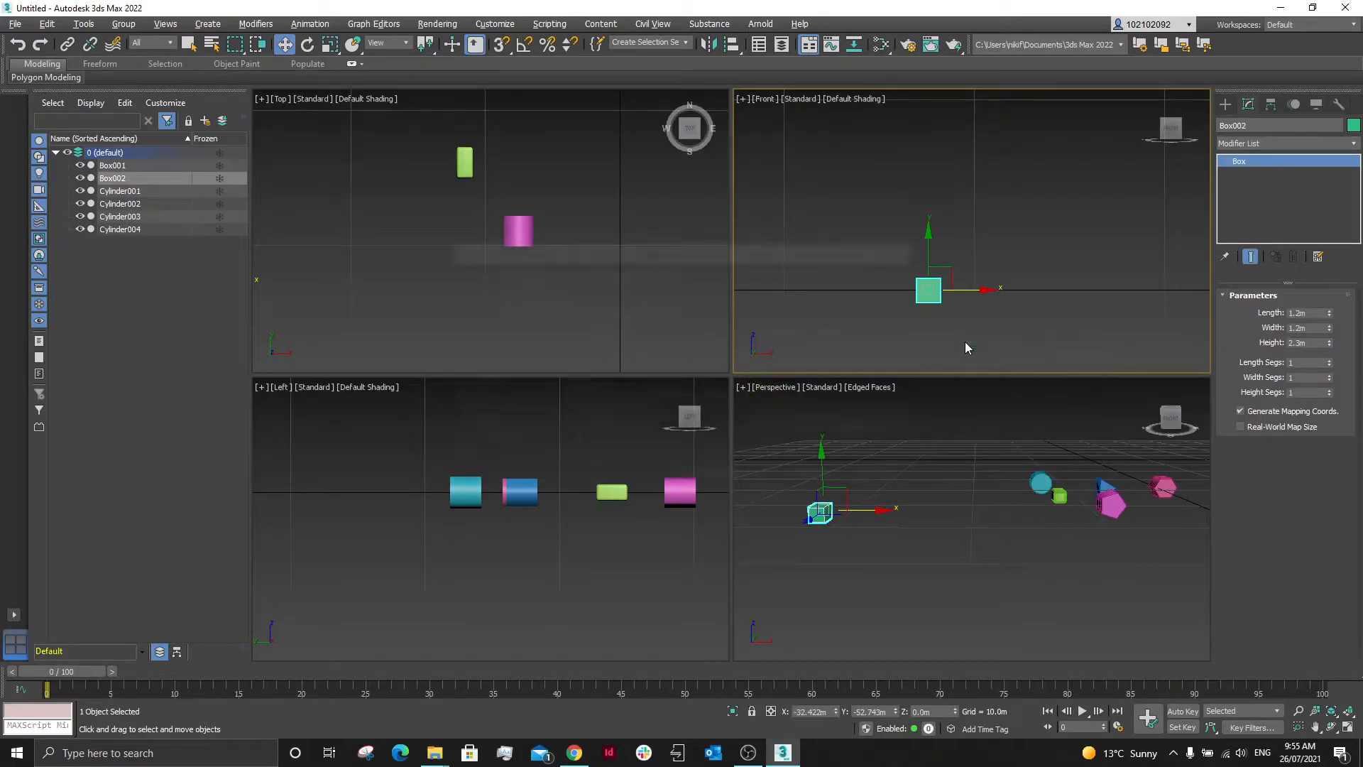
click(485, 311)
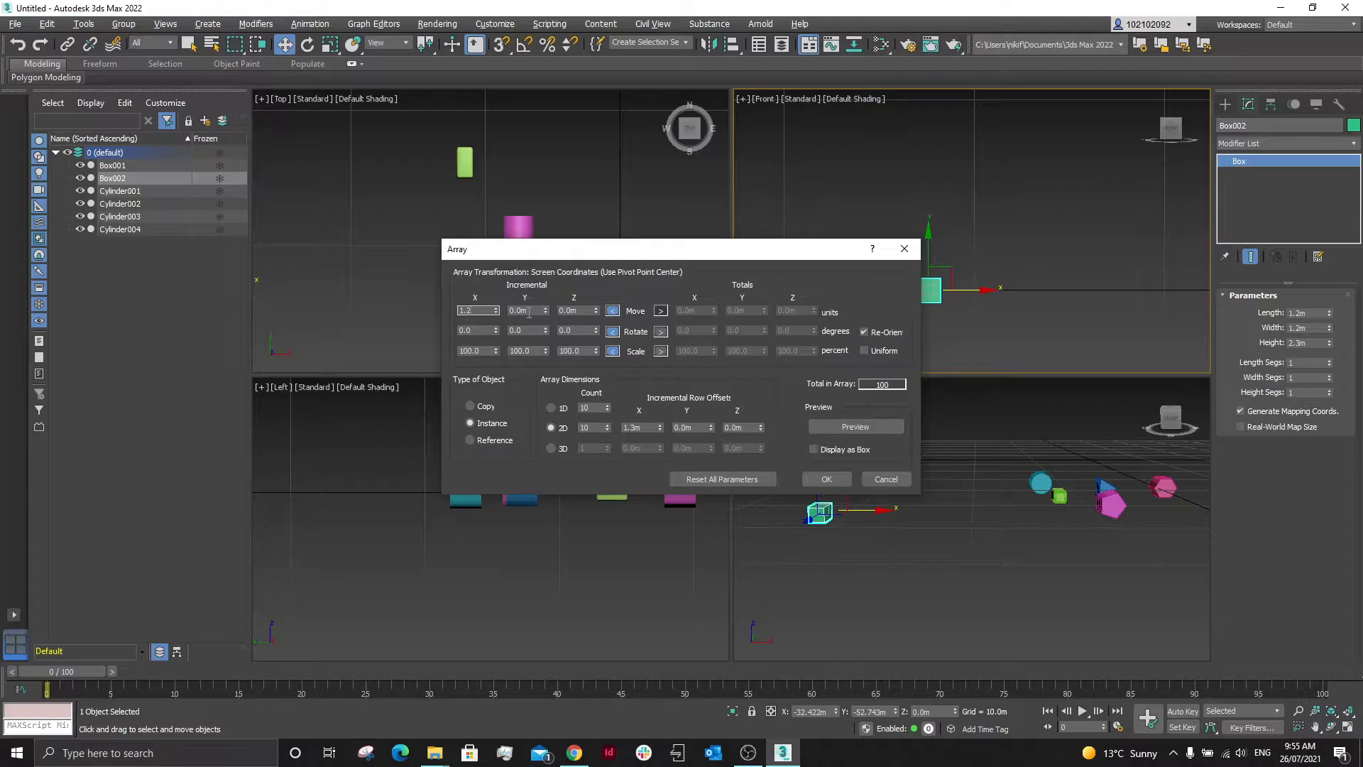
key(Tab)
click(552, 408)
click(831, 426)
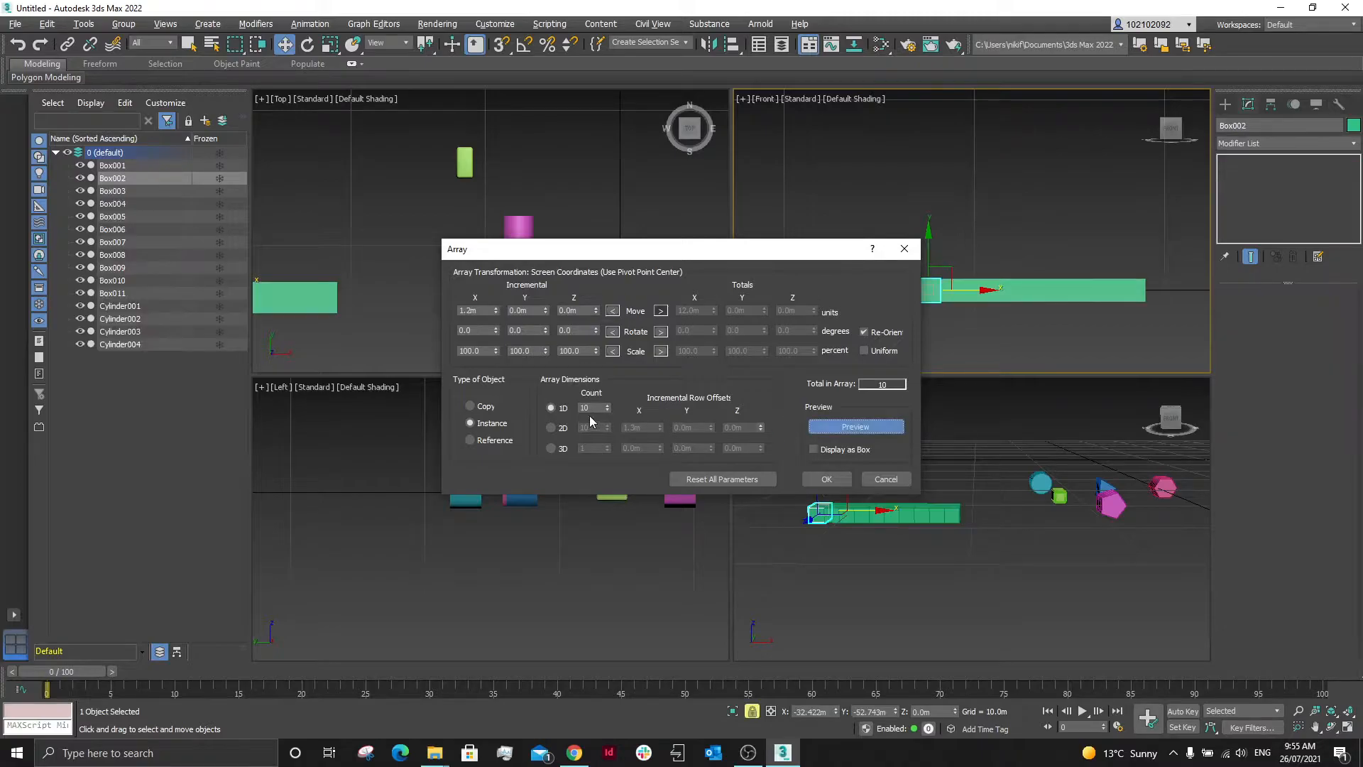
- Set the 1D array count to 5 and the incremental X move to 1.25 m, leaving small gaps between boxes
drag(597, 409, 554, 409)
click(531, 315)
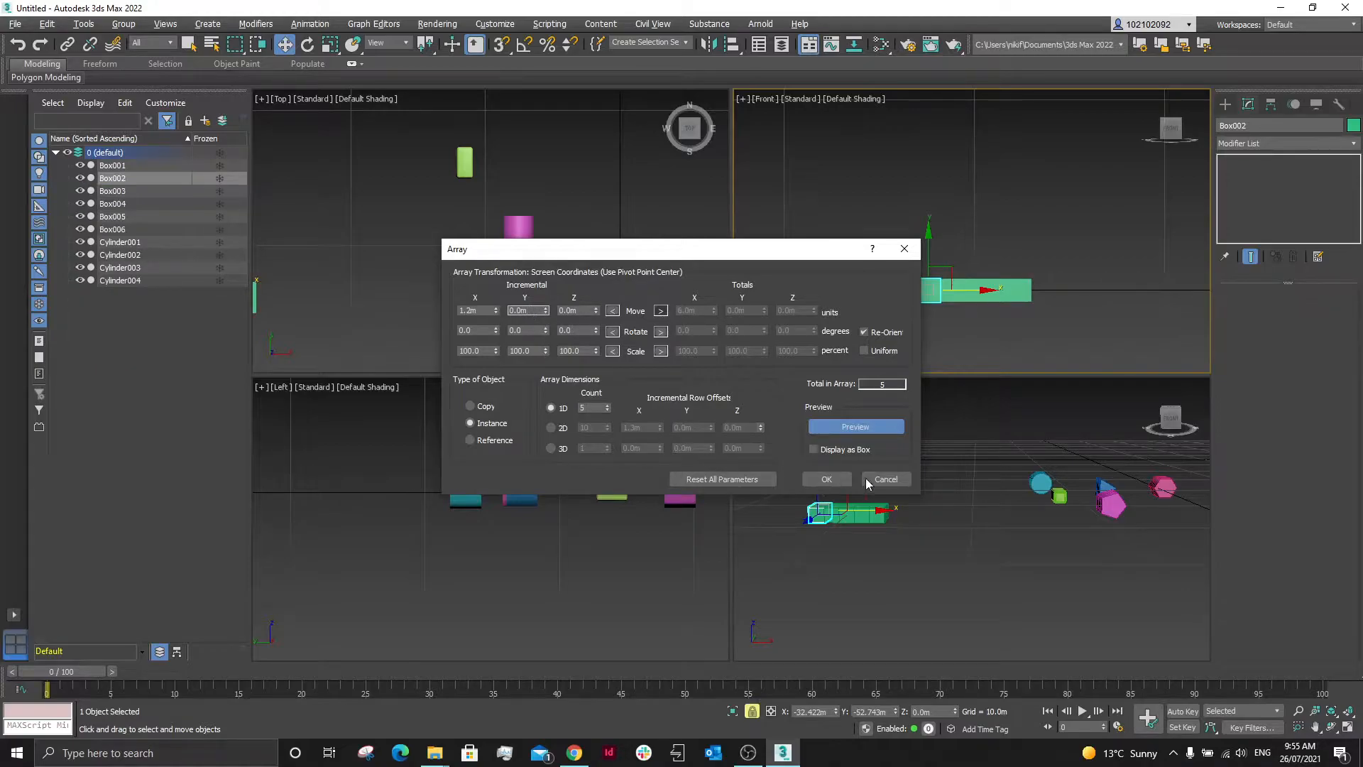
scroll(987, 305, up, 1)
scroll(1031, 199, down, 1)
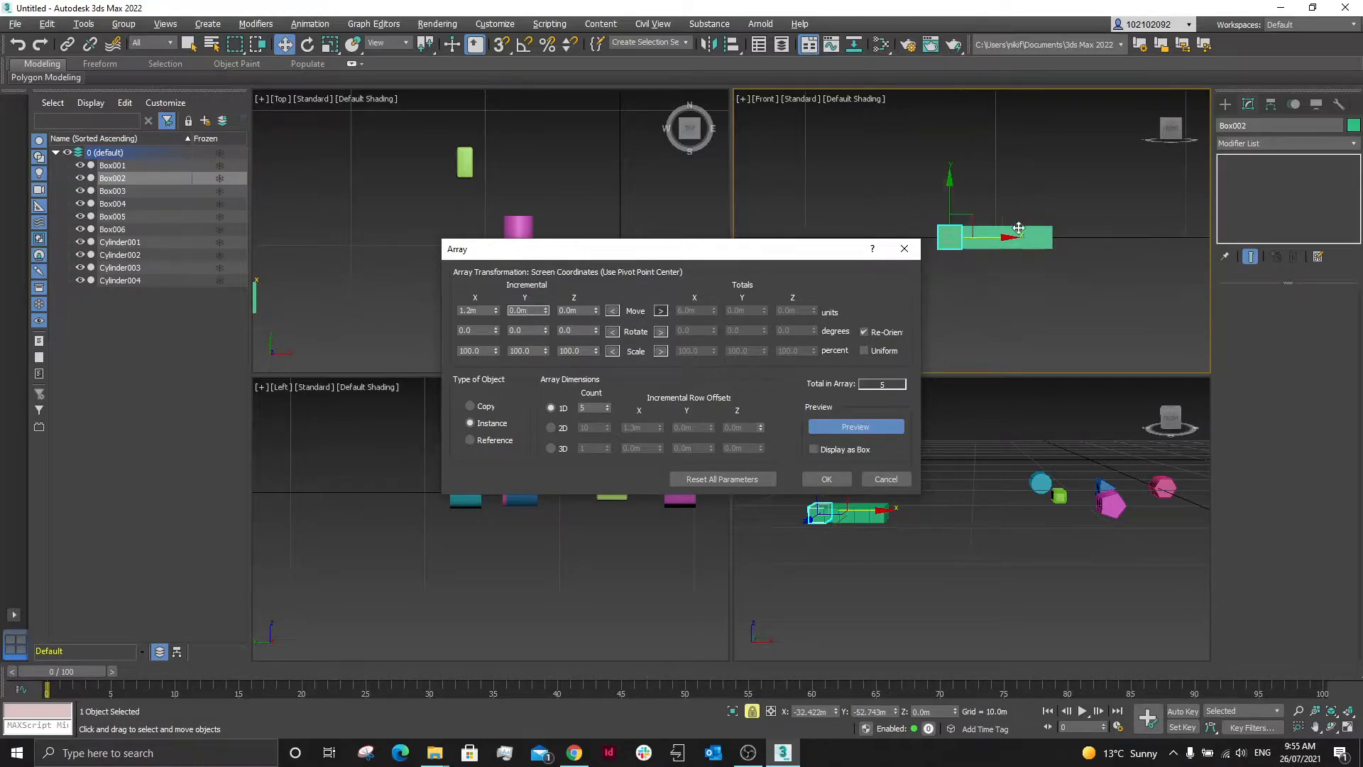
scroll(997, 265, up, 1)
drag(496, 309, 505, 311)
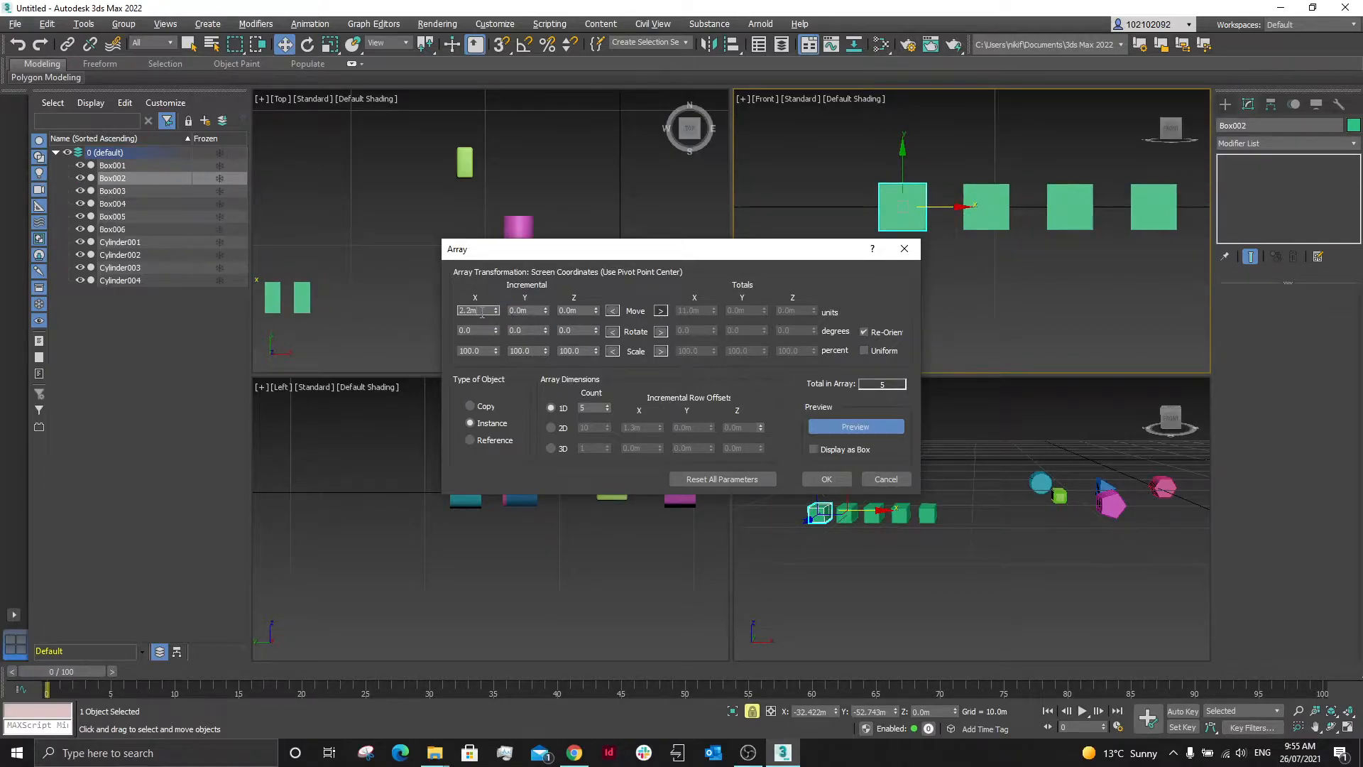
text(1.25)
key(Tab)
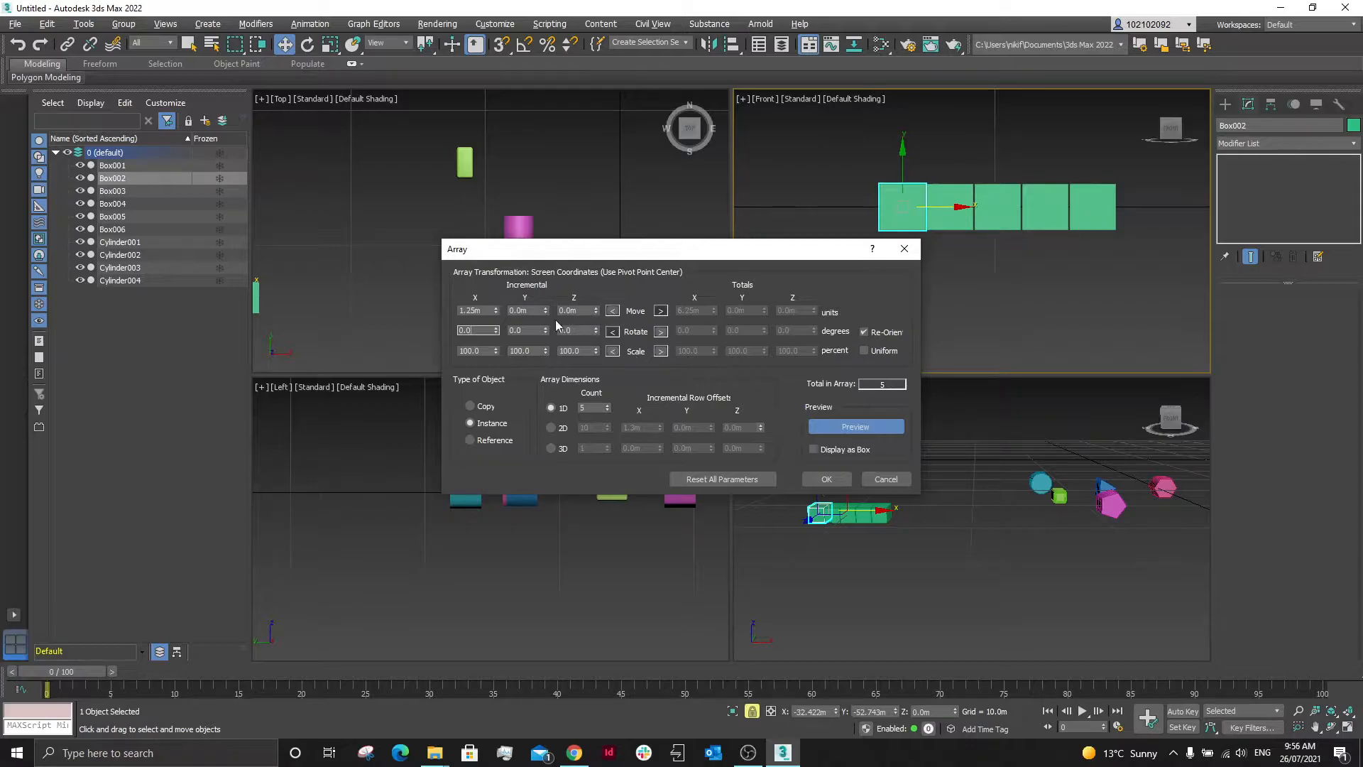
- Extend the dark green box array to 2D with row offsets of 0 m in X and 1.25 m in Y
click(551, 429)
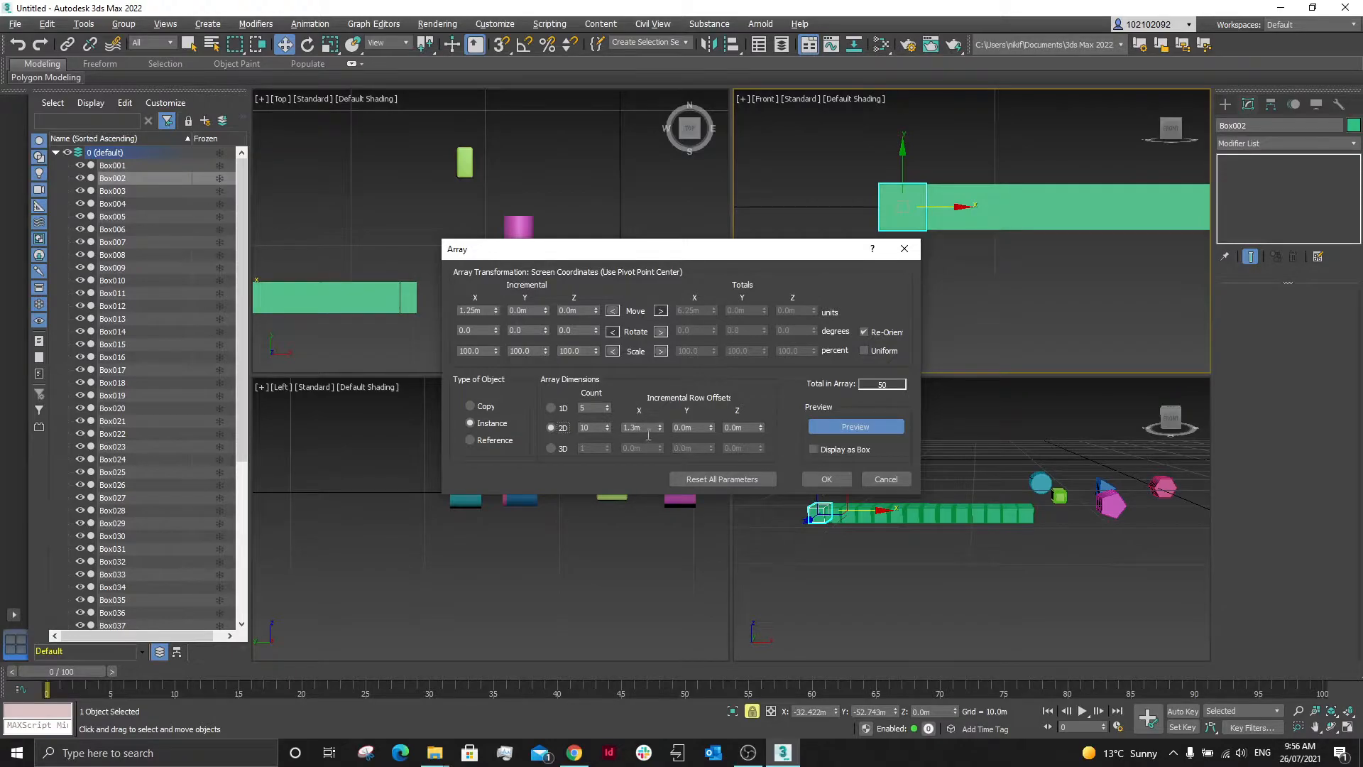
drag(661, 429, 614, 429)
text(1)
text(0)
drag(695, 427, 651, 428)
text(1.25)
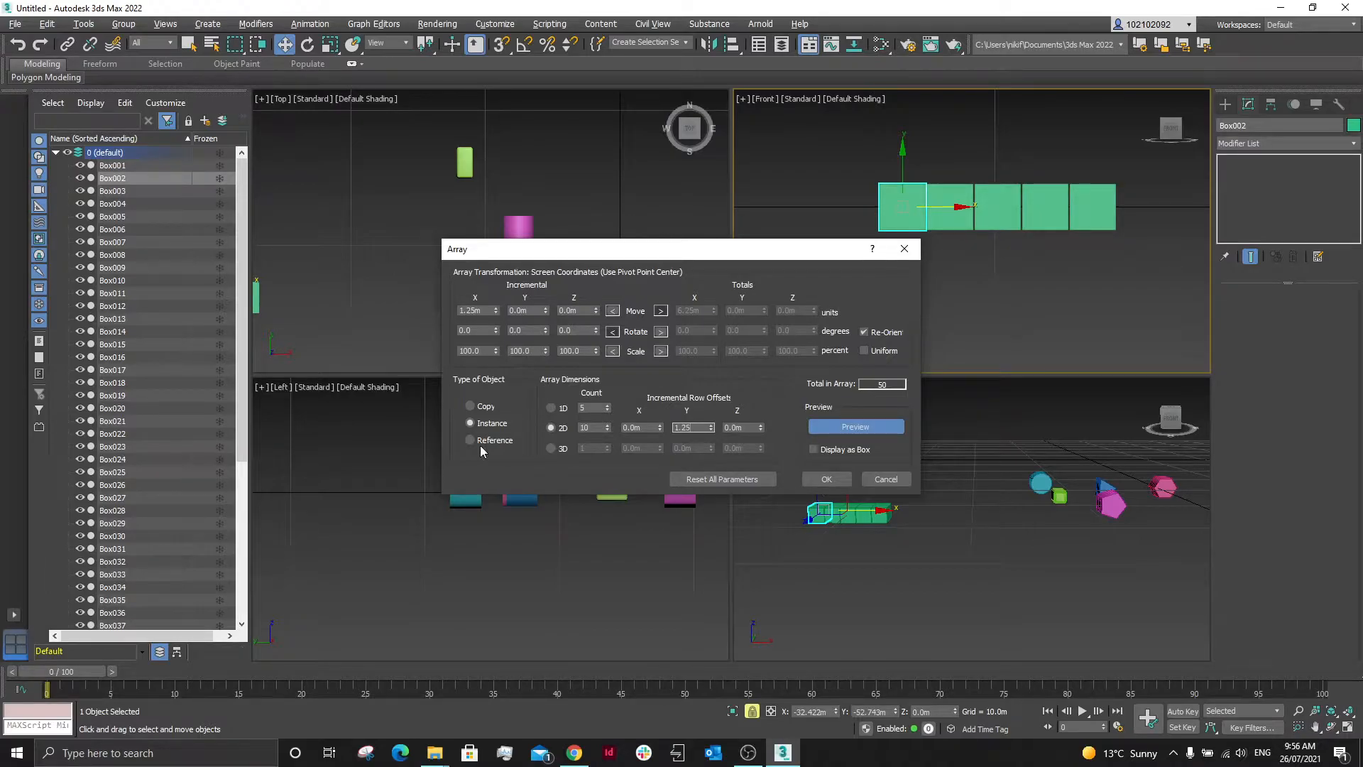
click(655, 428)
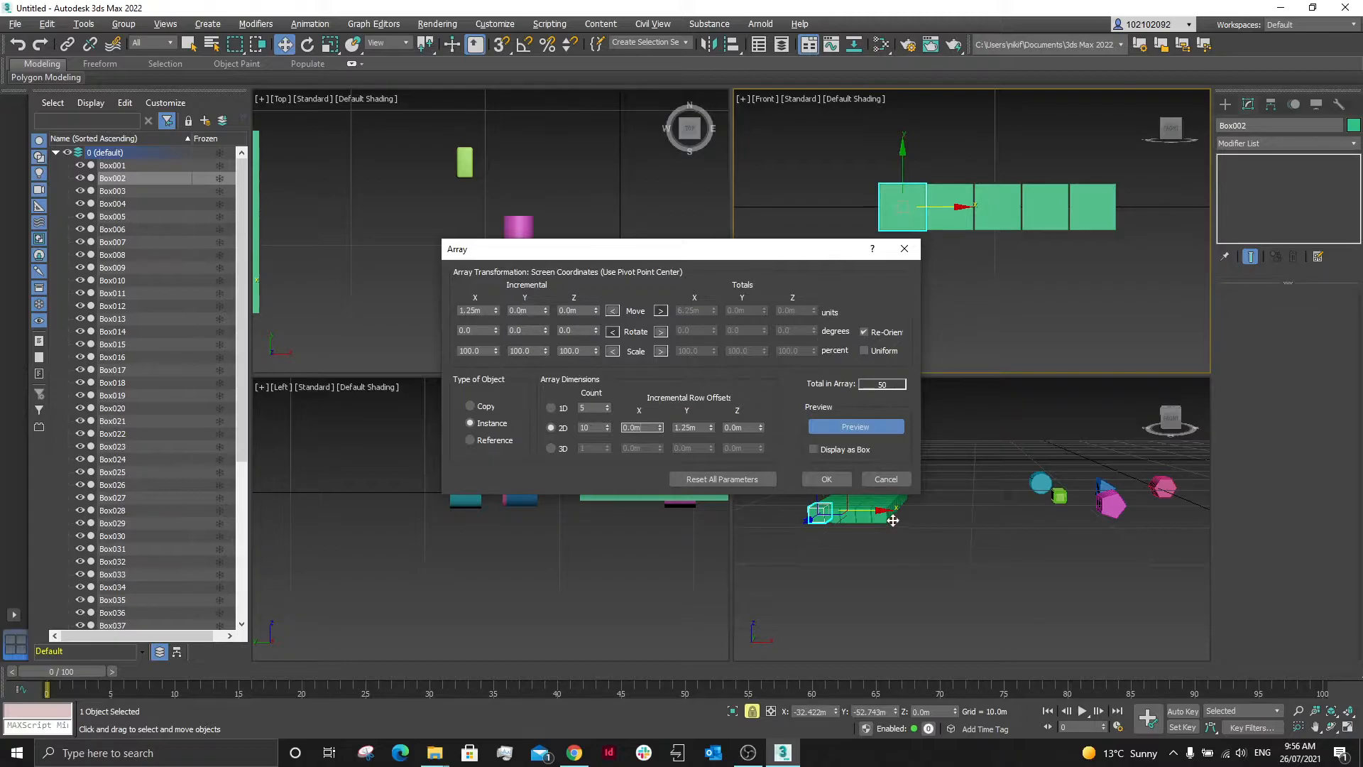
- Extend the box array to 3D with a count of 2 and a Z row offset of 1.25 m
scroll(933, 595, down, 3)
scroll(899, 562, up, 5)
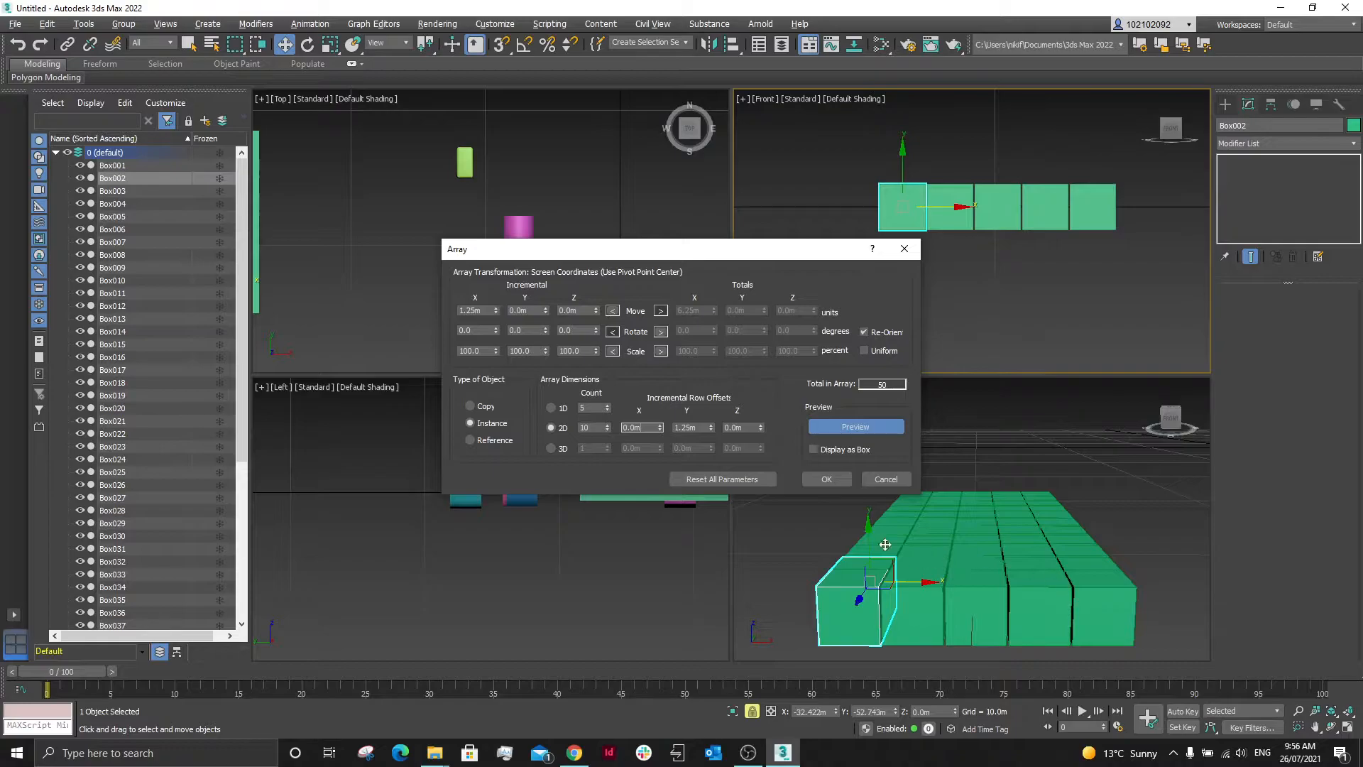
click(553, 449)
double_click(681, 448)
text(6)
key(Tab)
text(1)
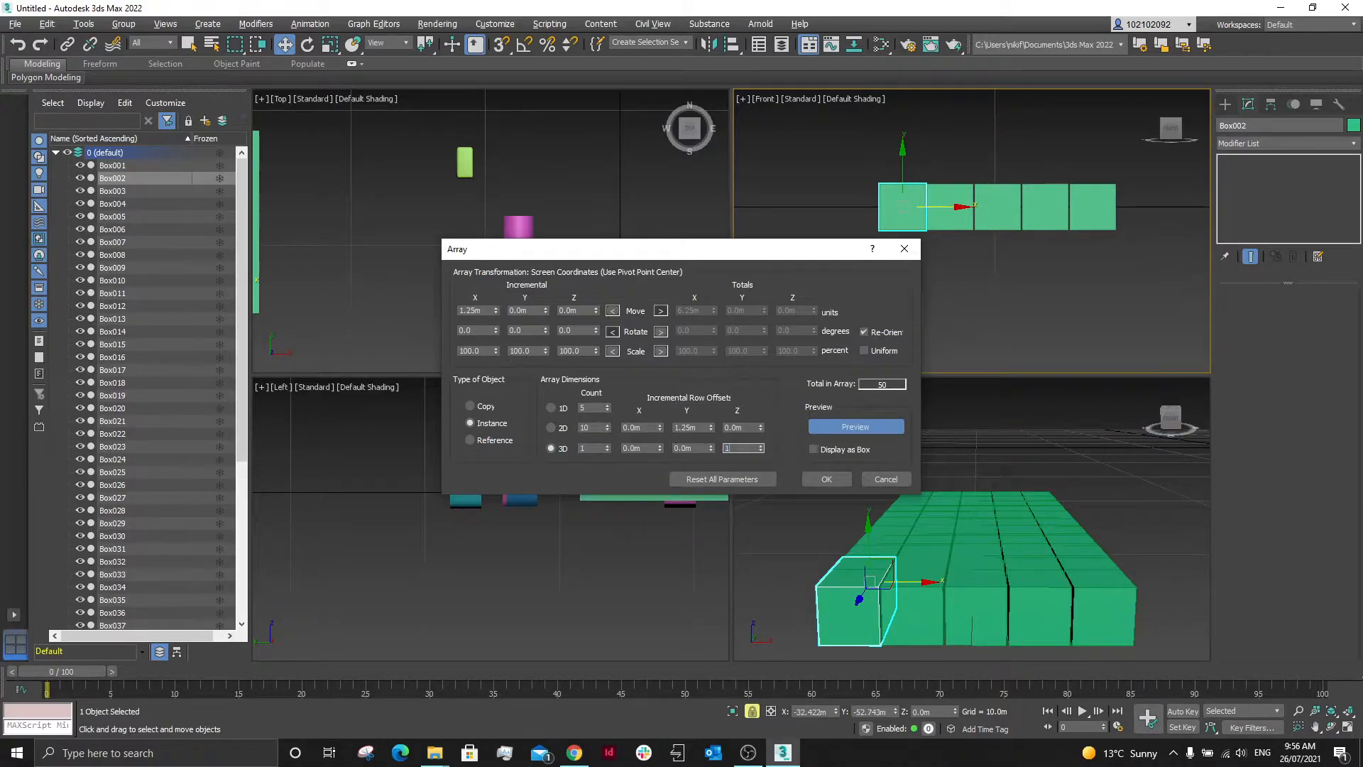
text(.25m)
click(607, 445)
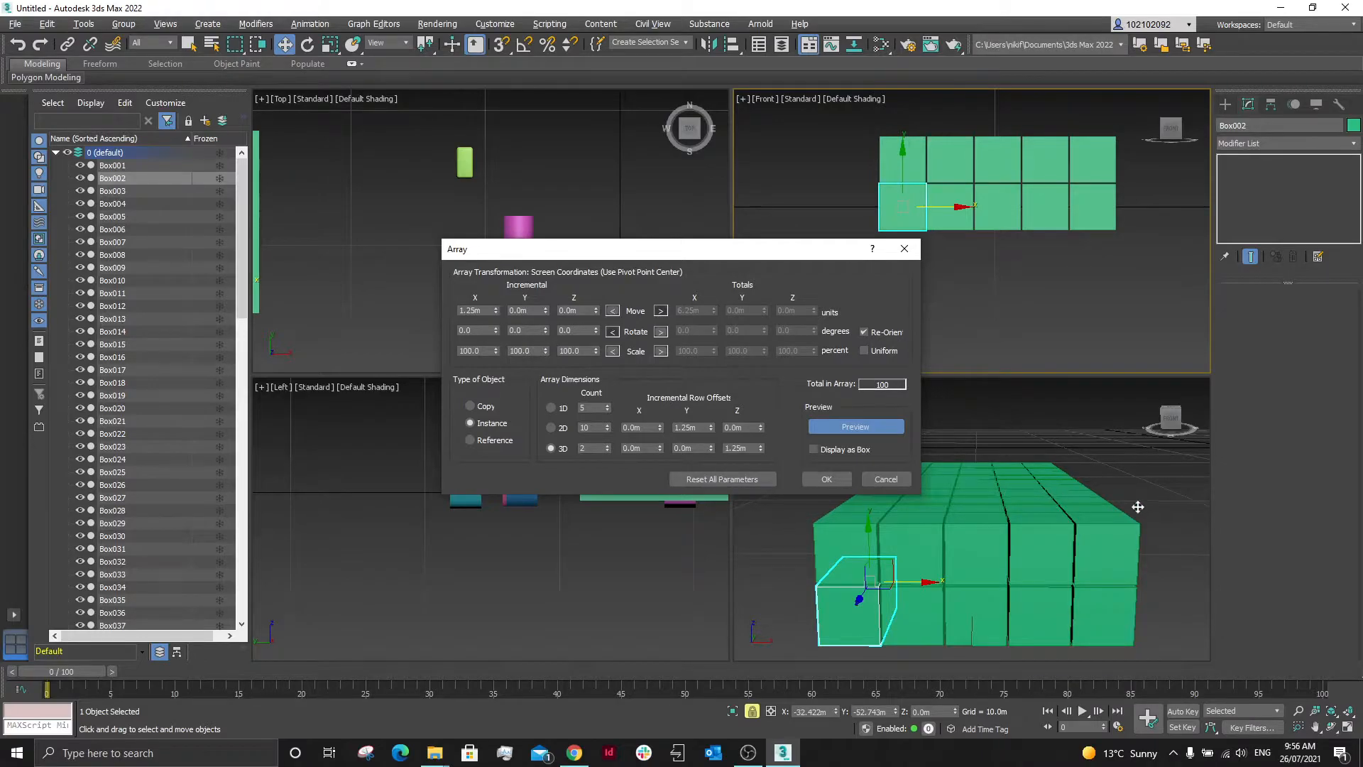
drag(1159, 511, 1146, 514)
click(858, 427)
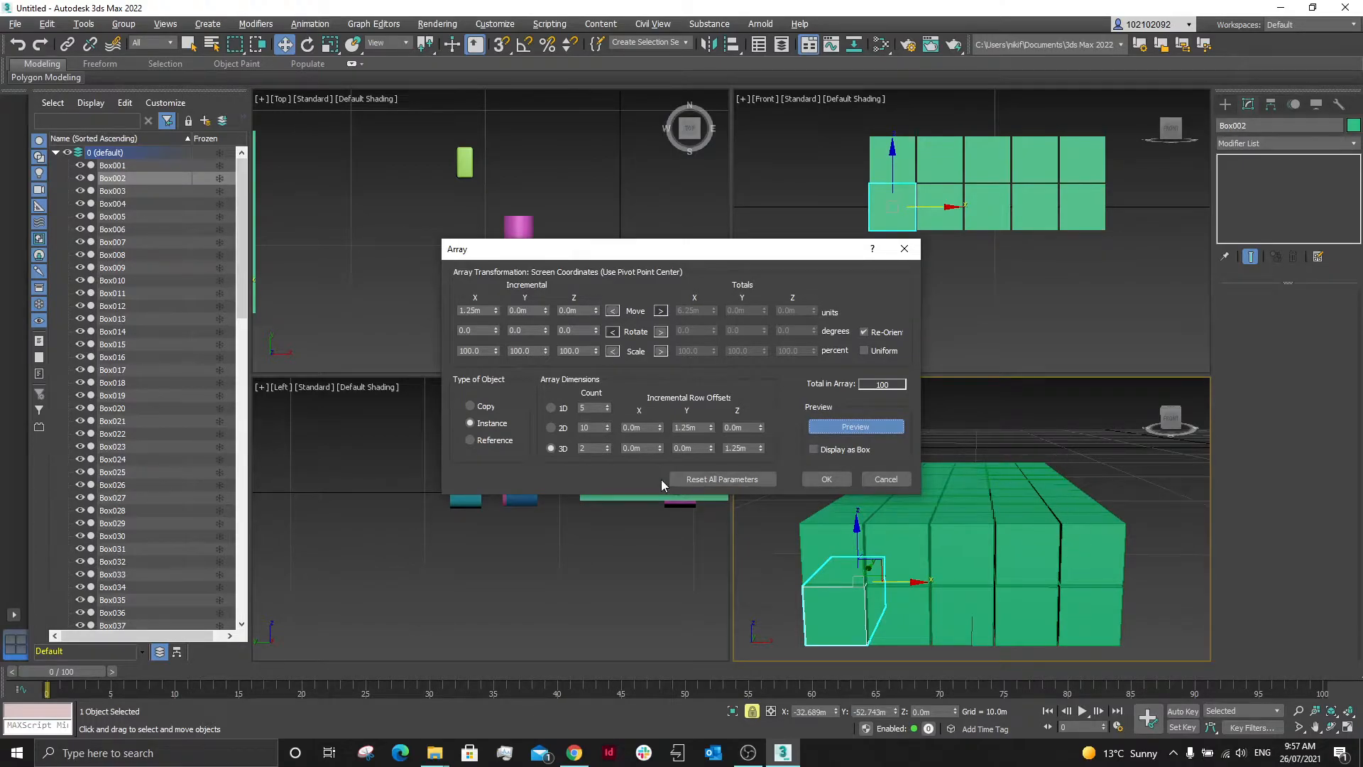
- Reduce the array's 2D count to 2, create the boxes and clear the selection
click(607, 430)
click(607, 430)
click(607, 430)
click(607, 430)
click(607, 430)
click(607, 430)
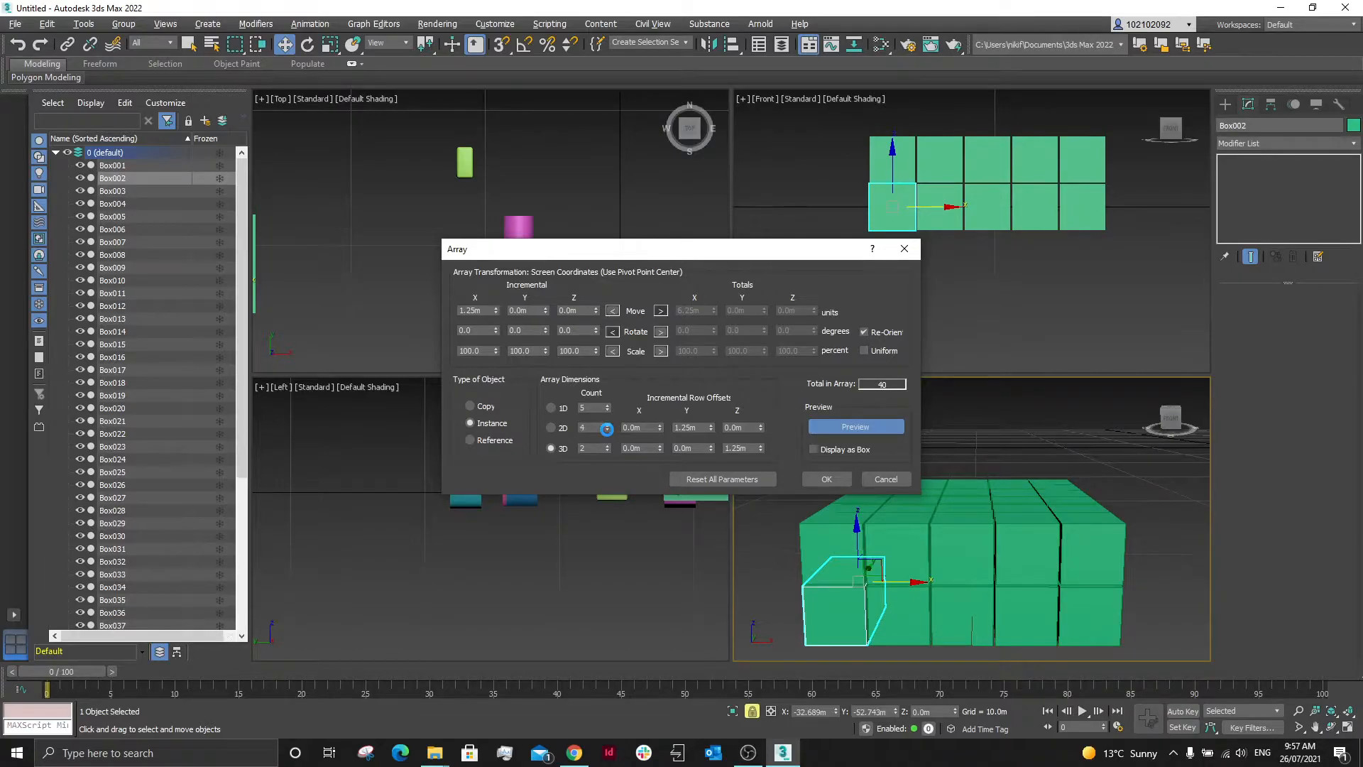
click(607, 430)
click(607, 431)
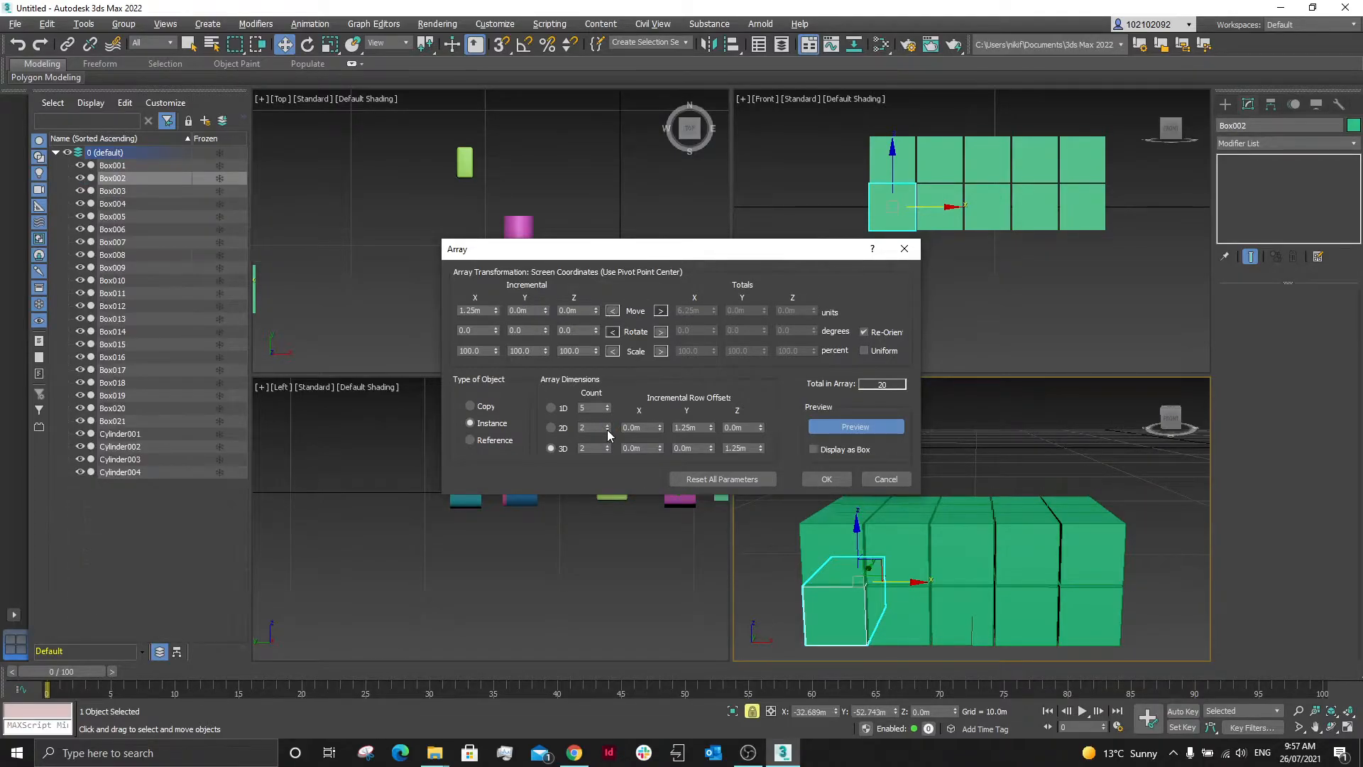
click(607, 430)
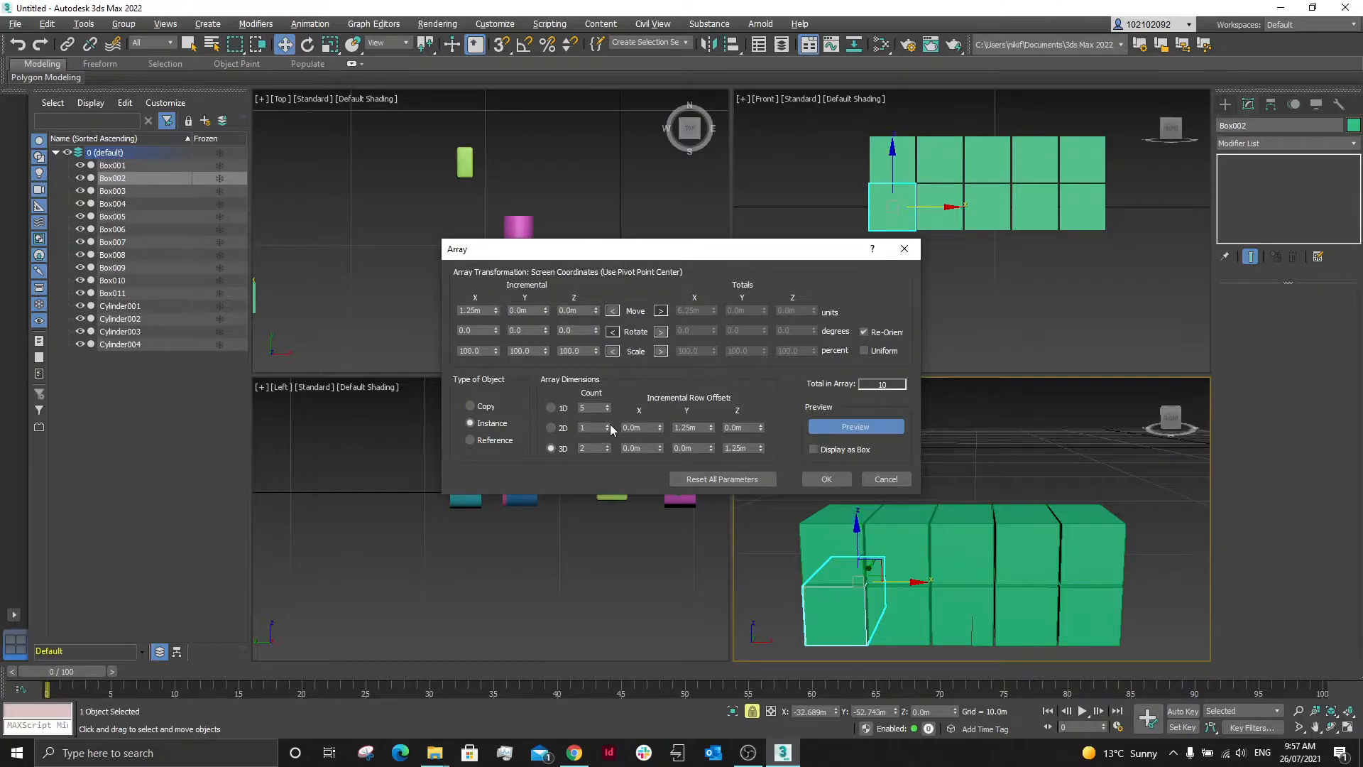
click(609, 424)
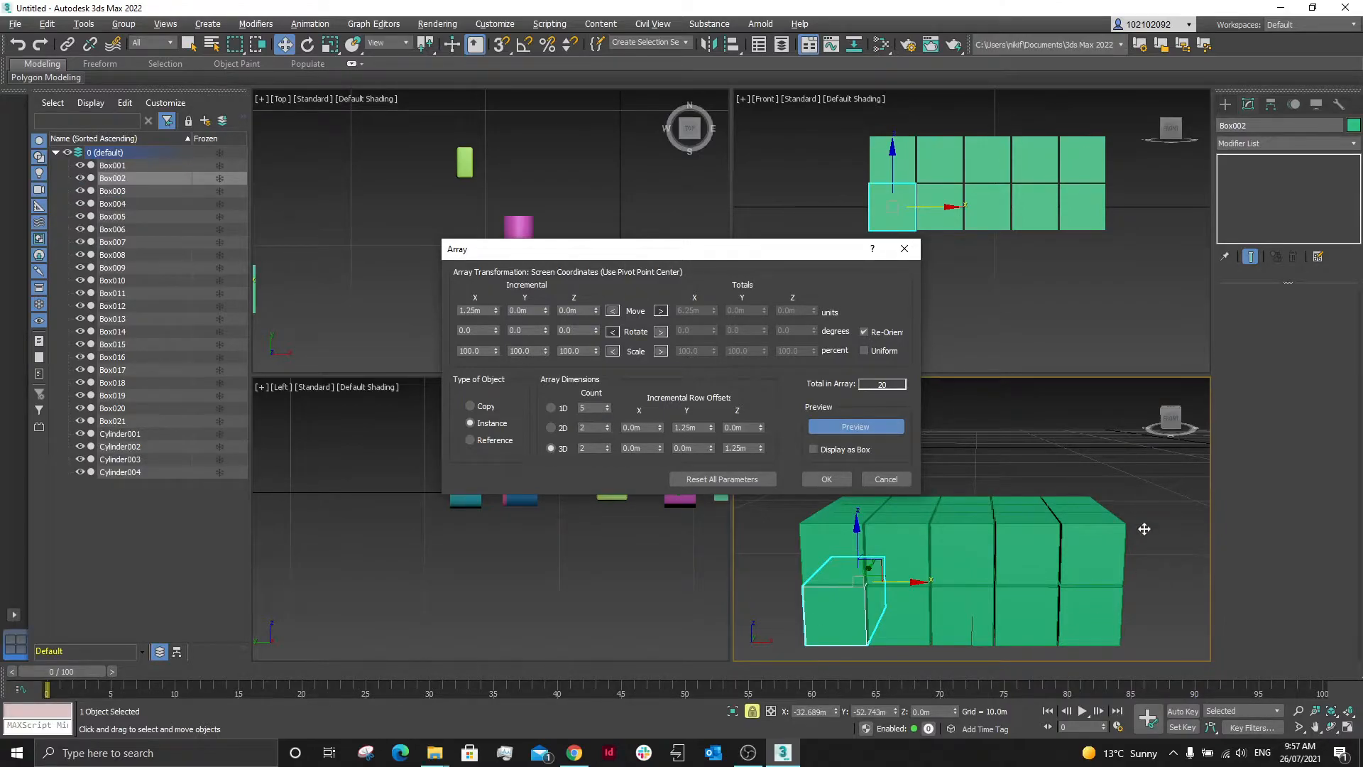
click(827, 481)
click(1150, 599)
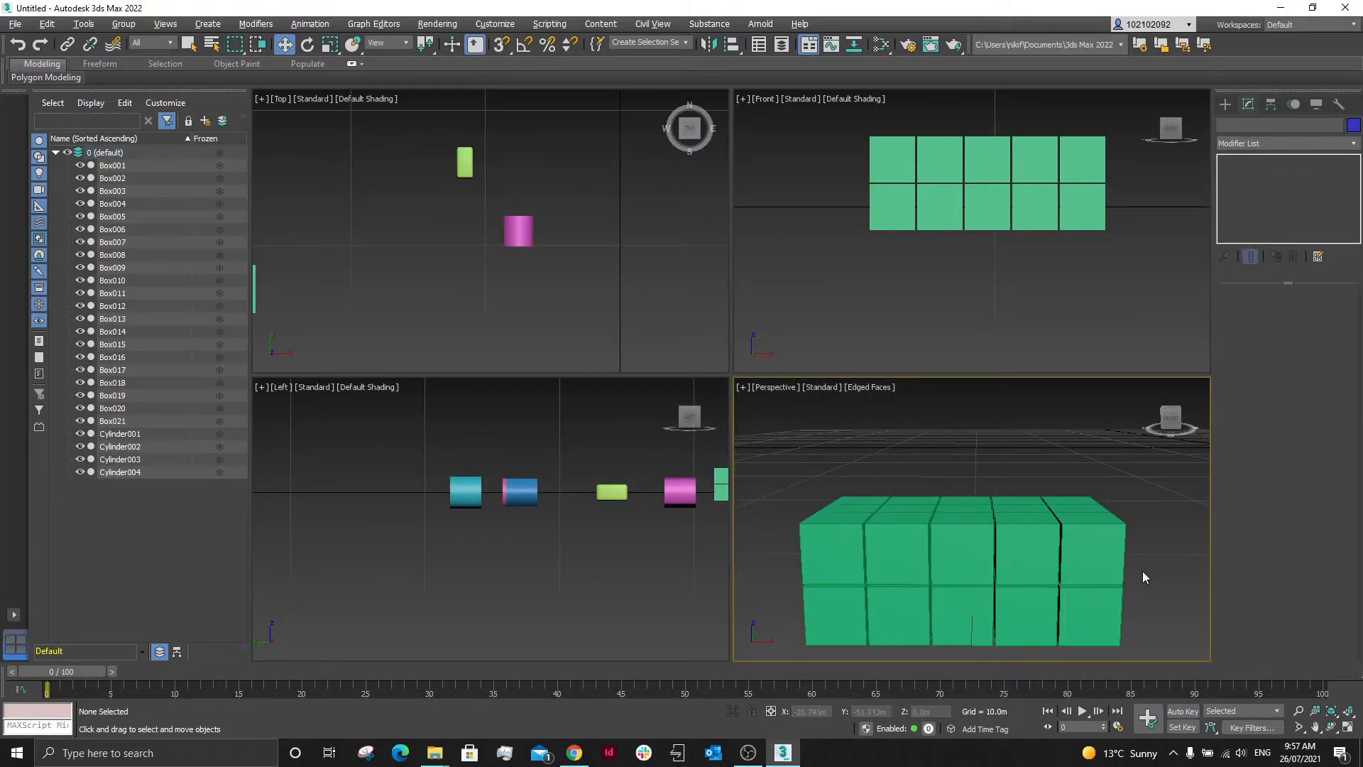
- Select all the dark green arrayed boxes in the Perspective view and clone them as instances
alt+middle_drag(1142, 552, 1099, 551)
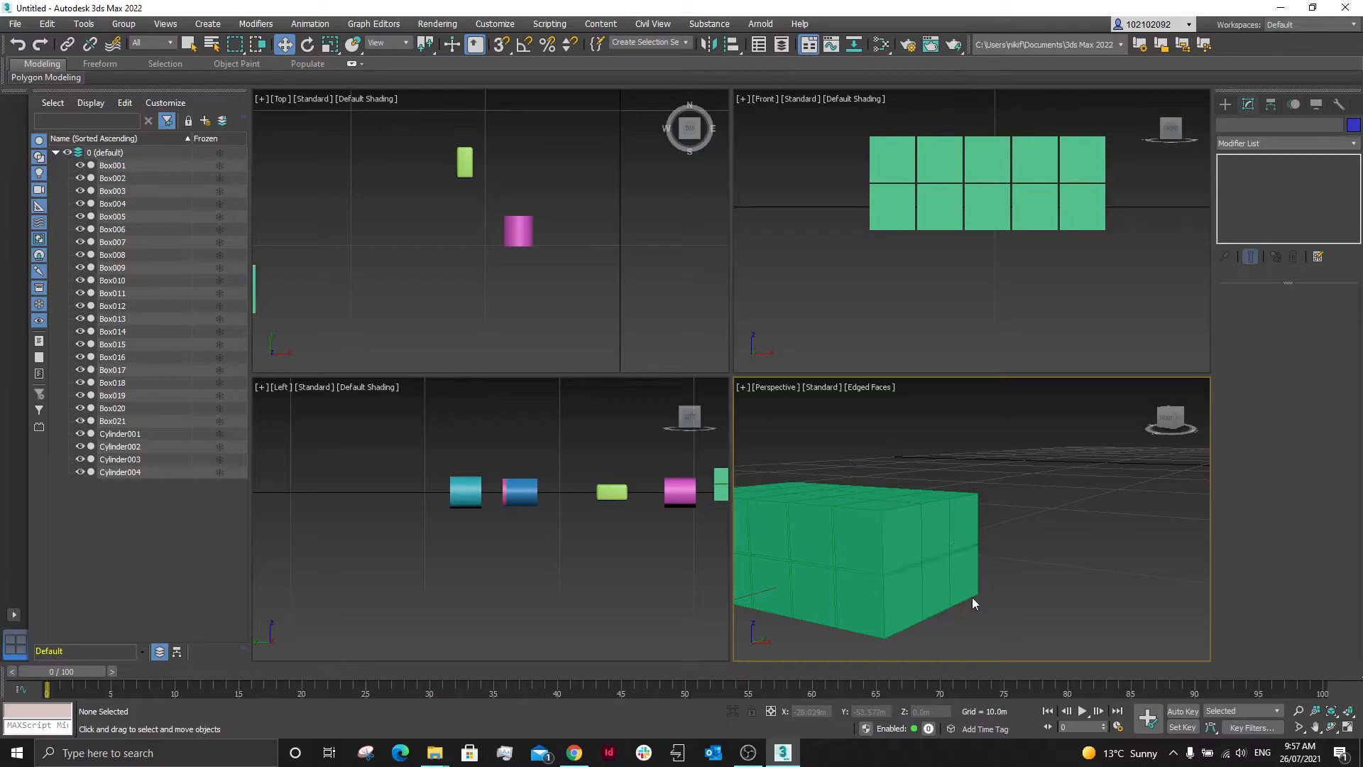
scroll(1059, 577, down, 2)
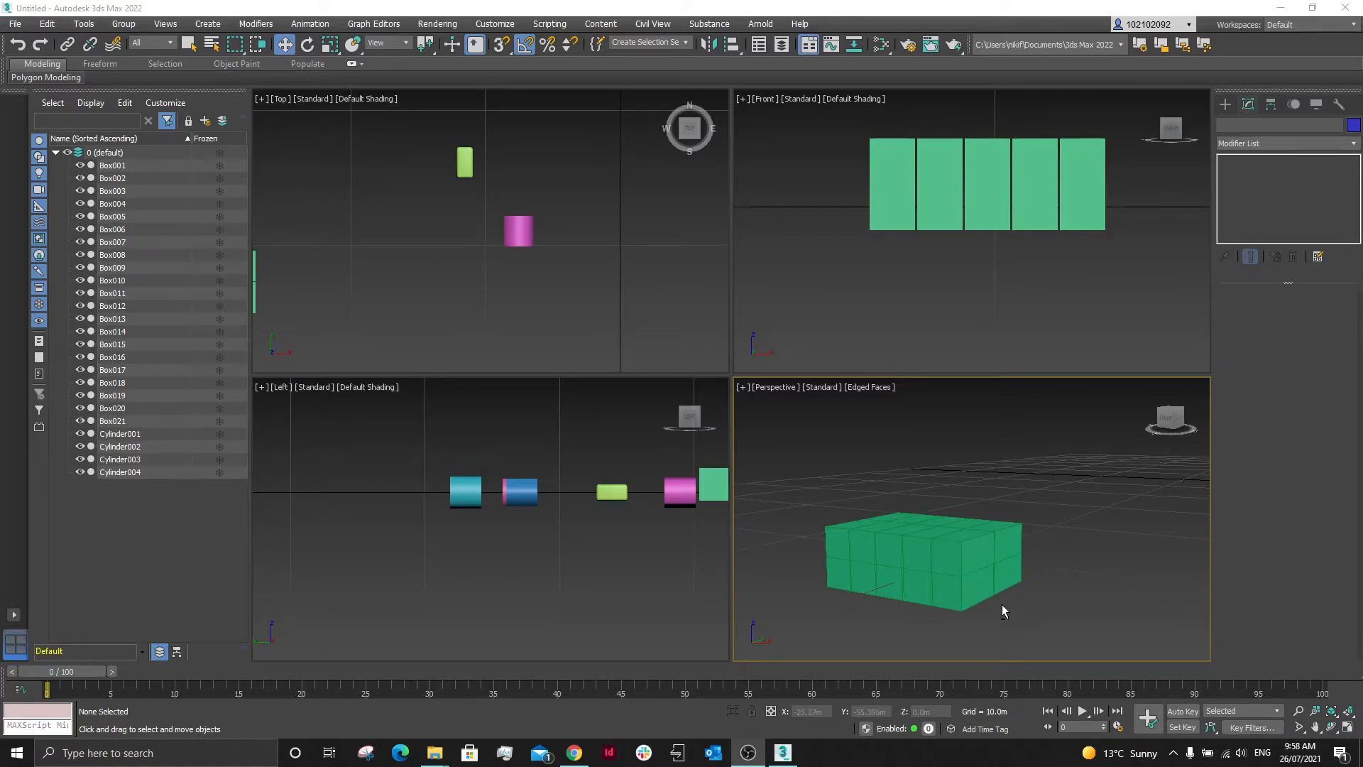
alt+middle_drag(1001, 604, 926, 629)
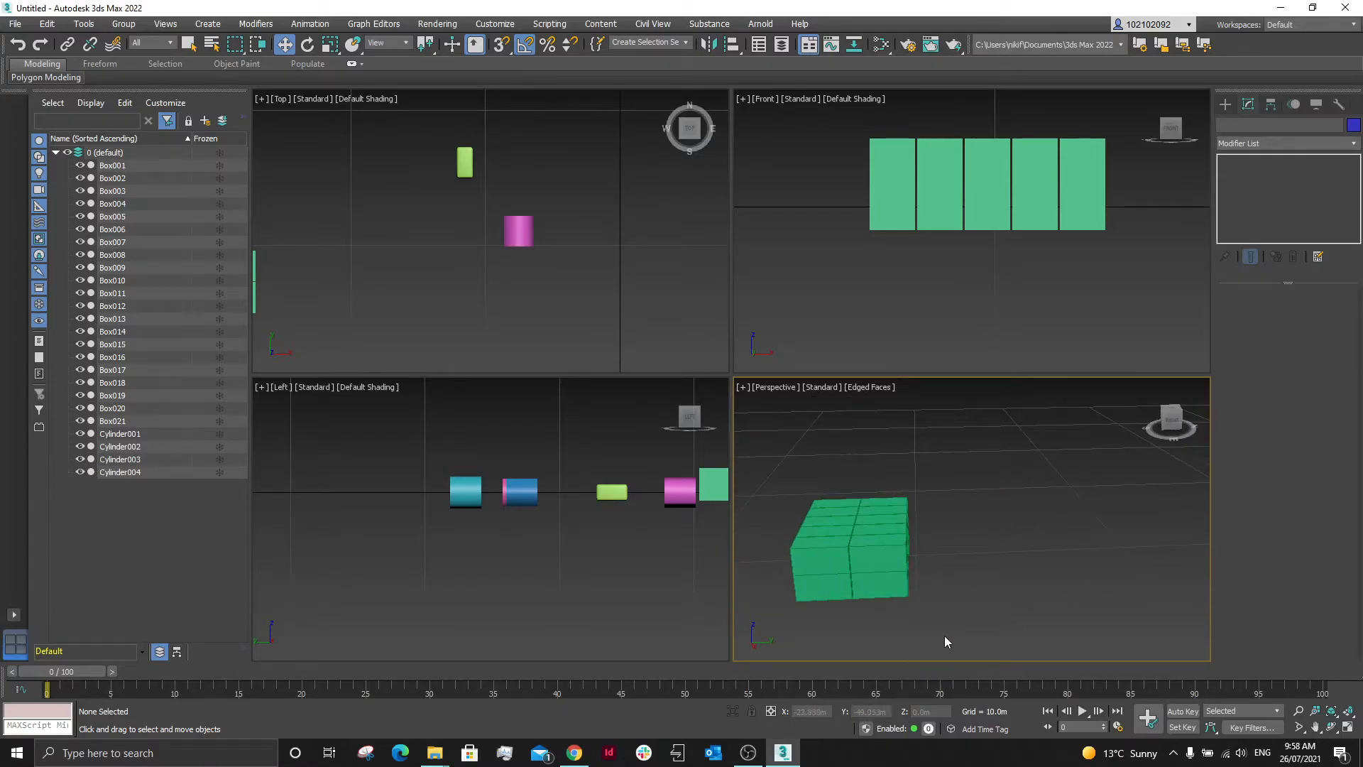
drag(946, 639, 806, 526)
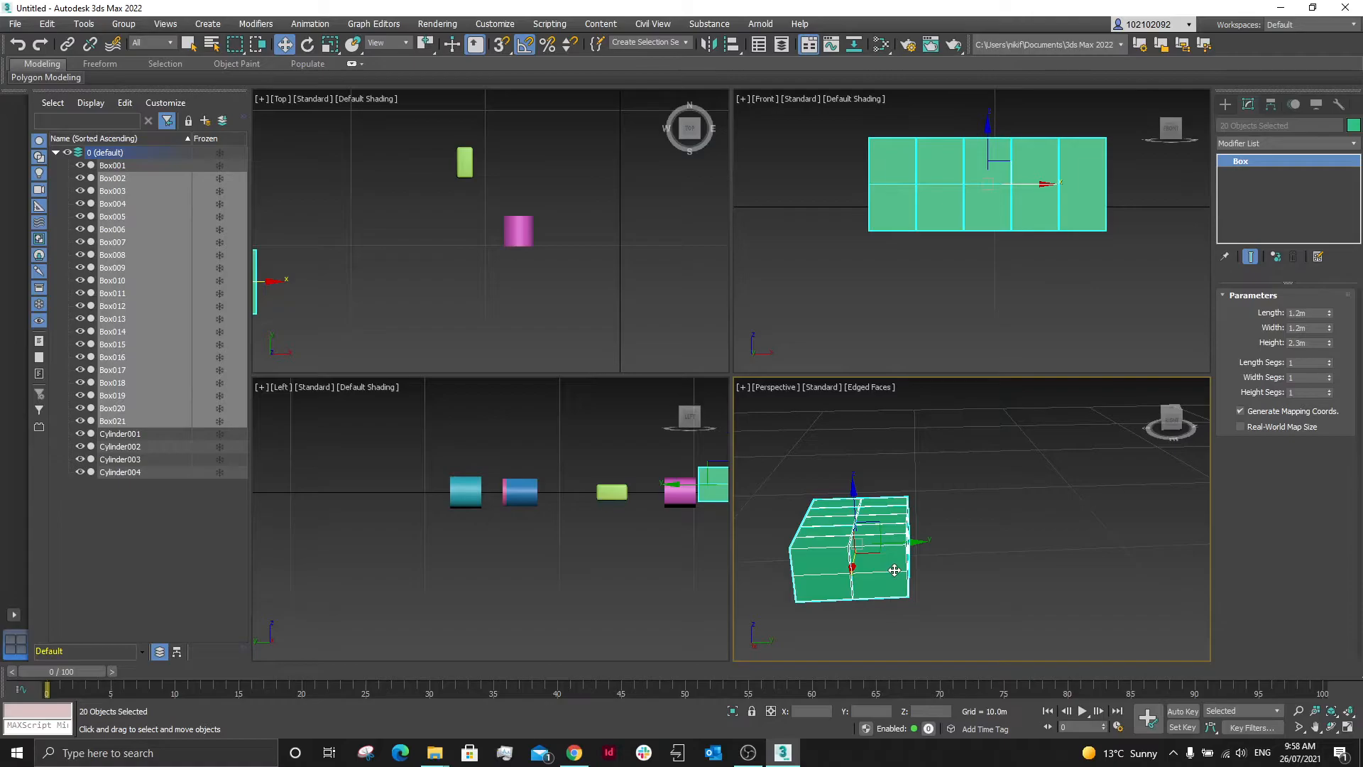
click(48, 23)
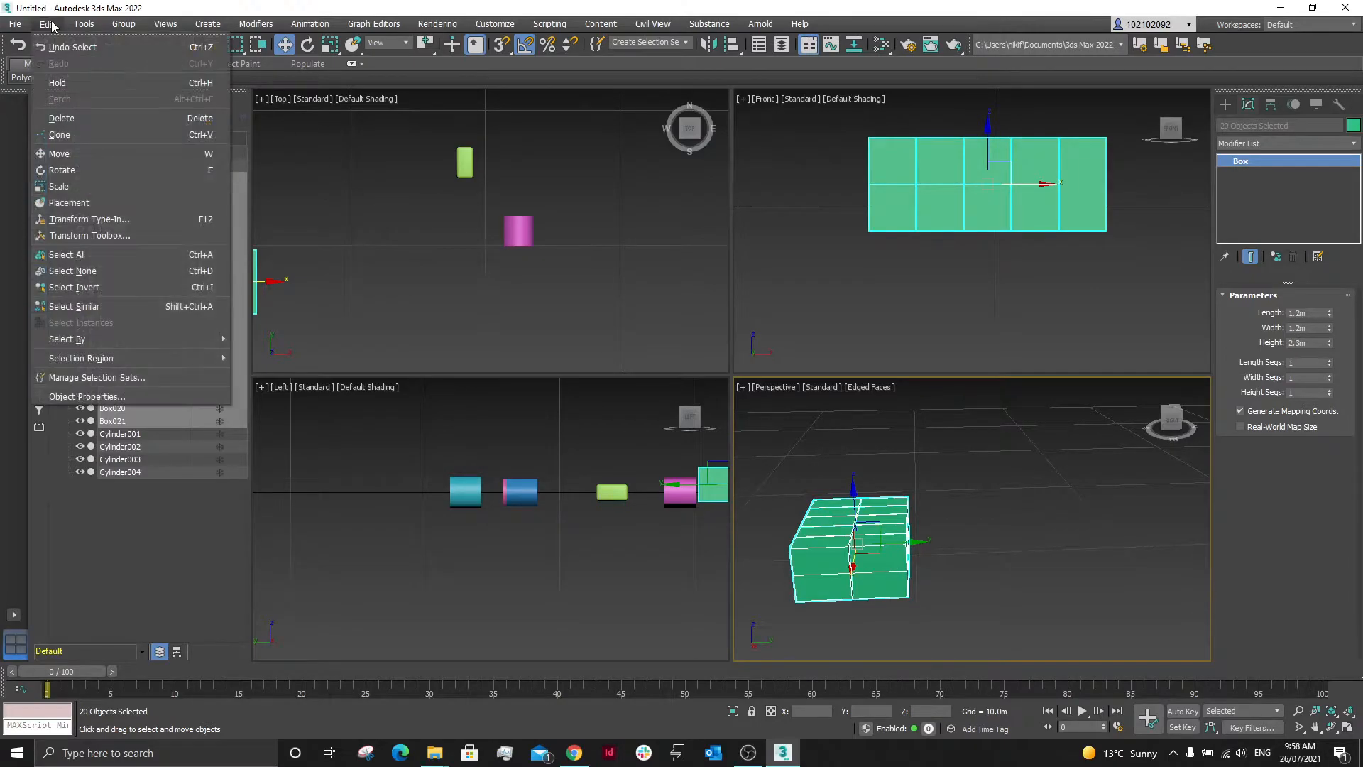
click(92, 143)
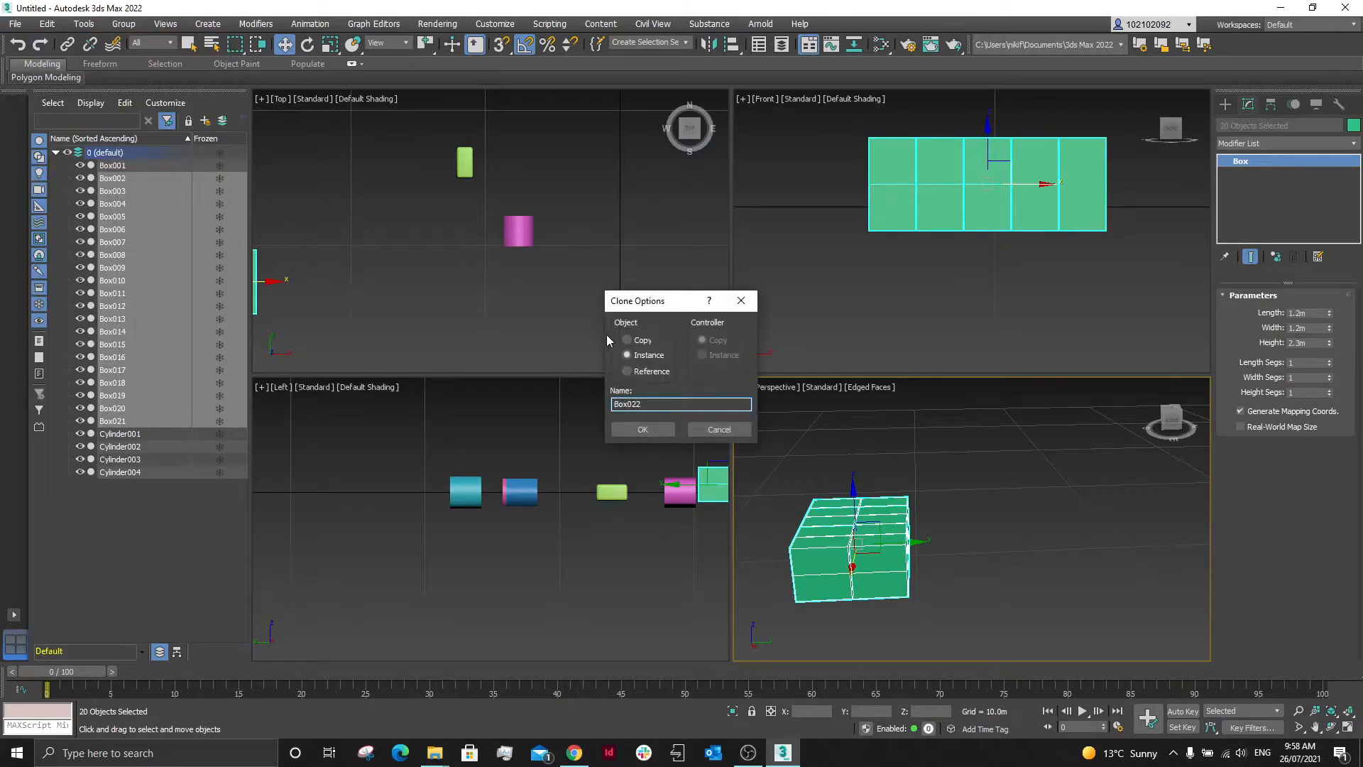
click(653, 428)
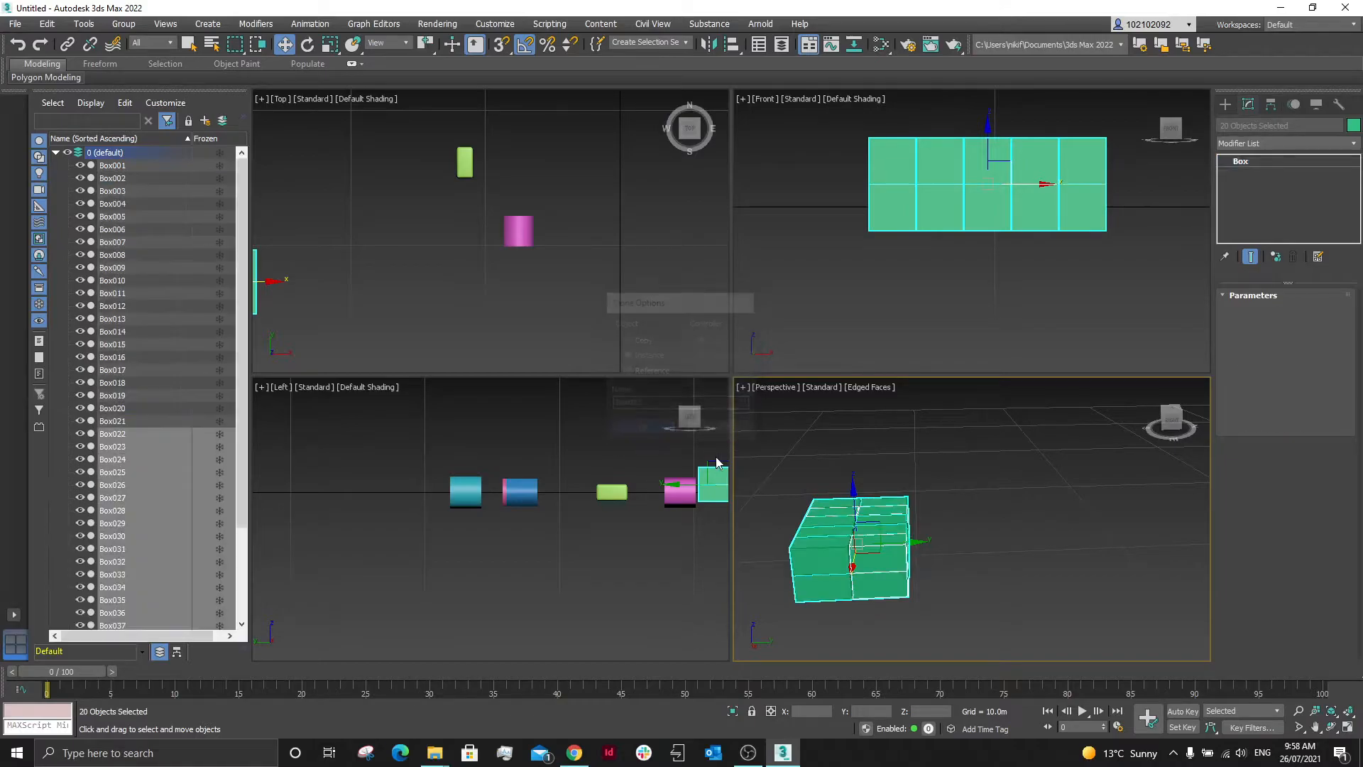
- Move the cloned block of boxes along the Y axis, leaving a gap beside the original block
drag(915, 541, 1048, 541)
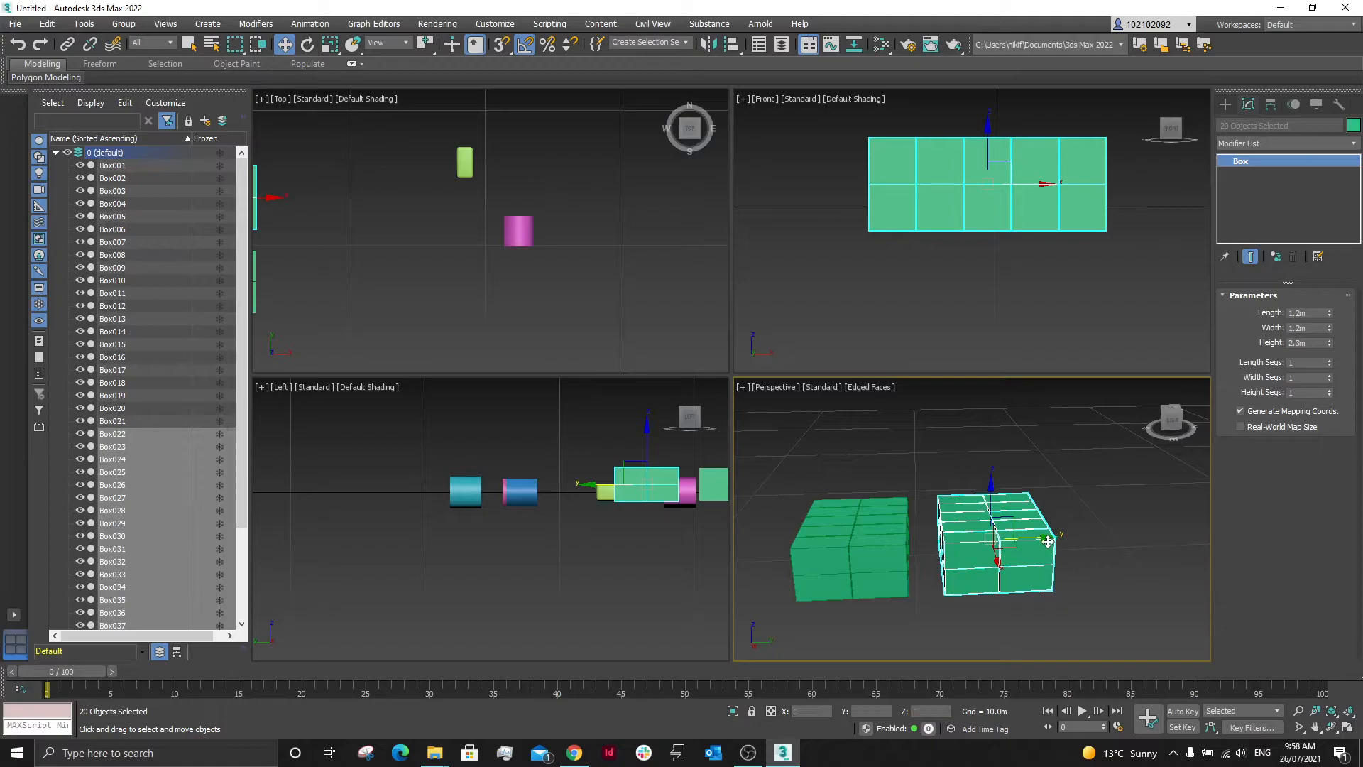
click(1117, 553)
scroll(960, 588, up, 3)
scroll(1033, 581, down, 2)
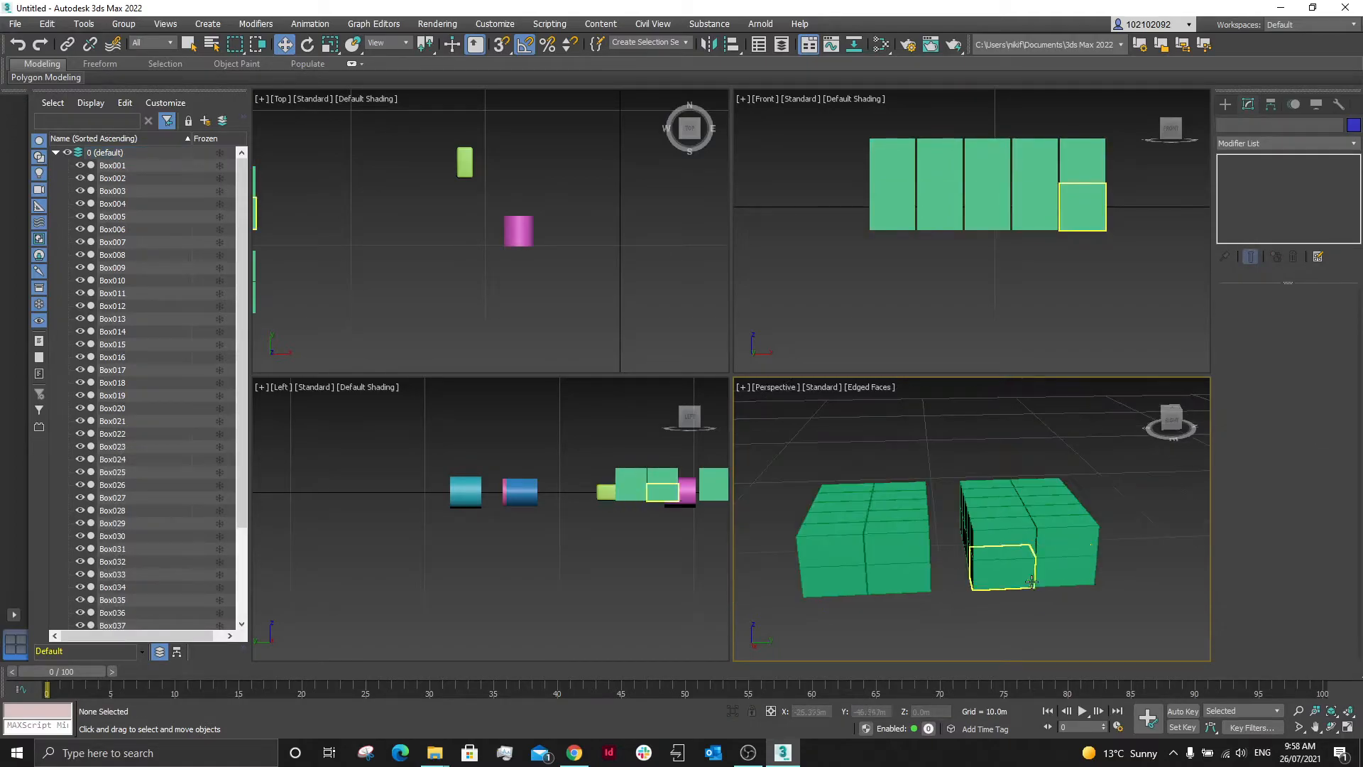
scroll(956, 603, up, 2)
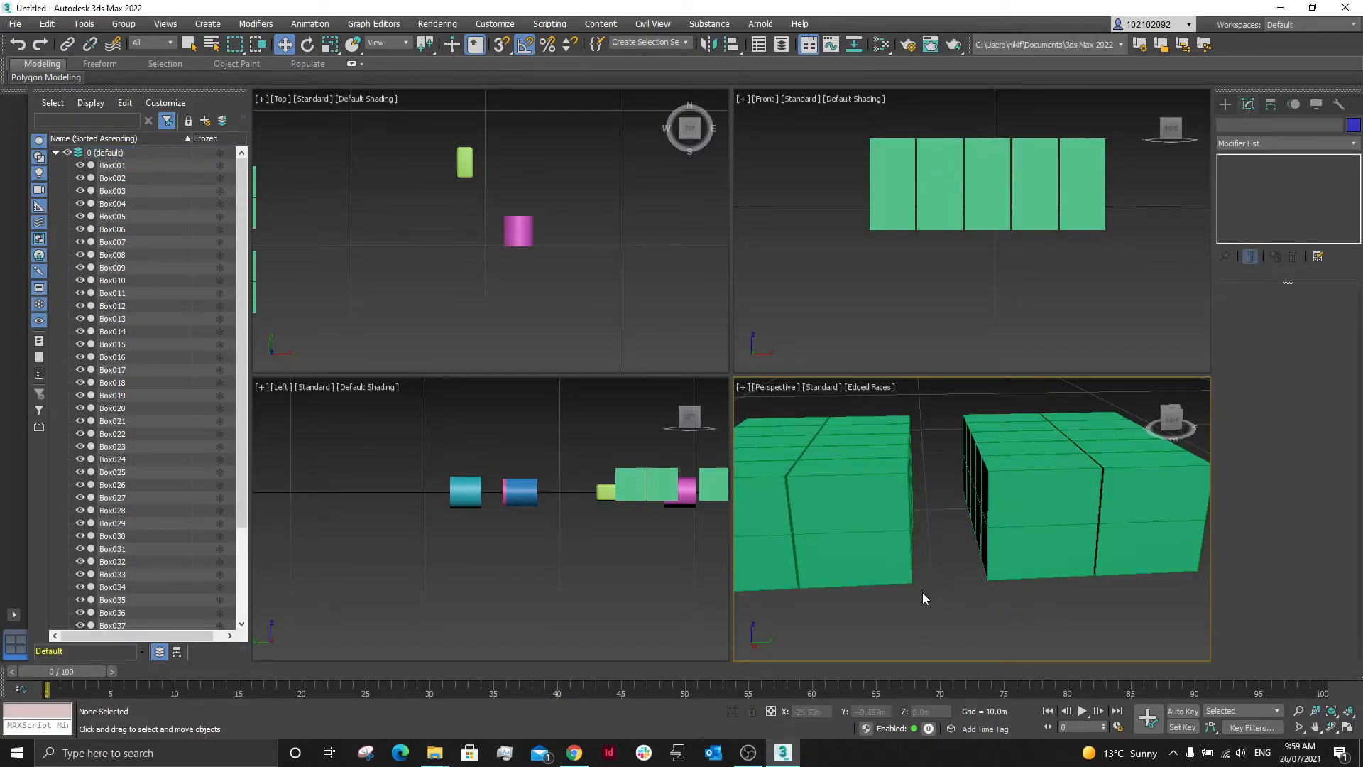
alt+middle_drag(927, 595, 998, 596)
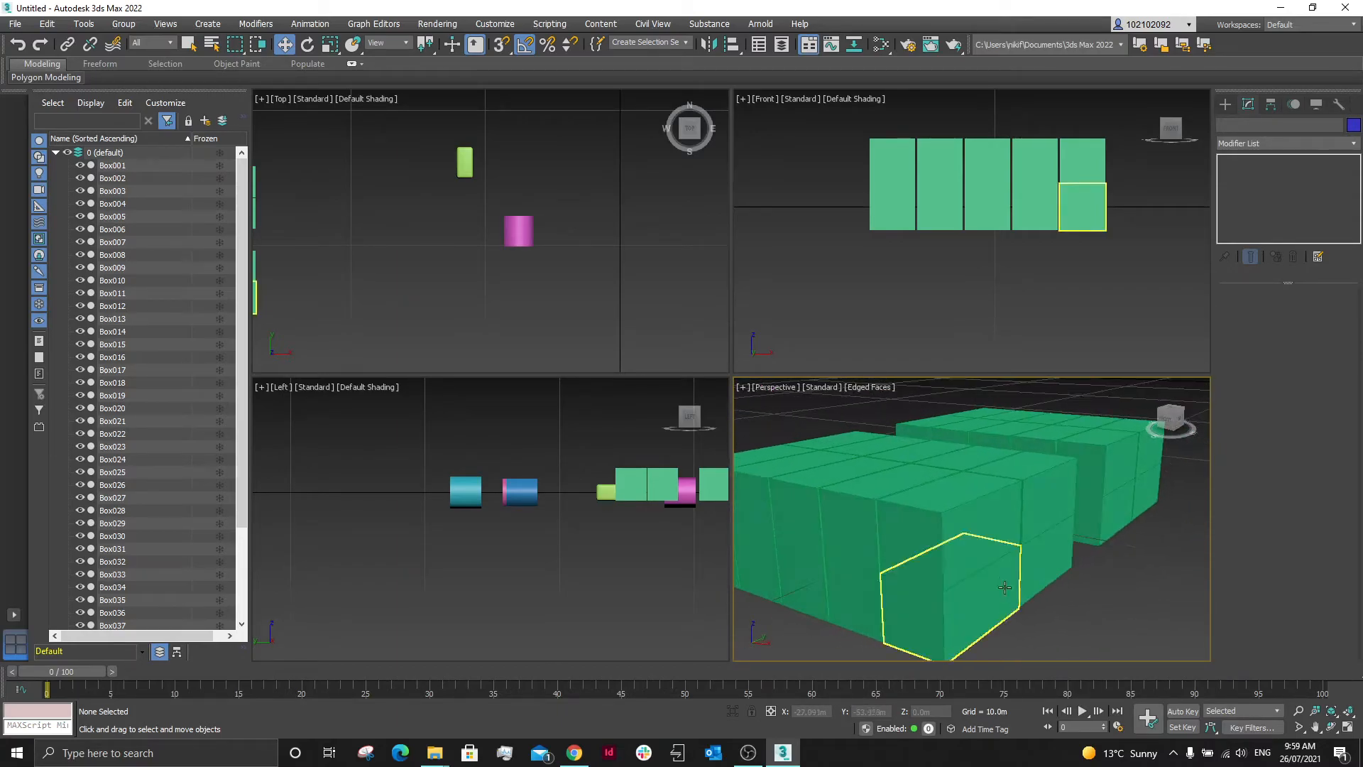
- Move the magenta five-sided cylinder along the X axis toward the green box blocks
scroll(992, 497, down, 10)
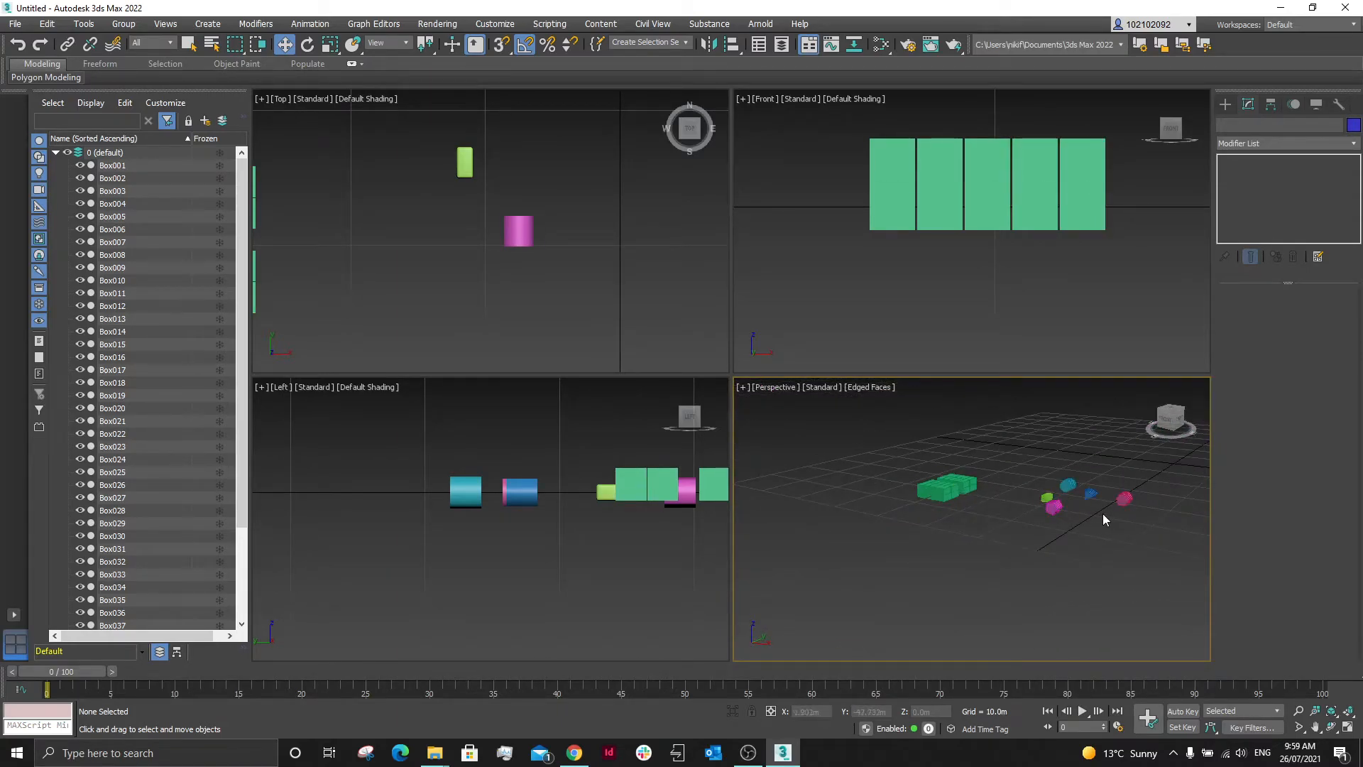
scroll(1105, 519, up, 5)
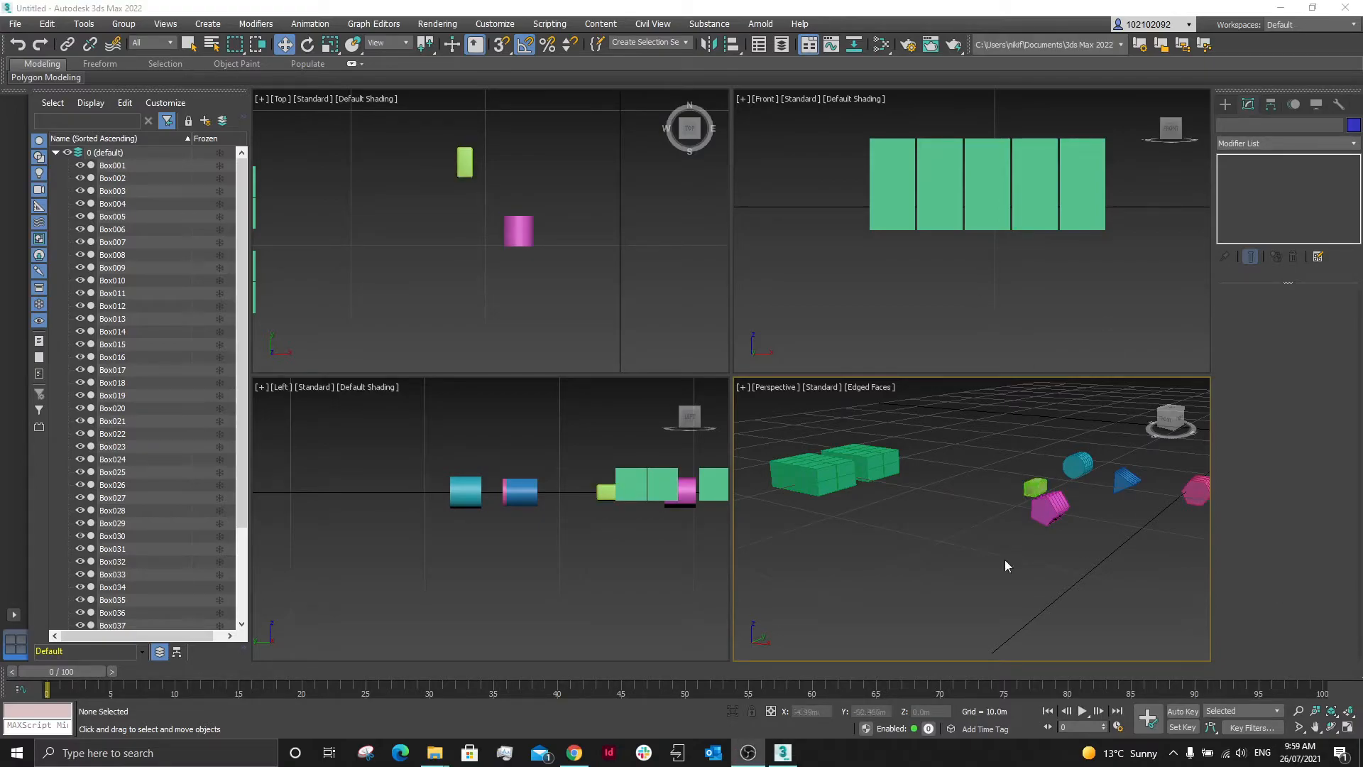
scroll(781, 288, down, 6)
click(1049, 508)
scroll(1101, 522, up, 2)
drag(1086, 512, 891, 495)
- Rotate the magenta cylinder in the Front view to -20 degrees in Y so one corner points up
scroll(898, 277, up, 6)
key(e)
drag(911, 266, 911, 231)
- Start an Array of the magenta cylinder, limit it to 1D and turn on its preview
text(xarray)
key(Return)
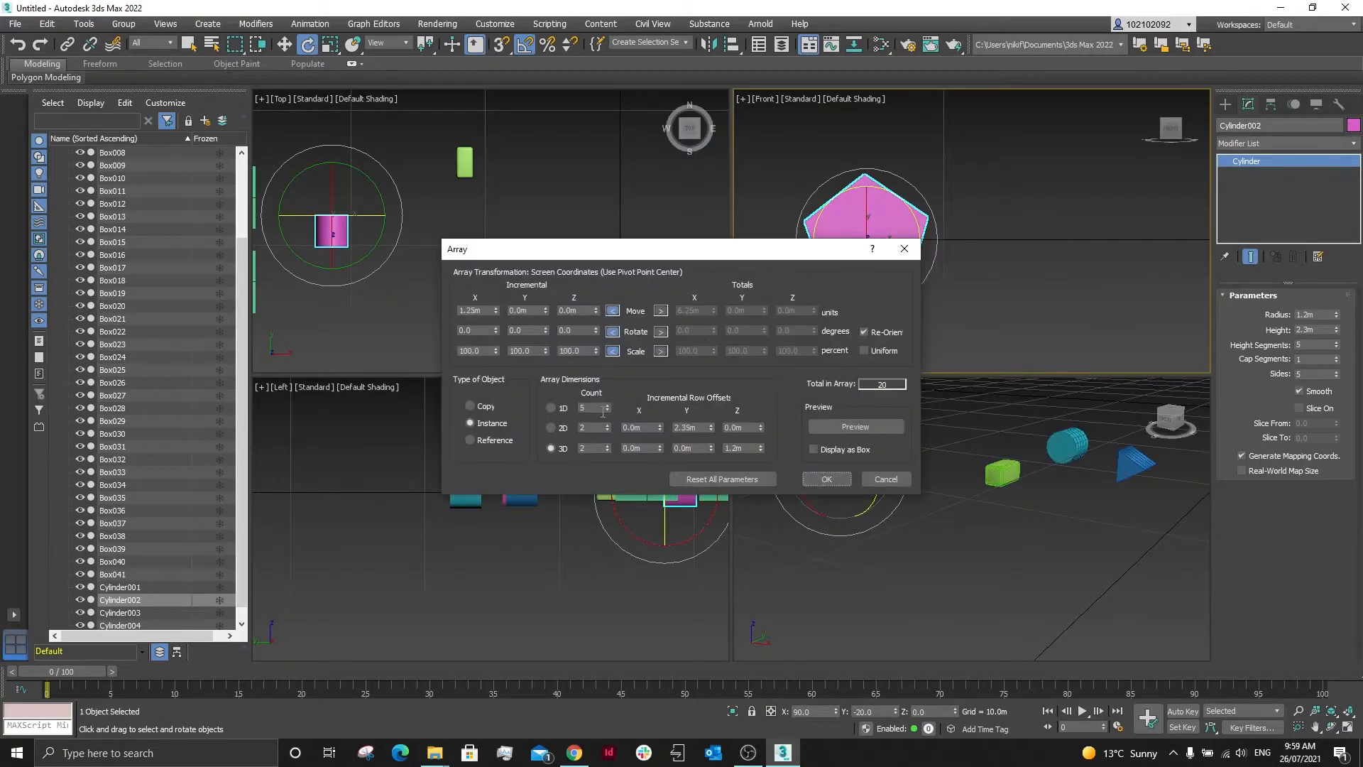
click(551, 407)
click(856, 426)
- Set the magenta array's incremental move to 1.5 m in X and -1 m in Y, with the viewports uncovered
double_click(474, 311)
double_click(524, 311)
text(1)
key(Tab)
double_click(526, 310)
text(-1)
key(Tab)
double_click(474, 310)
text(1.5)
key(Tab)
drag(710, 249, 567, 230)
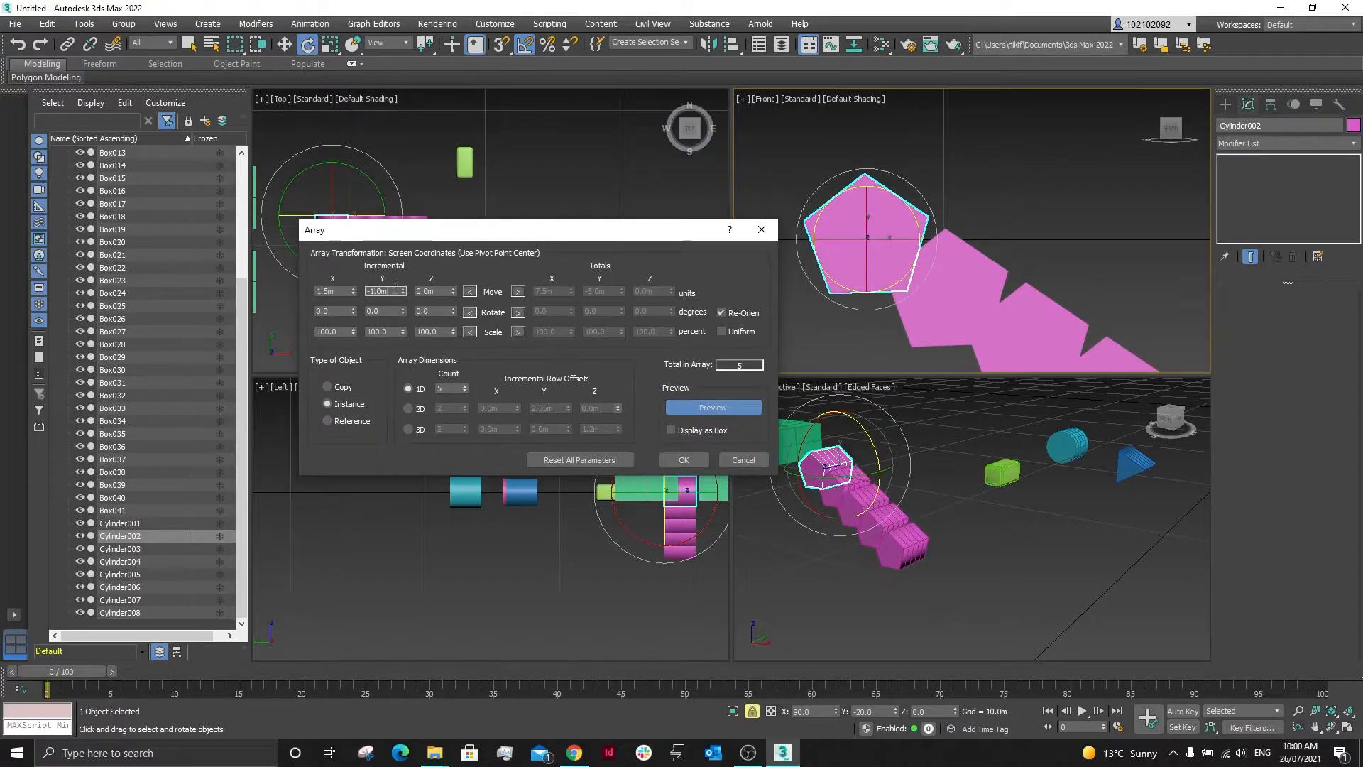
- Change the incremental move to 2.5 m in X and 0 m in Y, and add a 2D row offset of 2.4 m in Y
click(402, 289)
click(352, 289)
click(409, 409)
click(568, 407)
double_click(544, 408)
text(2.4)
- Extend the magenta array to 3D with row offsets of -3.7 m in X and 1.6 m in Z
click(408, 429)
drag(517, 431, 514, 433)
drag(619, 431, 620, 429)
double_click(502, 429)
text(-)
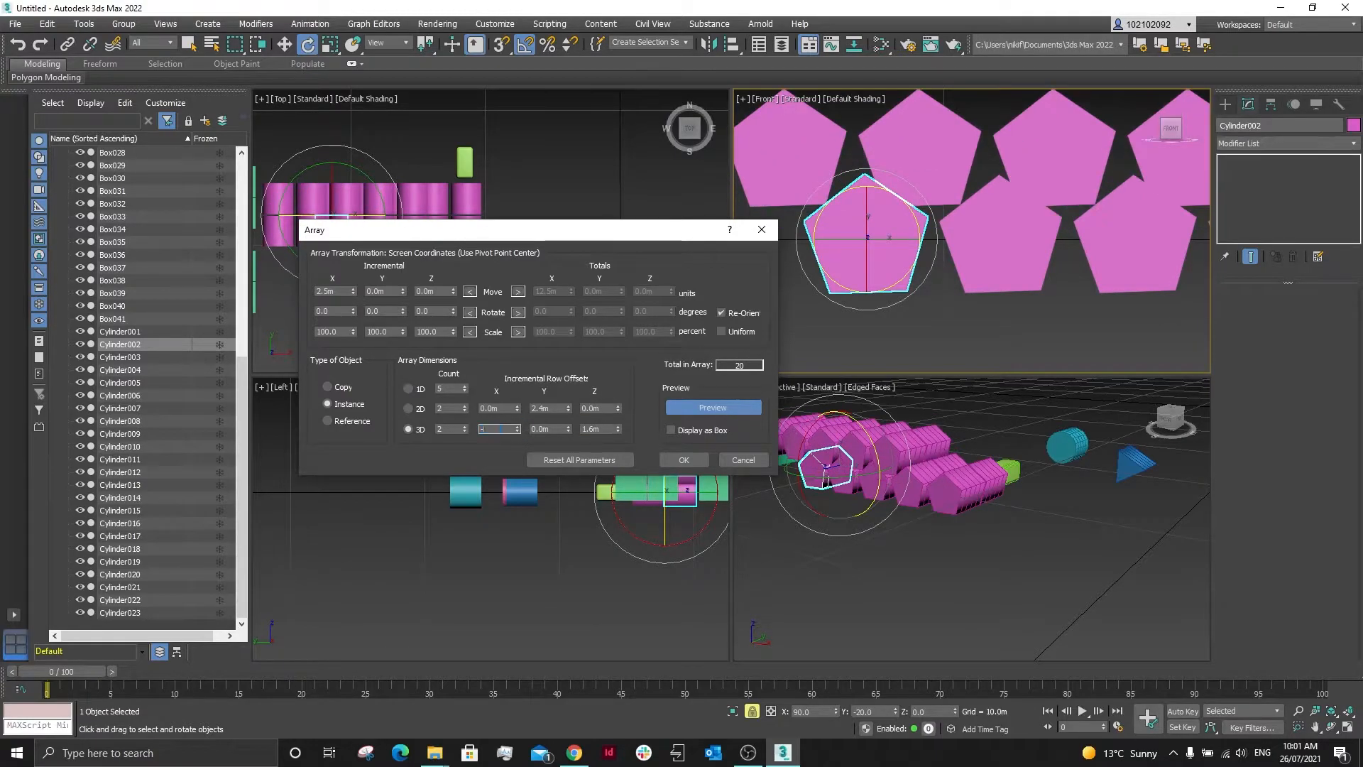
text(3.7m)
key(Tab)
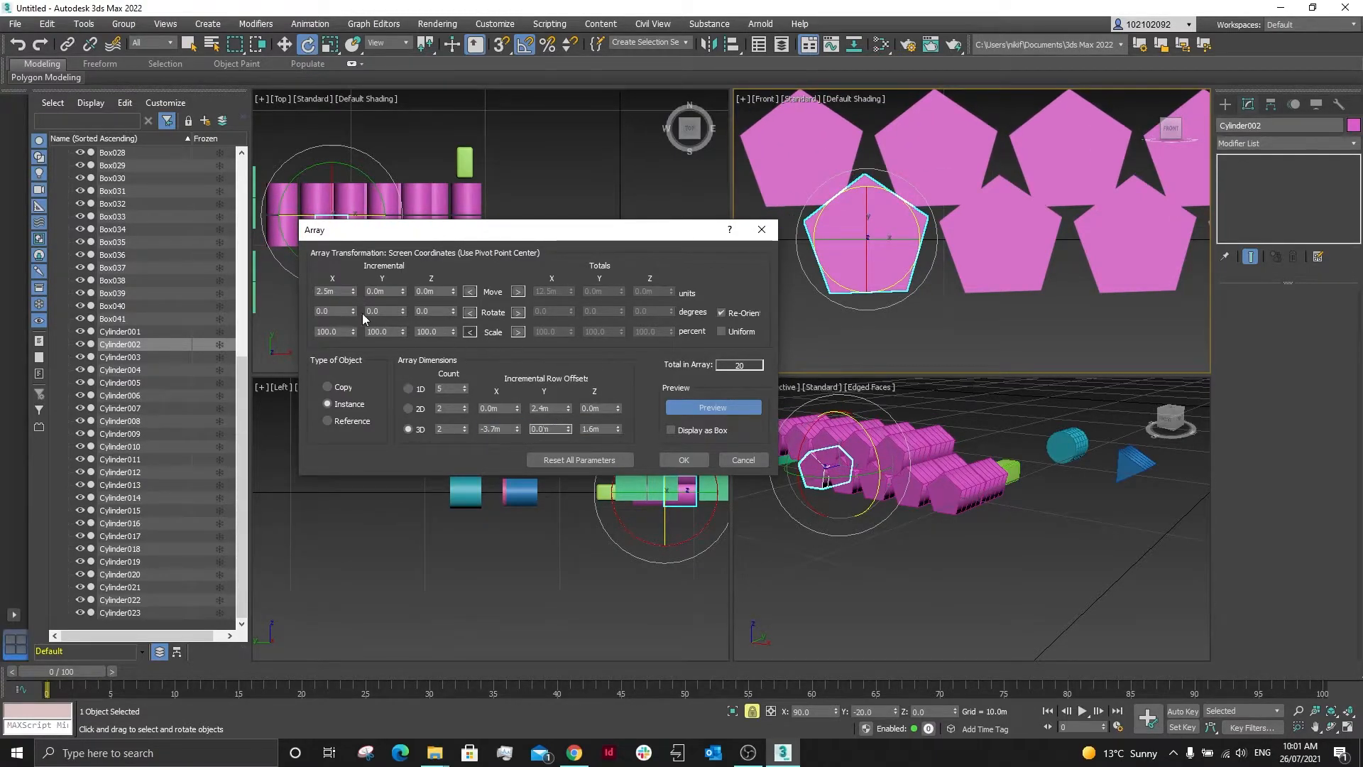
- Set the 3D row offset in X to -1.6 m and create the magenta cylinder array
click(517, 312)
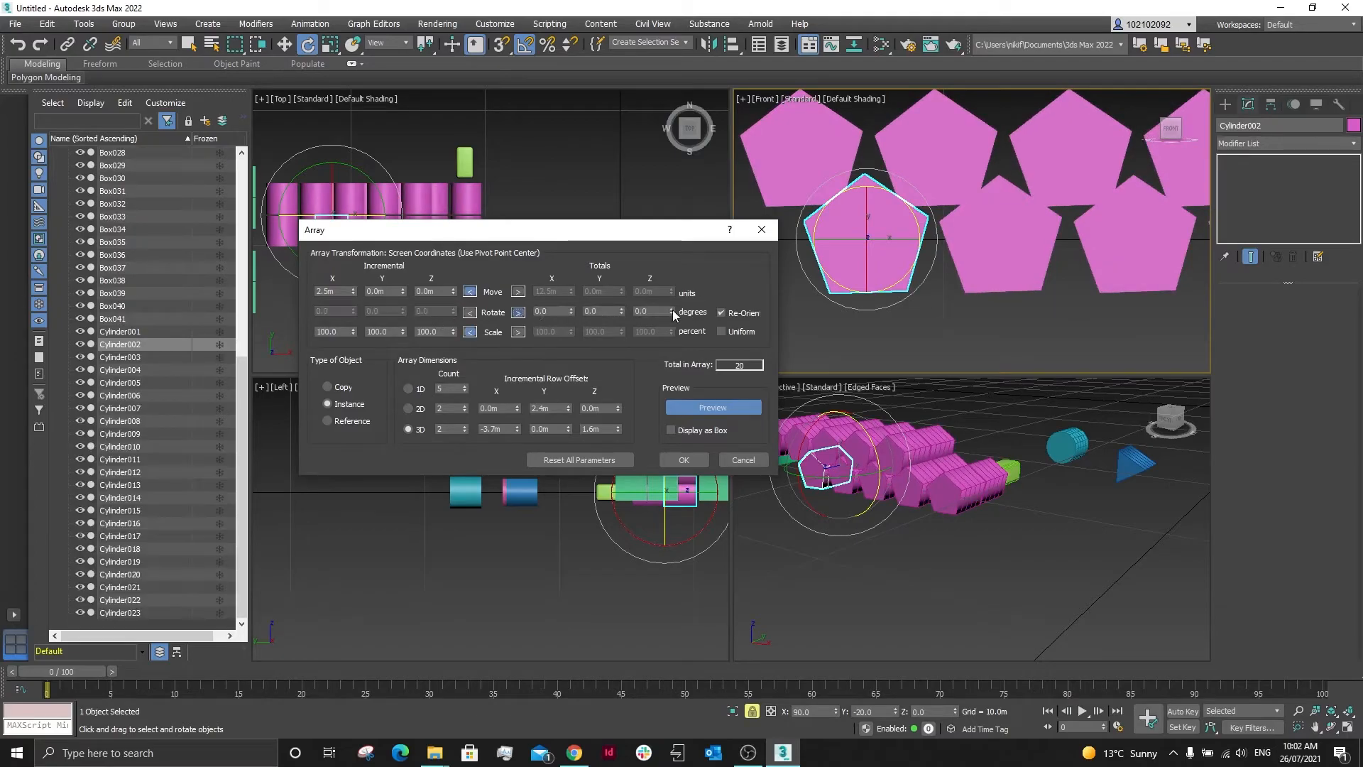
double_click(499, 429)
text(-1.7)
click(683, 459)
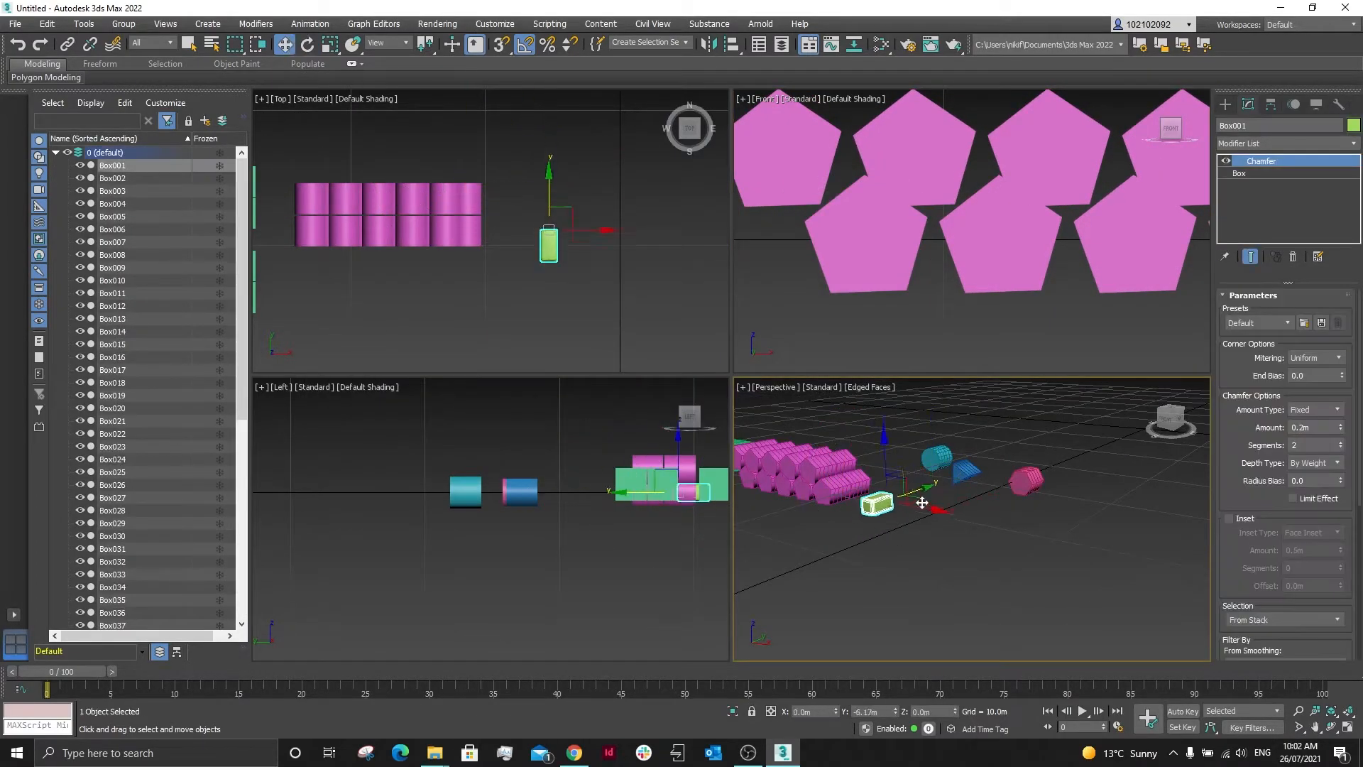
- Array the lime chamfered box 5 by 2 by 2 with a 1.25 m X move and row offsets of 2.4 m in Y and 1.25 m in Z
scroll(927, 497, up, 2)
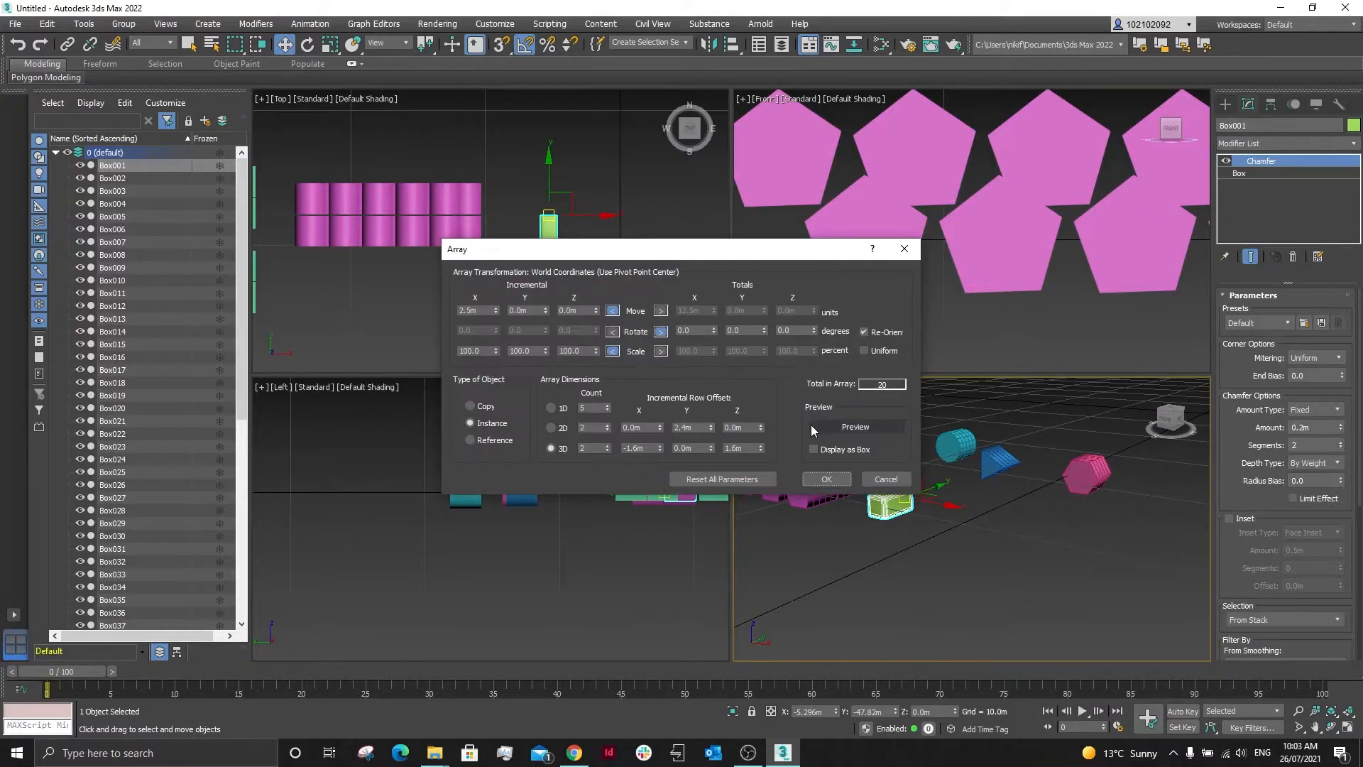
click(856, 425)
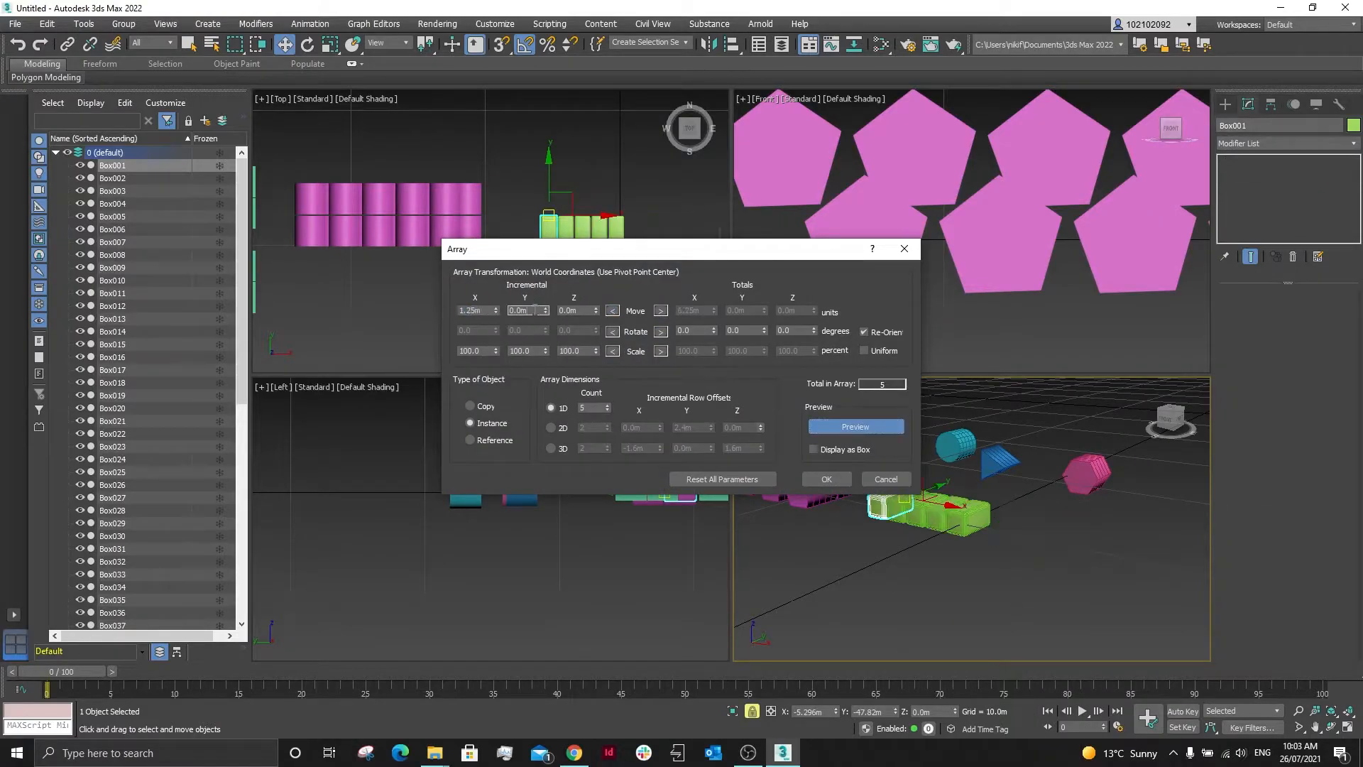
click(551, 448)
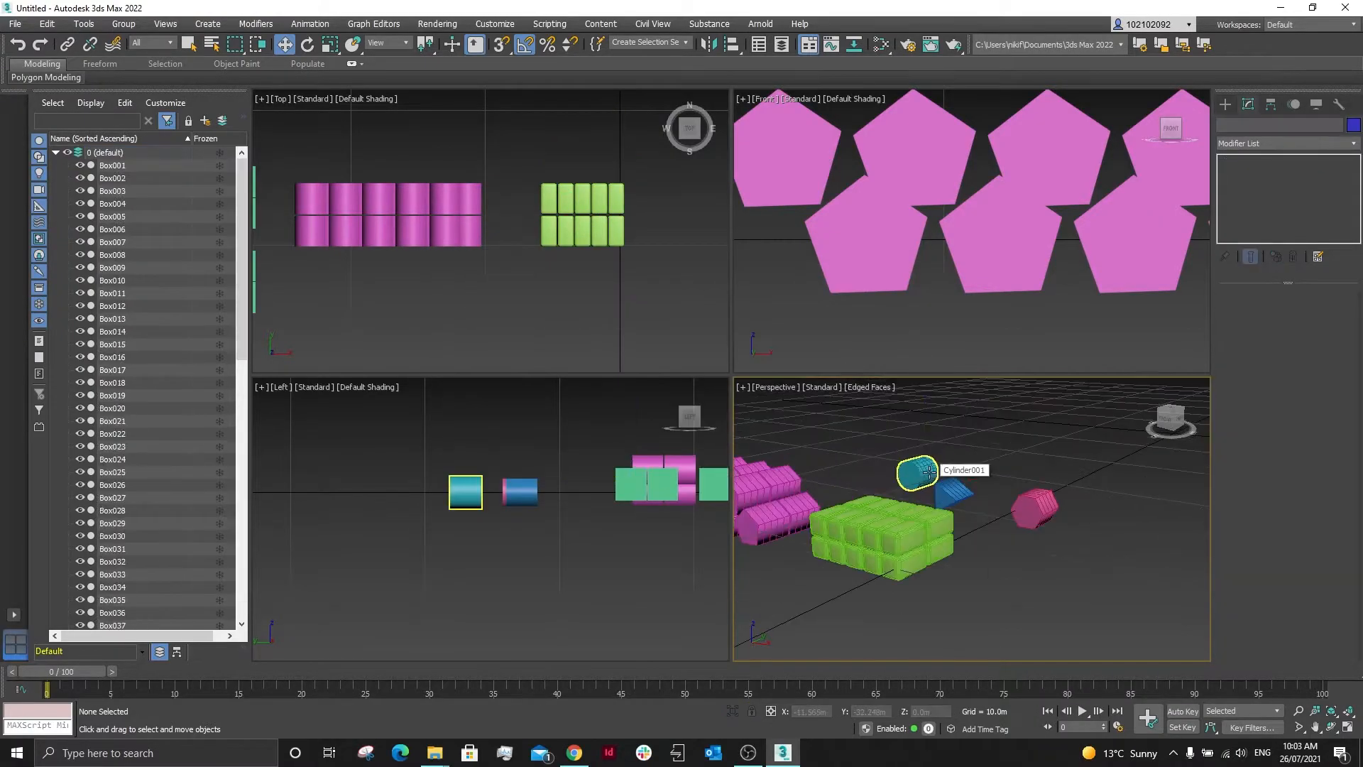
- Start a previewed array of the teal cylinder and set its incremental move to 2.5 m in X
click(929, 472)
right_click(893, 497)
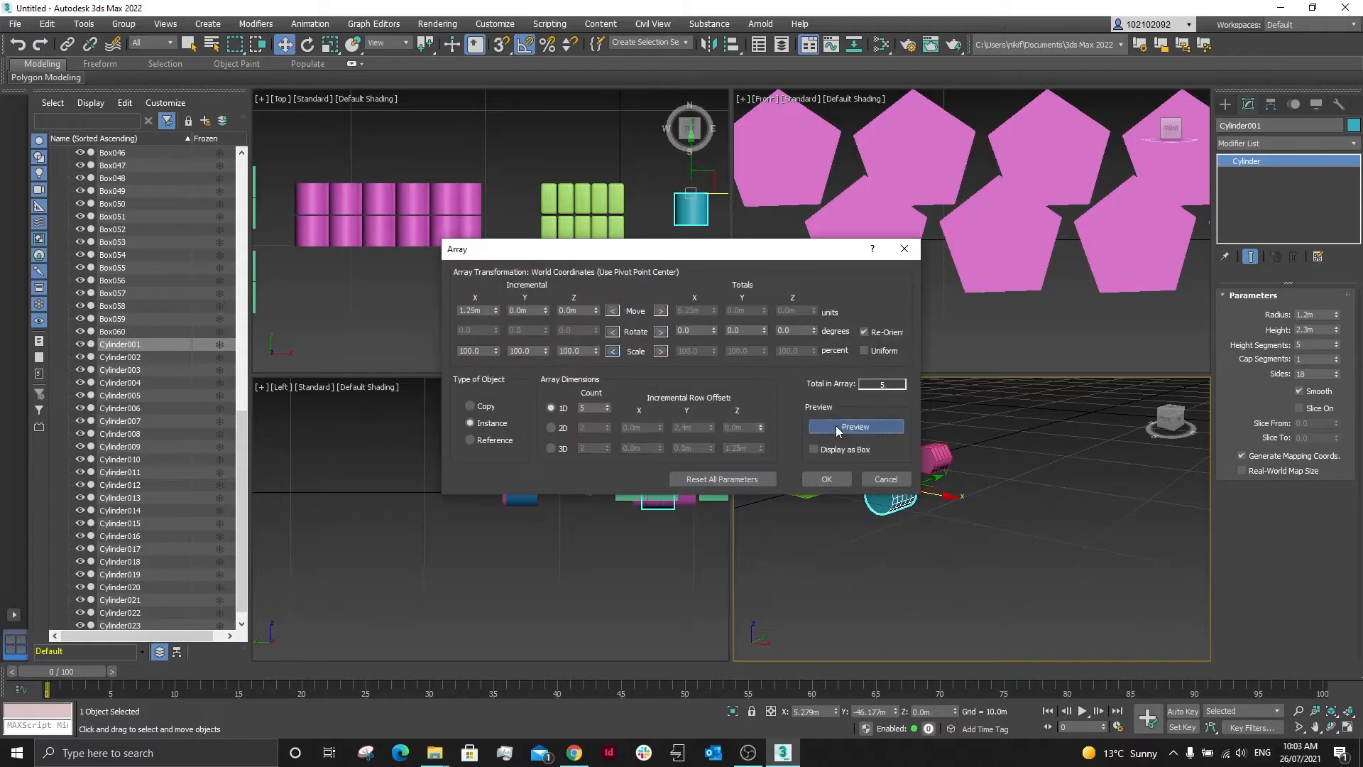
click(838, 431)
click(495, 309)
drag(484, 311, 462, 311)
text(2.5)
- Extend the teal cylinder array to 3D with row offsets of -1.5 m in X and 2.3 m in Z, and create it
click(551, 428)
click(551, 448)
drag(753, 448, 627, 448)
text(2.5)
key(Tab)
click(660, 450)
click(661, 450)
text(1.5)
key(Tab)
drag(752, 448, 722, 448)
text(2.3)
click(826, 479)
click(845, 522)
scroll(904, 539, down, 5)
- Move the blue triangular prism beside the teal array and rotate it so that one flat side faces down
click(987, 525)
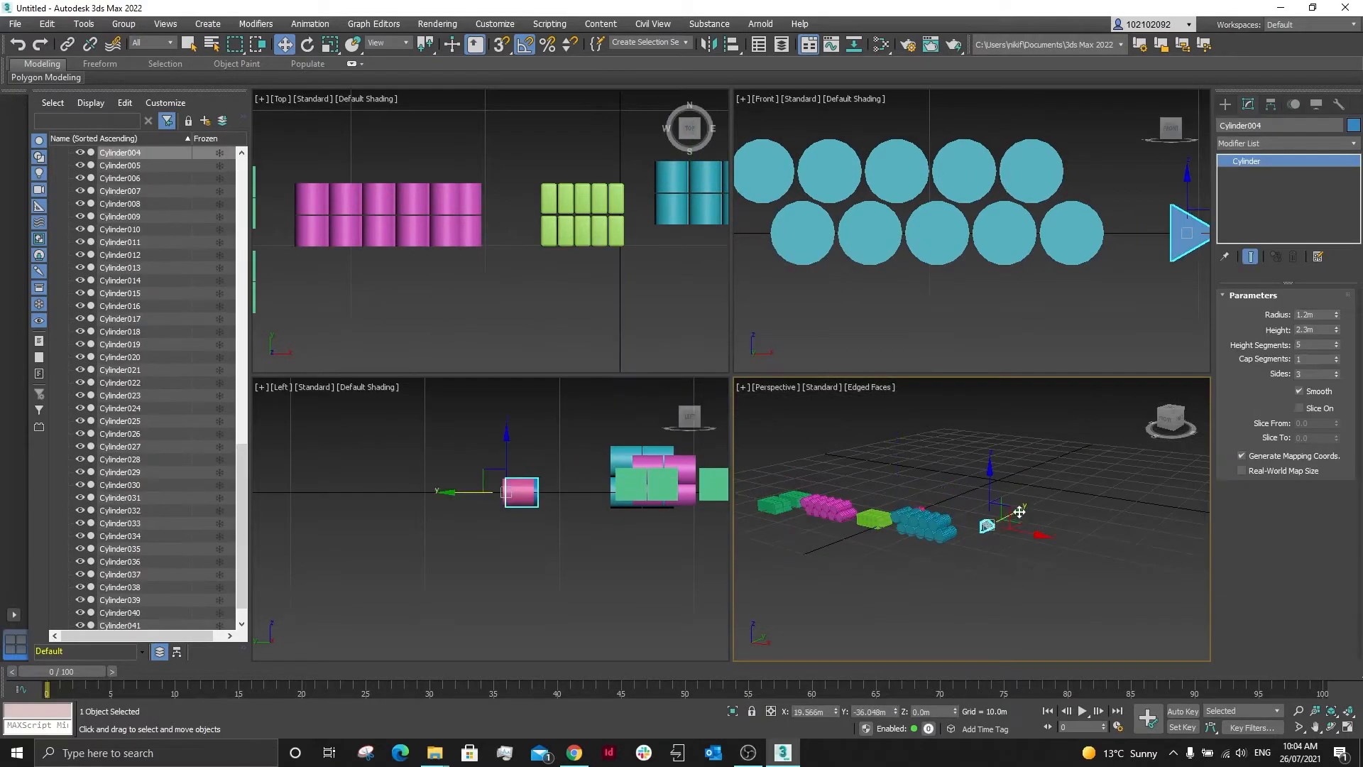
drag(1019, 513, 994, 526)
scroll(607, 310, down, 5)
middle_drag(1179, 235, 845, 207)
click(308, 44)
drag(912, 138, 936, 178)
click(285, 44)
- Start a previewed 1D array of the blue triangular prism with an incremental move of 2.1 m in X
text(xarr)
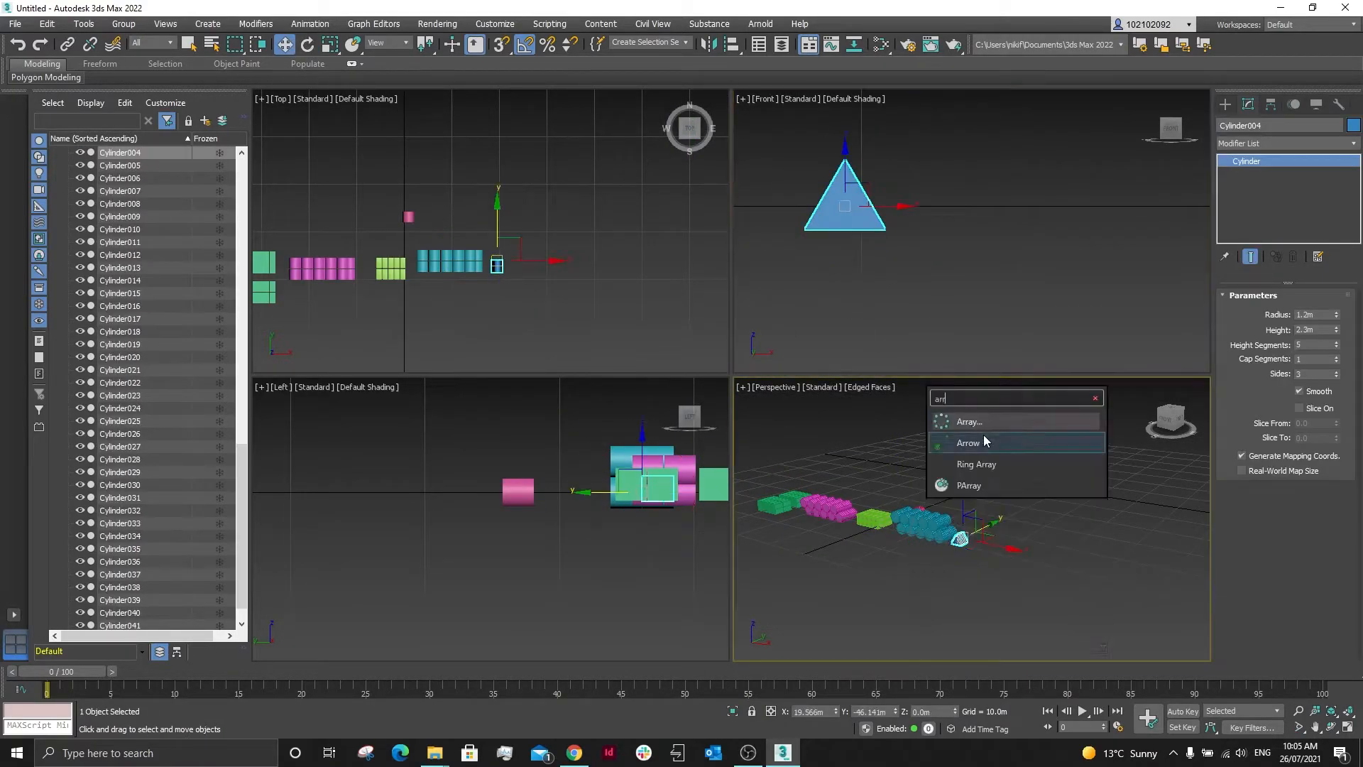
click(969, 421)
scroll(1009, 545, up, 5)
click(551, 408)
click(856, 427)
mouse_move(483, 311)
mouse_down()
mouse_move(428, 305)
mouse_move(467, 311)
mouse_up()
text(2)
key(Tab)
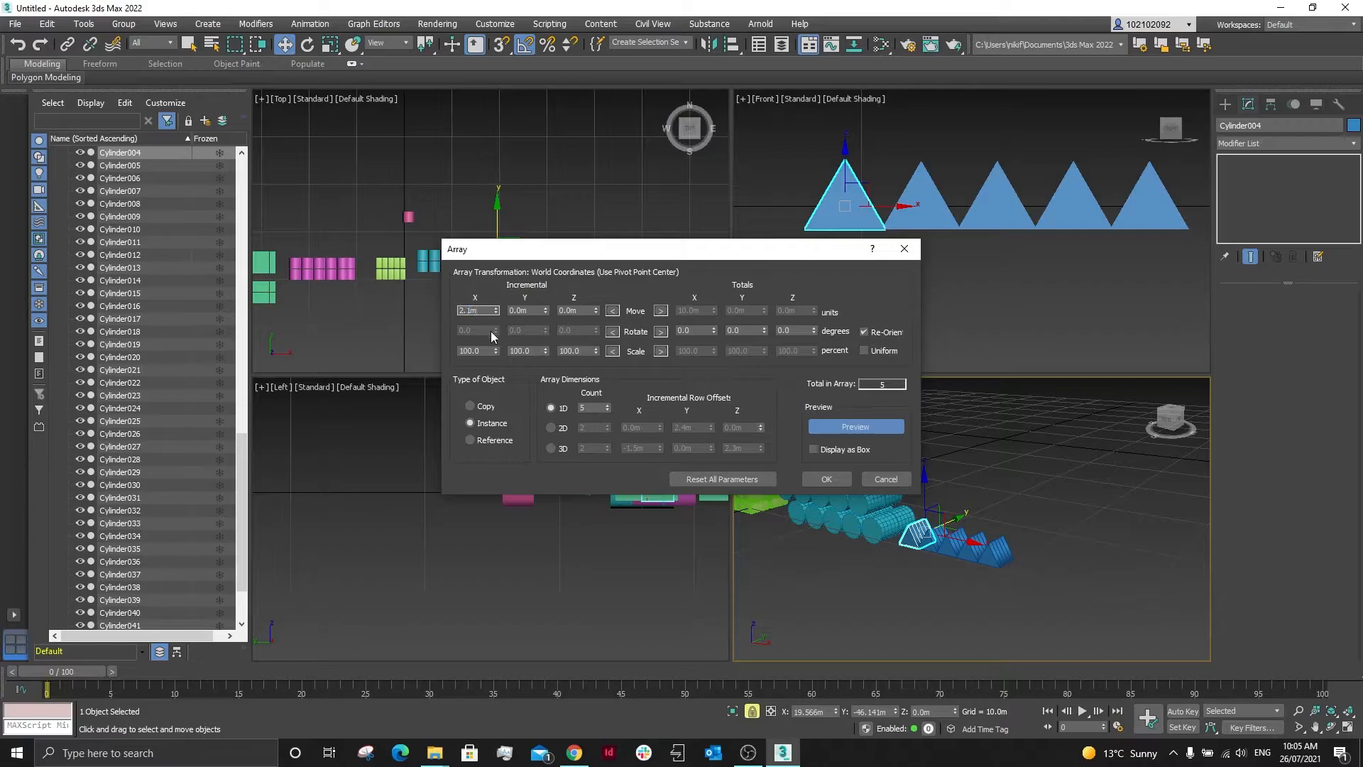
key(Return)
- Extend the blue prism array to 3D with row offsets of 0 m in X and 1.7 m in Z, and create it
click(551, 448)
text(1.7)
drag(647, 449, 614, 451)
text(0)
key(Tab)
click(827, 479)
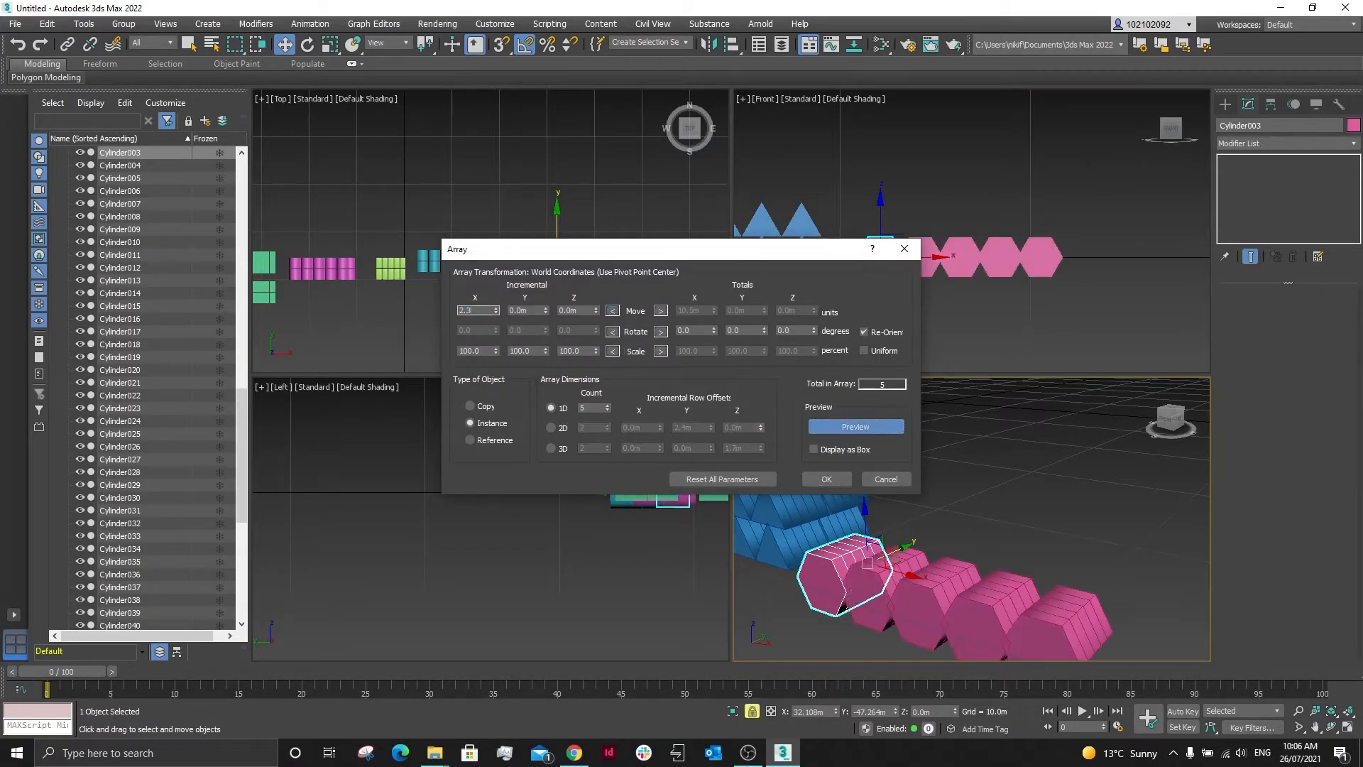
- Set the incremental X move of the pink hexagonal cylinder array to 2.3 m
text(2.3)
key(Return)
key(Tab)
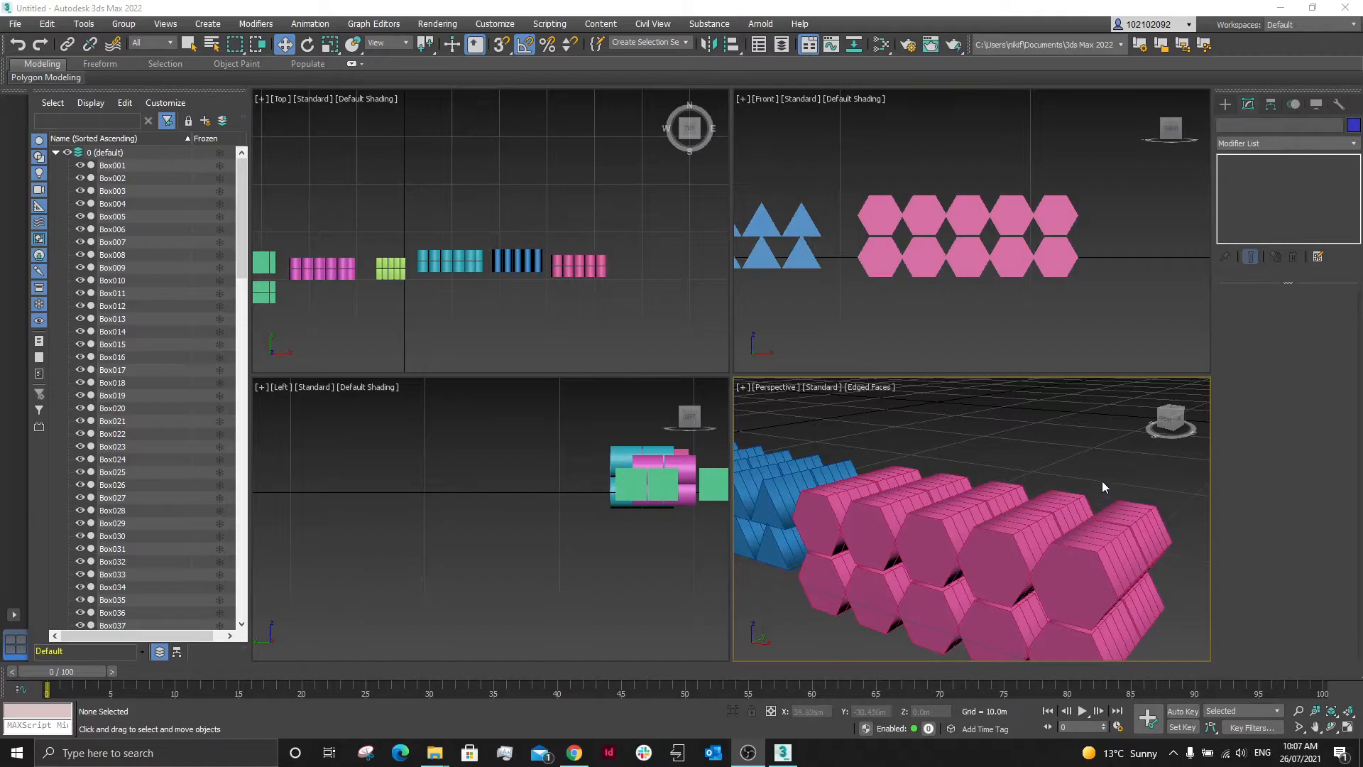
- Frame all six arrays and maximize the Front viewport to view them side by side
scroll(1094, 484, down, 8)
scroll(1046, 452, up, 4)
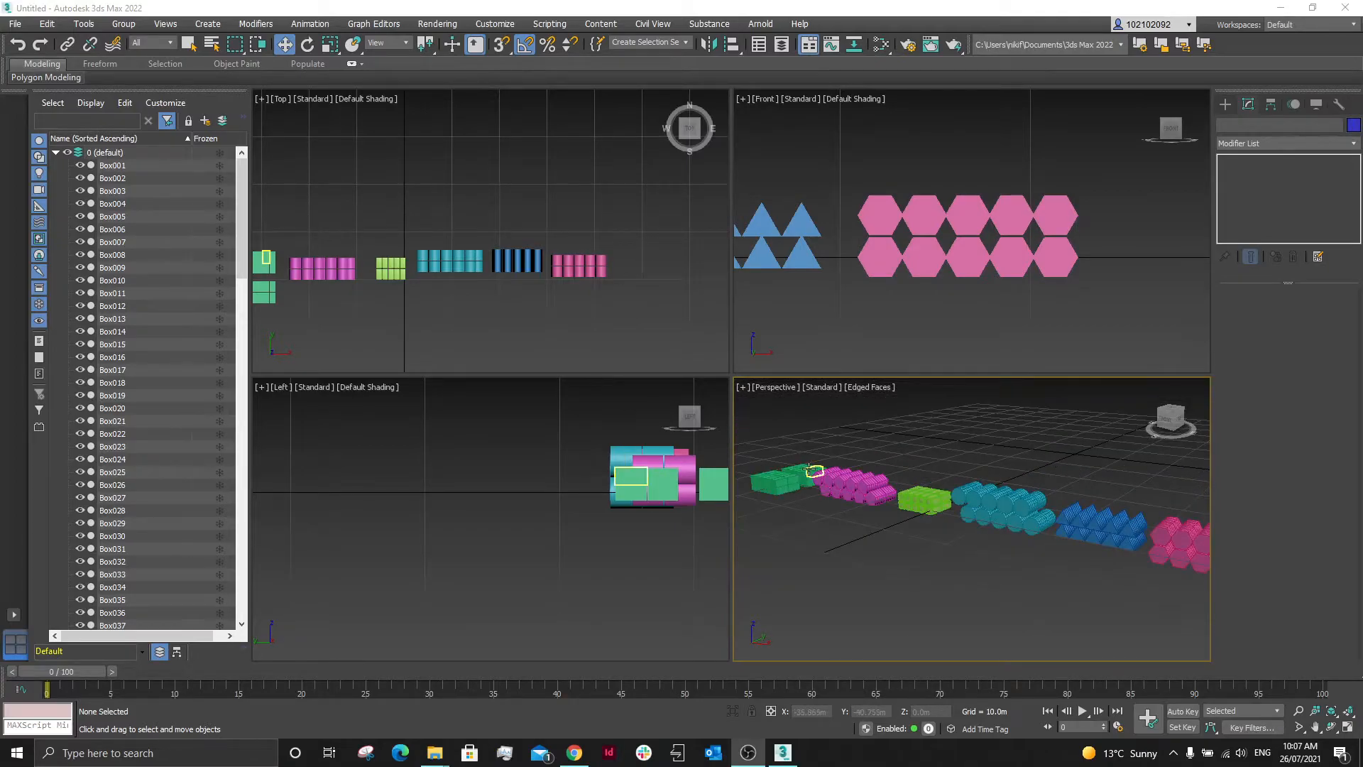
scroll(1022, 292, down, 6)
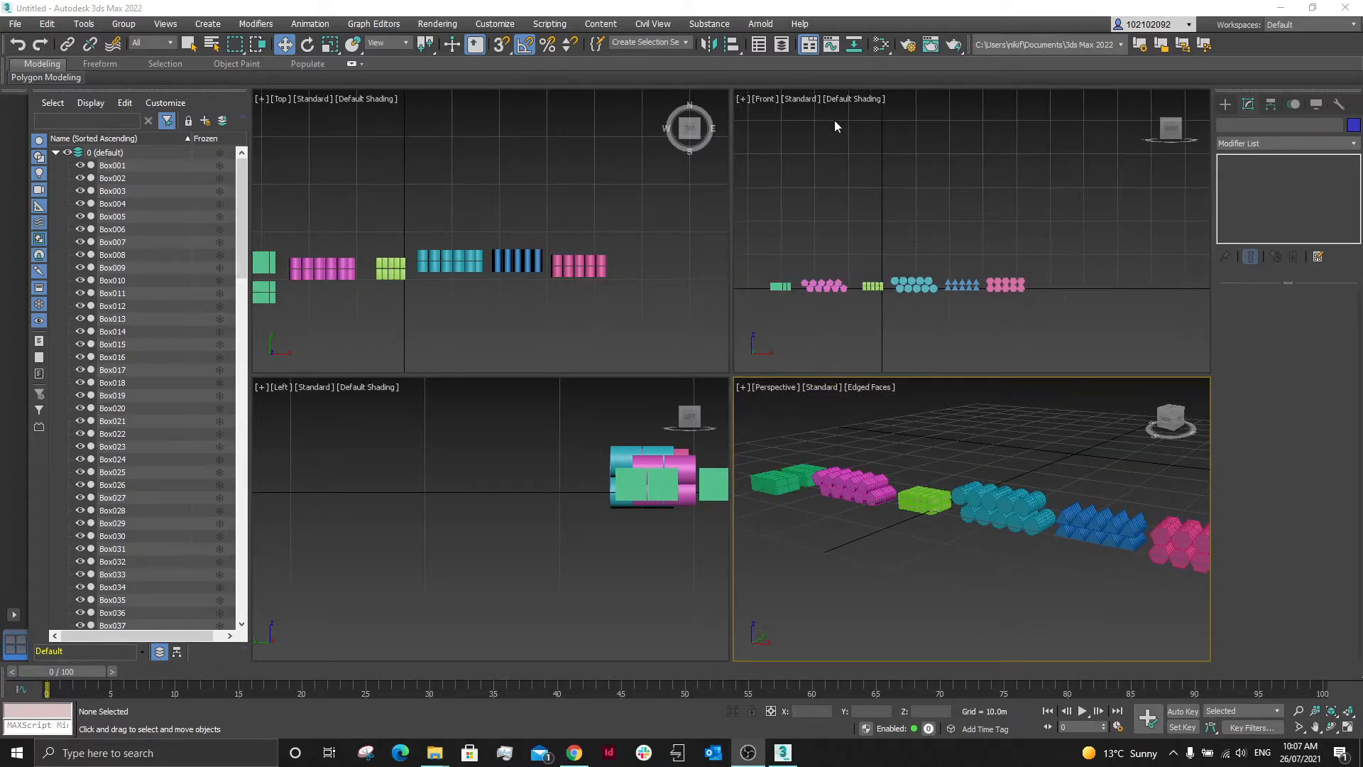
click(860, 106)
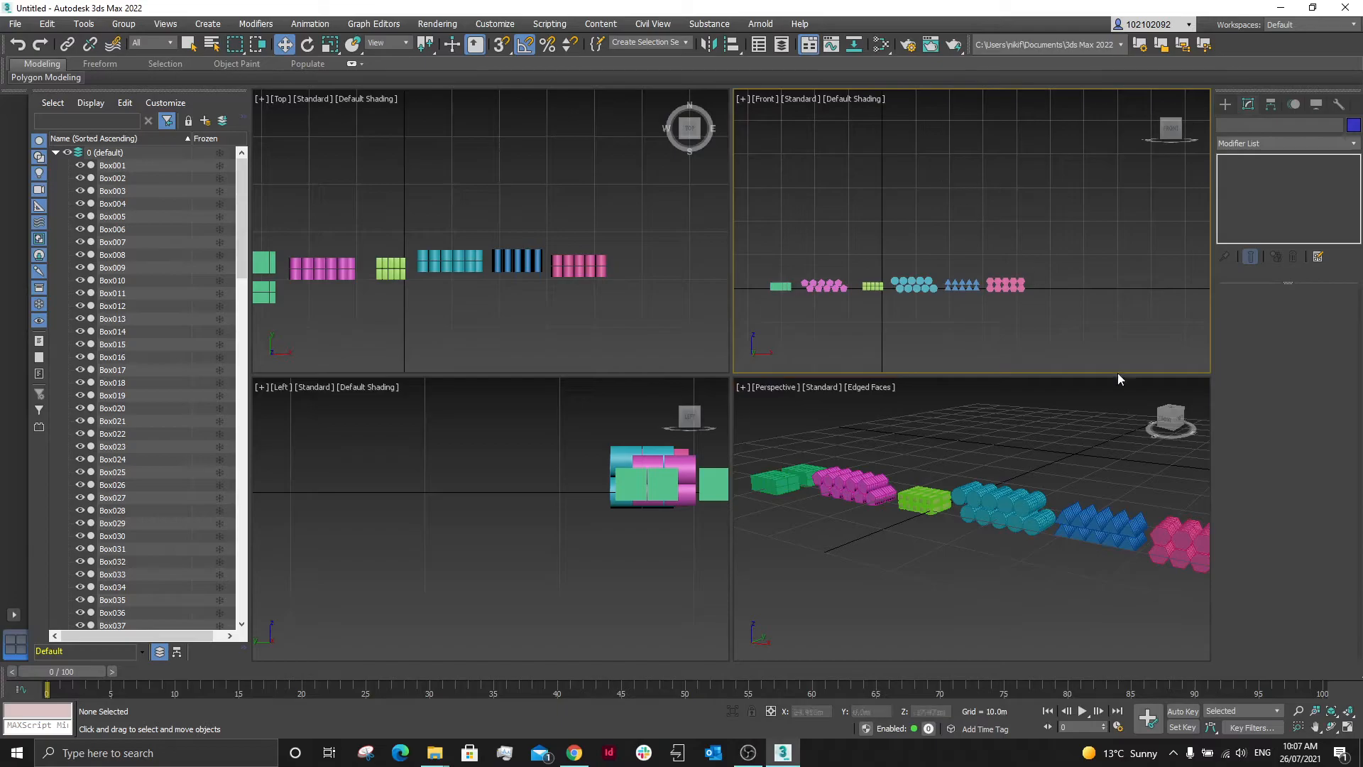
click(1349, 726)
scroll(387, 506, up, 4)
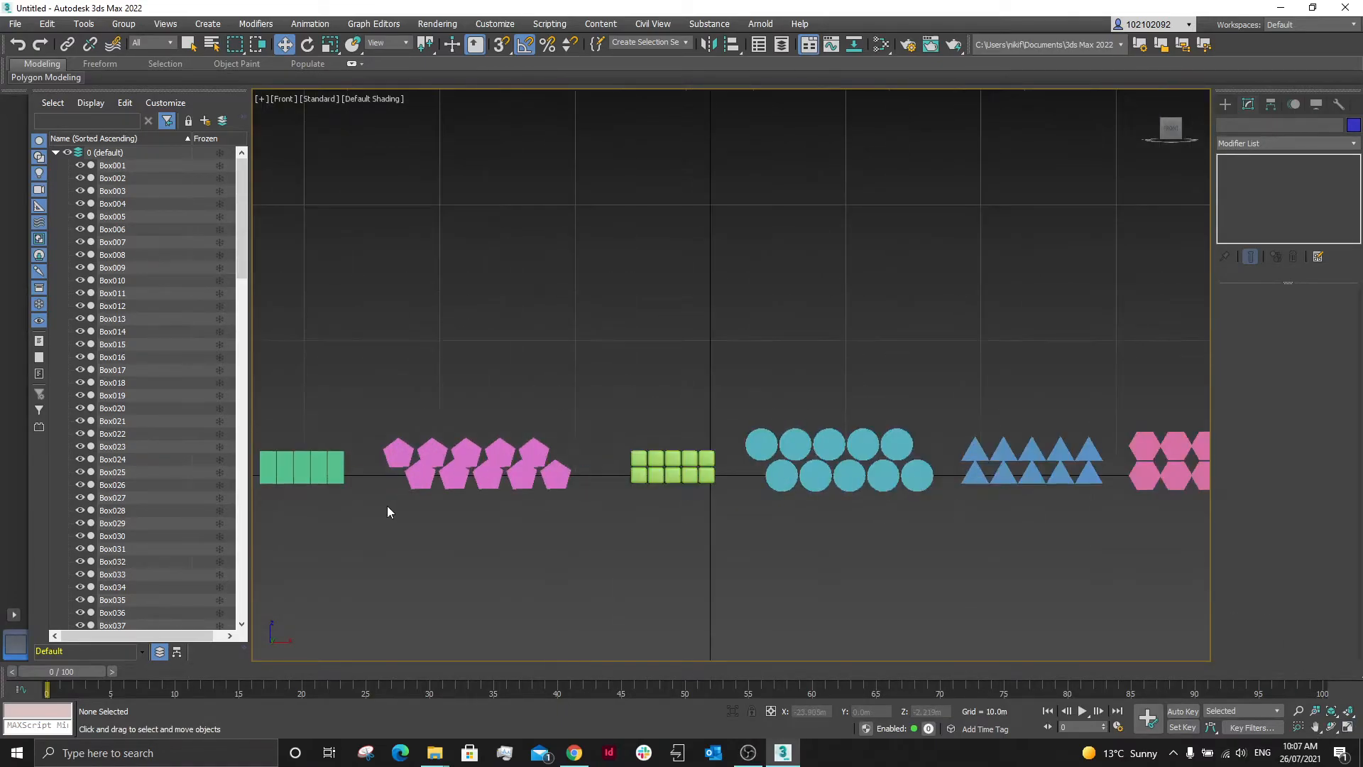
- Examine the spacing and stacking of the hexagonal, triangular, round and chamfered modules in the Front view
scroll(386, 506, down, 2)
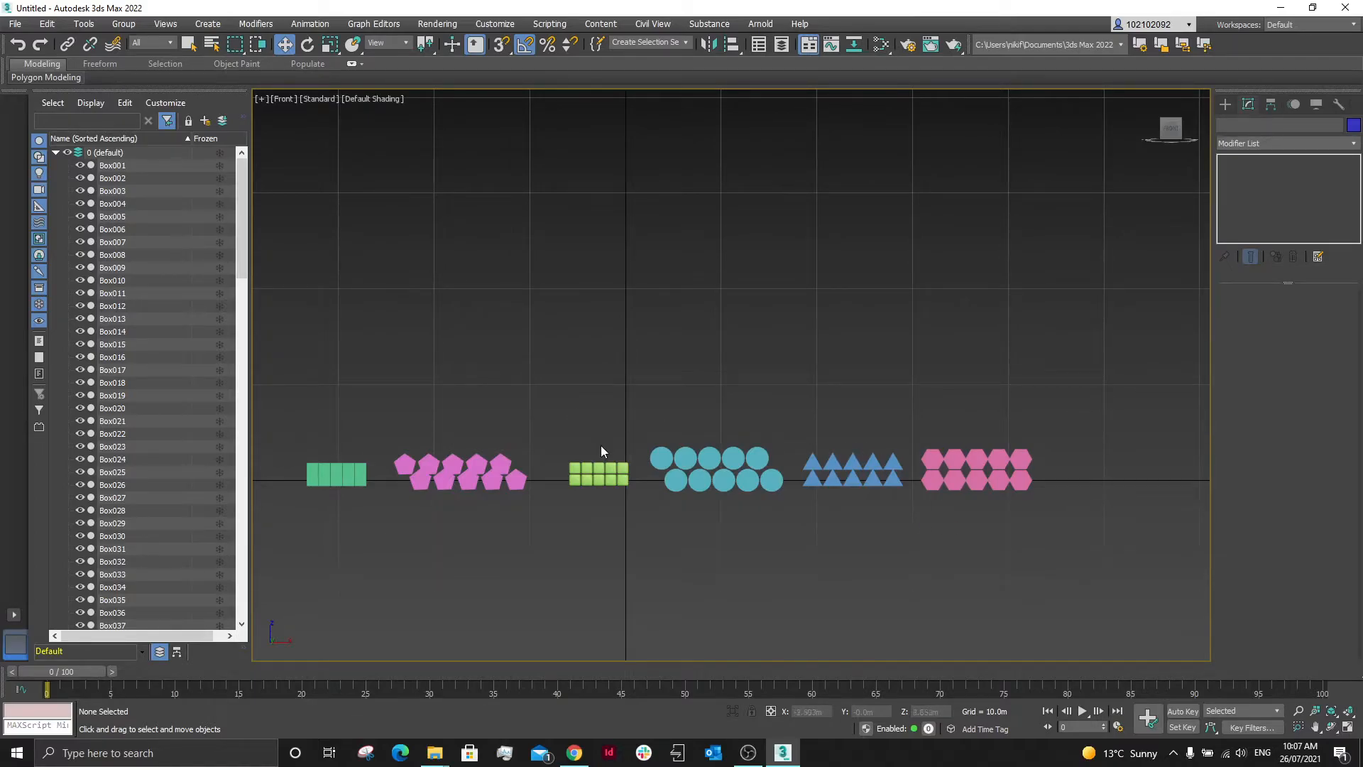
scroll(938, 471, up, 5)
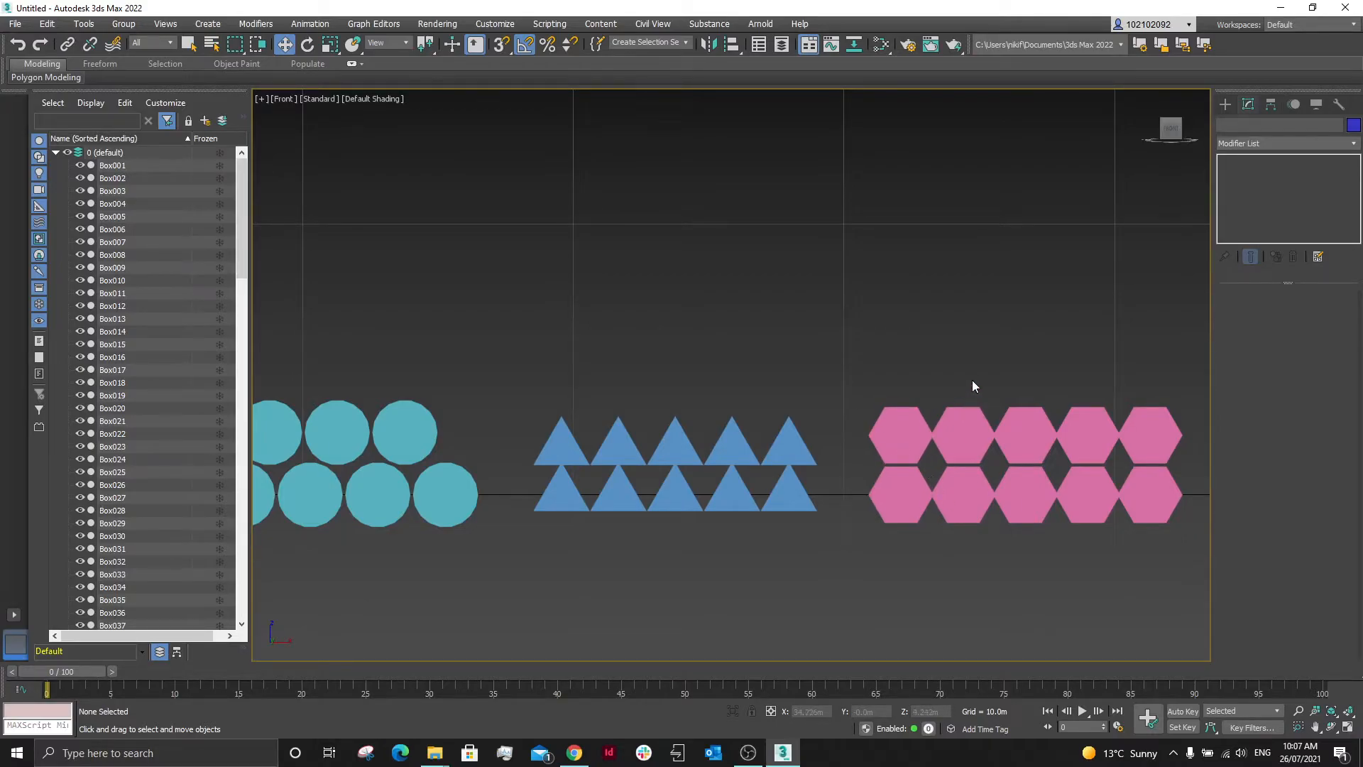
scroll(973, 387, down, 5)
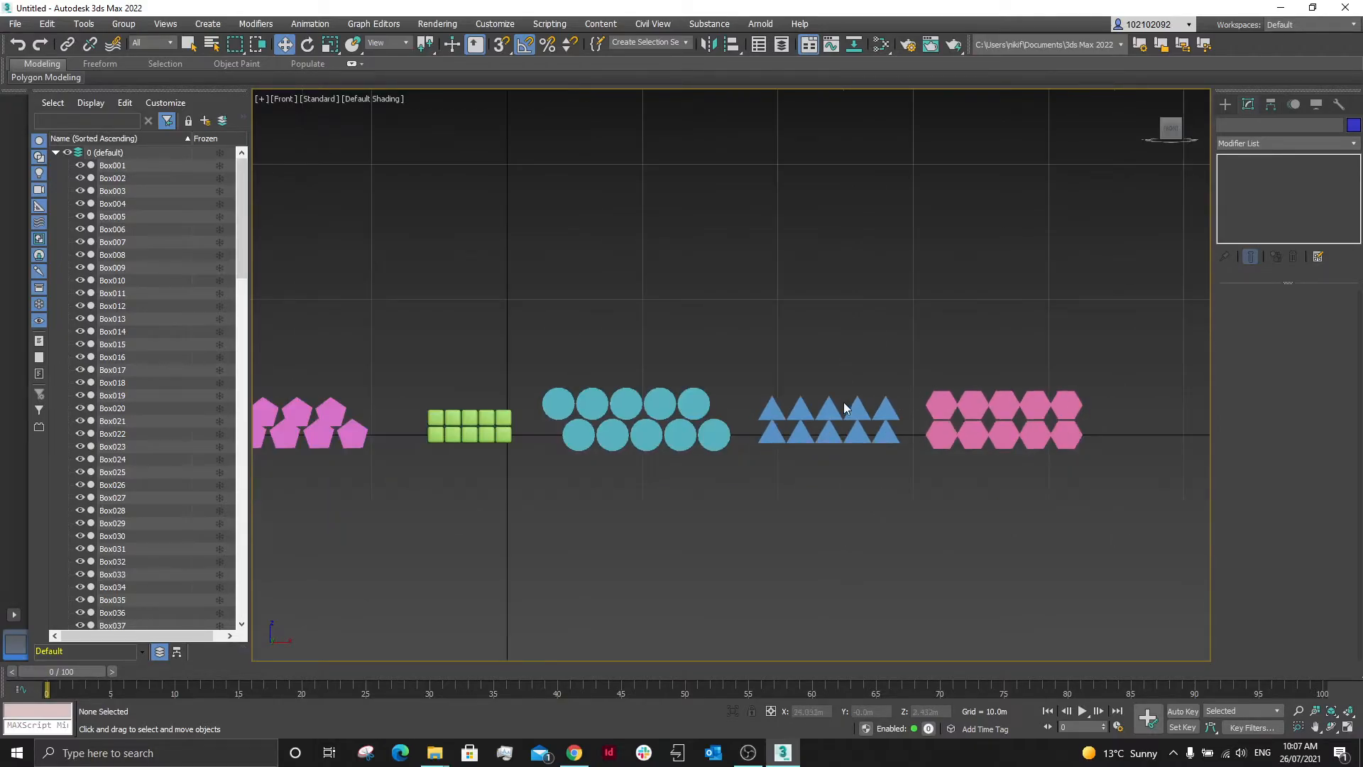
scroll(785, 431, up, 5)
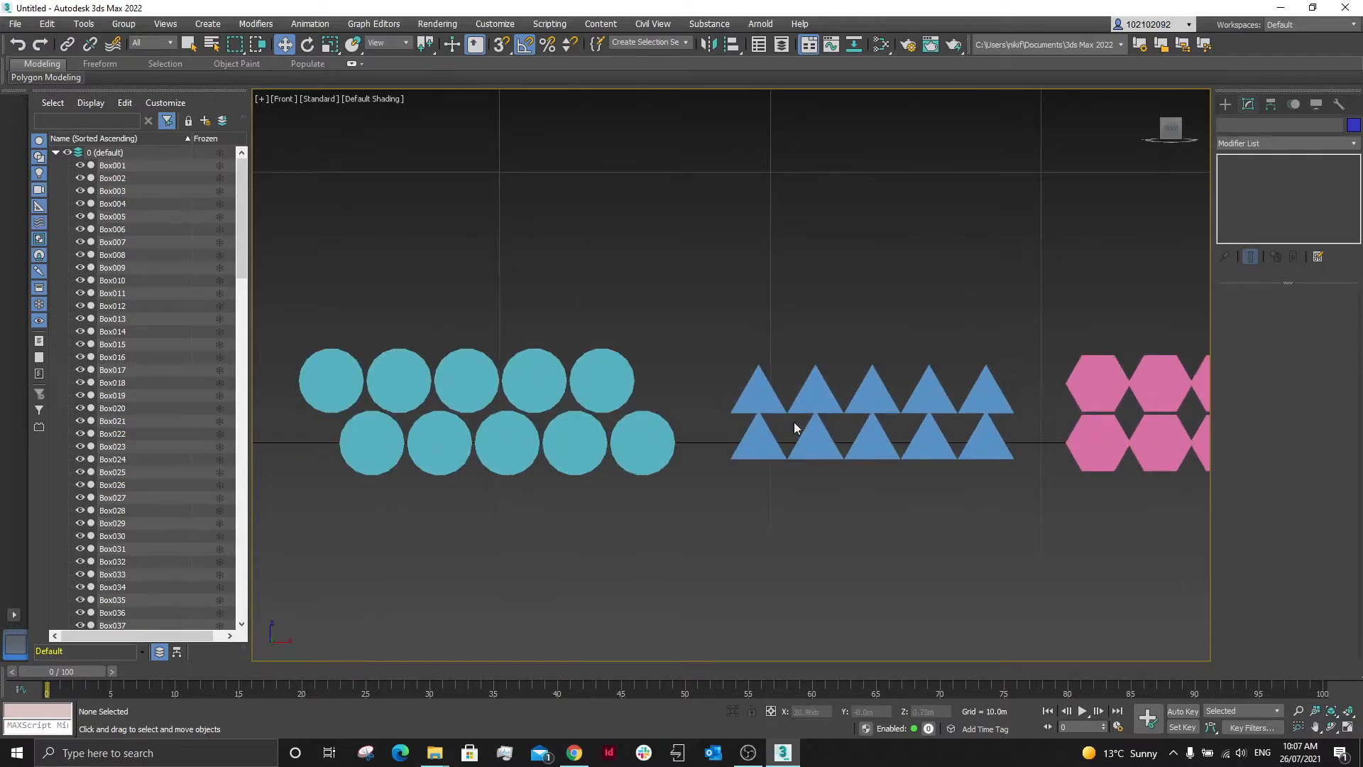
scroll(660, 436, down, 3)
scroll(529, 428, up, 3)
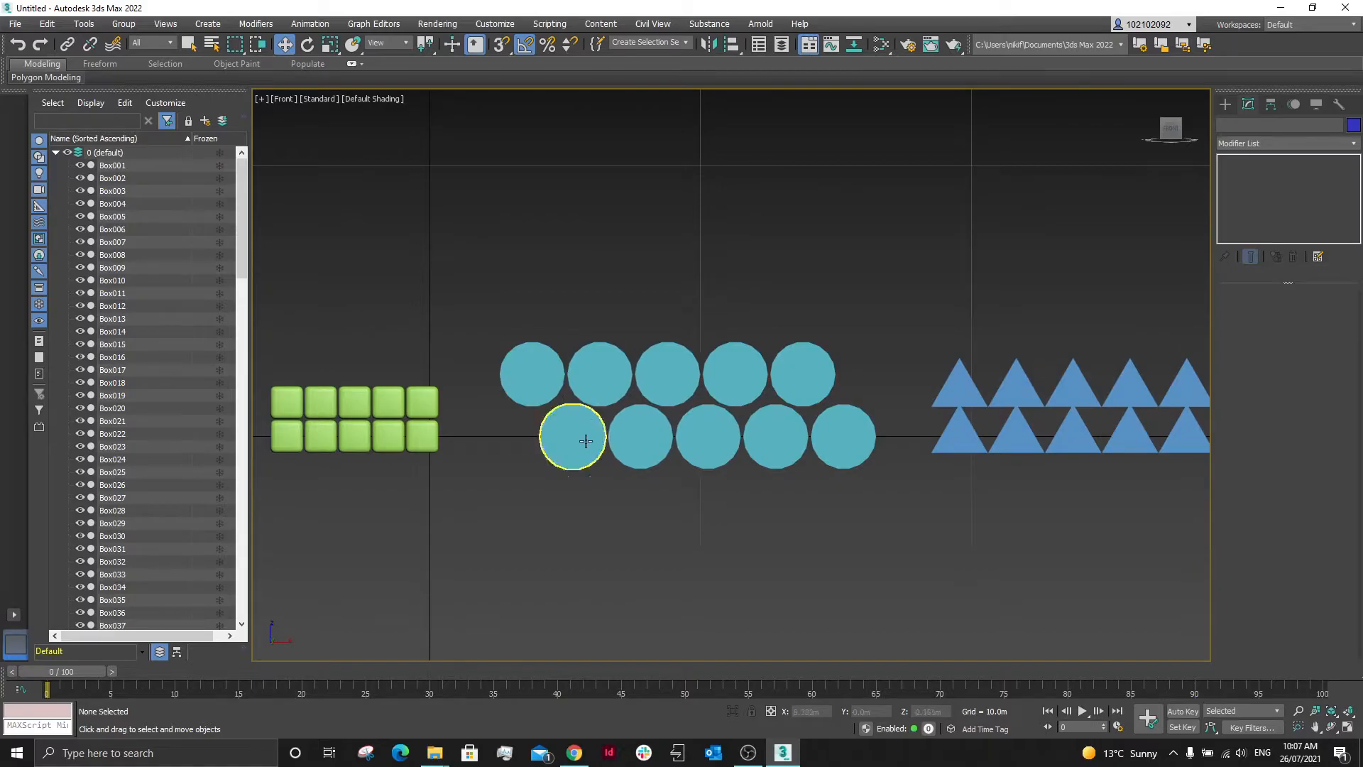
scroll(703, 404, down, 4)
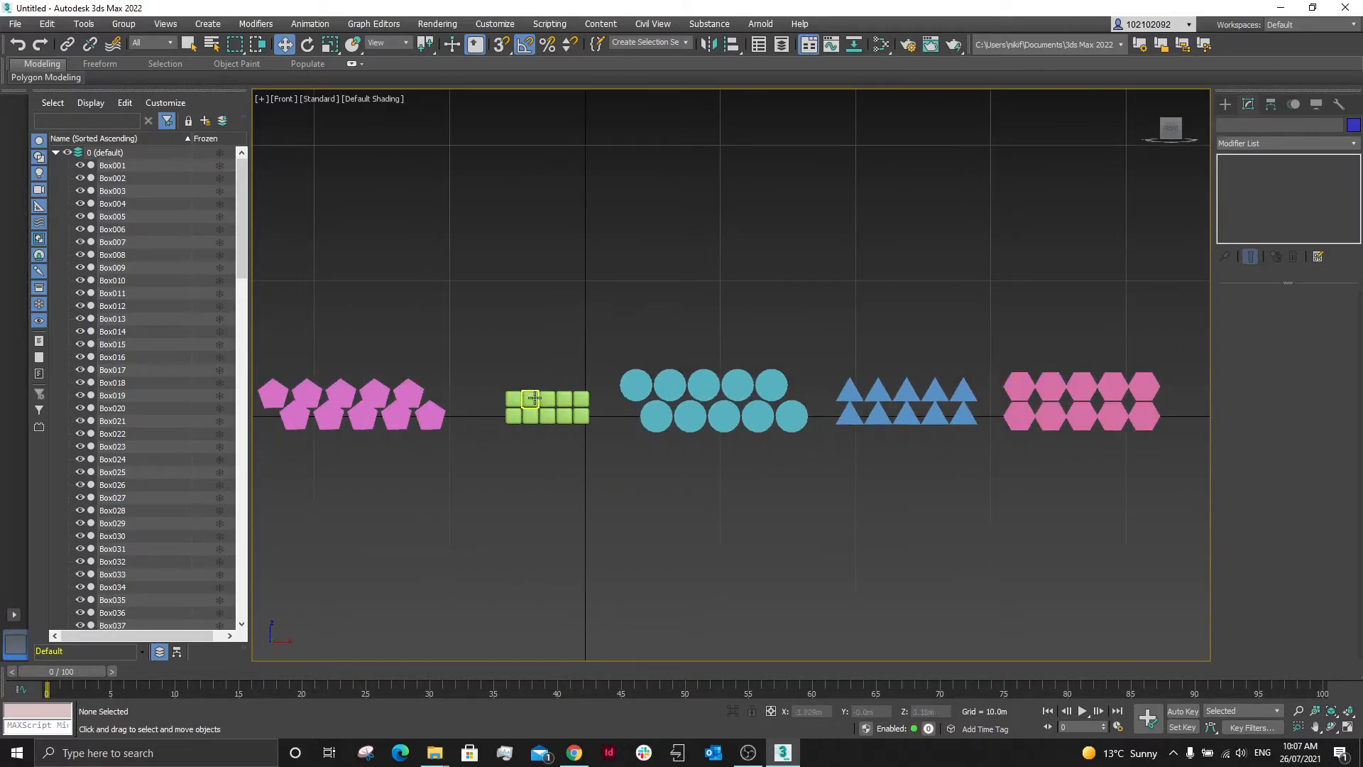
scroll(518, 412, up, 7)
scroll(518, 412, up, 2)
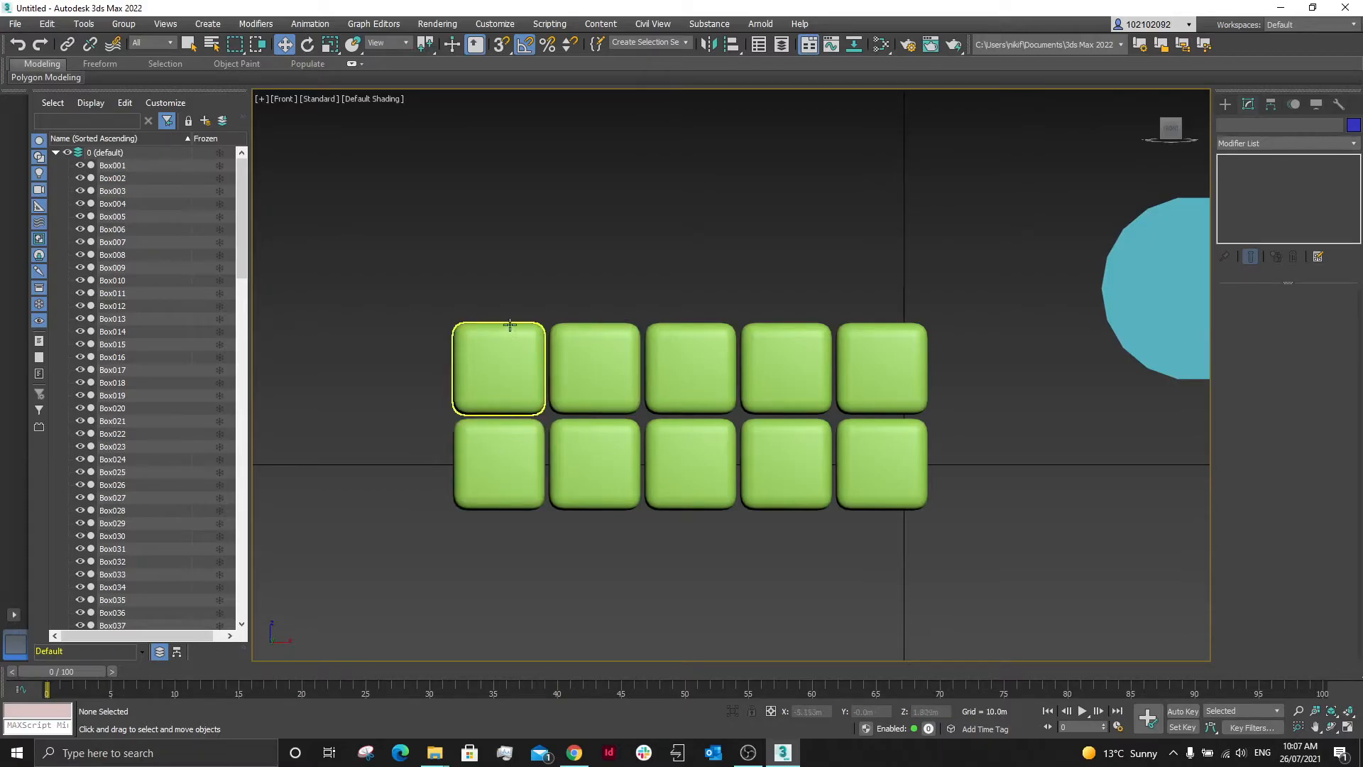
- Examine how the plain green boxes and the magenta pentagons stack in the Front view
scroll(703, 417, down, 8)
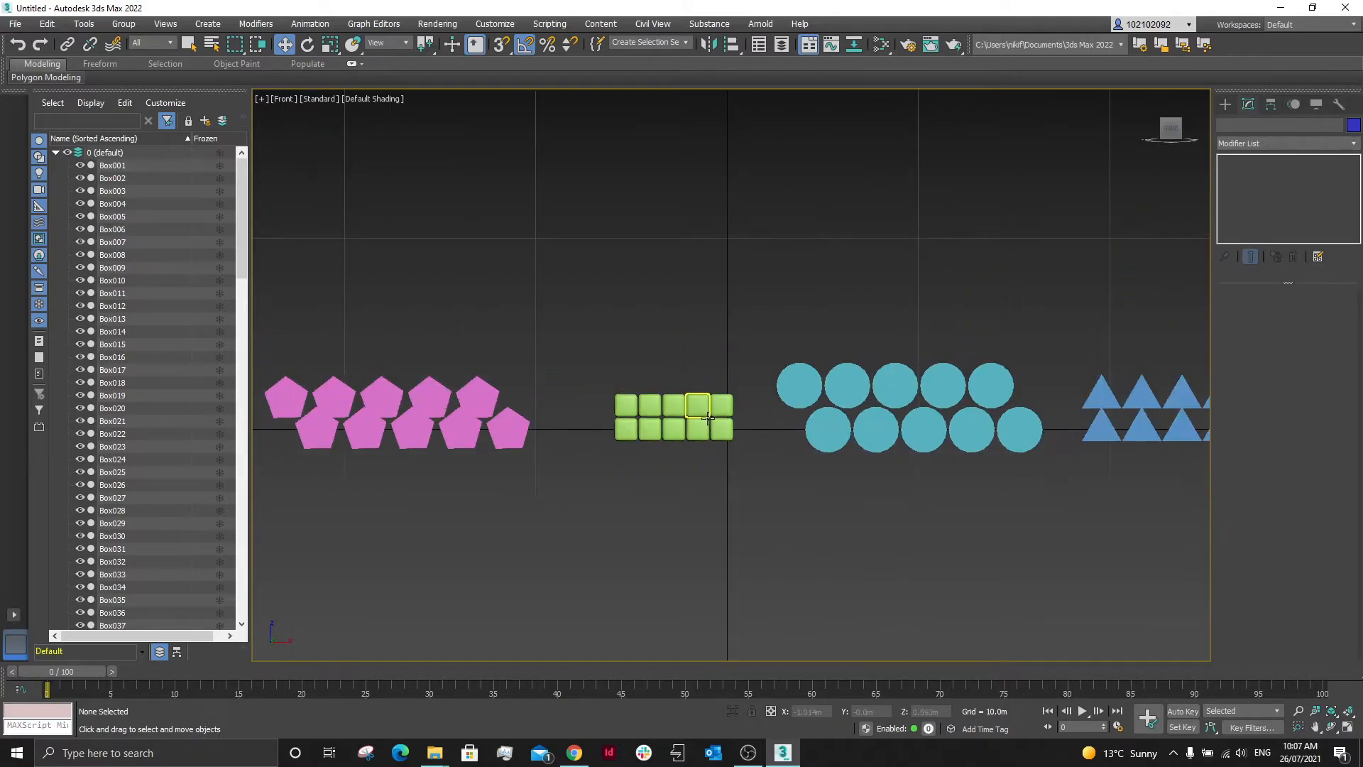
scroll(475, 416, up, 8)
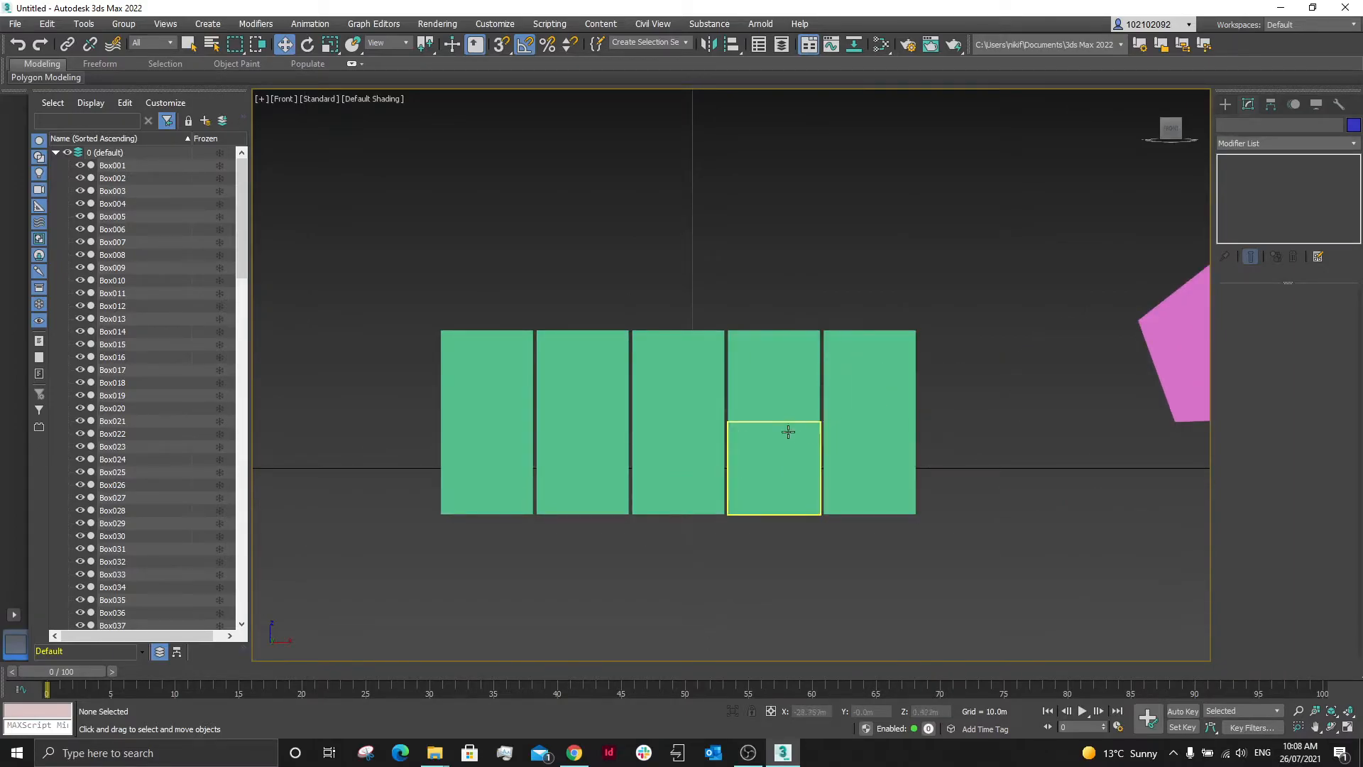
scroll(612, 396, down, 4)
scroll(532, 462, down, 4)
scroll(800, 436, up, 4)
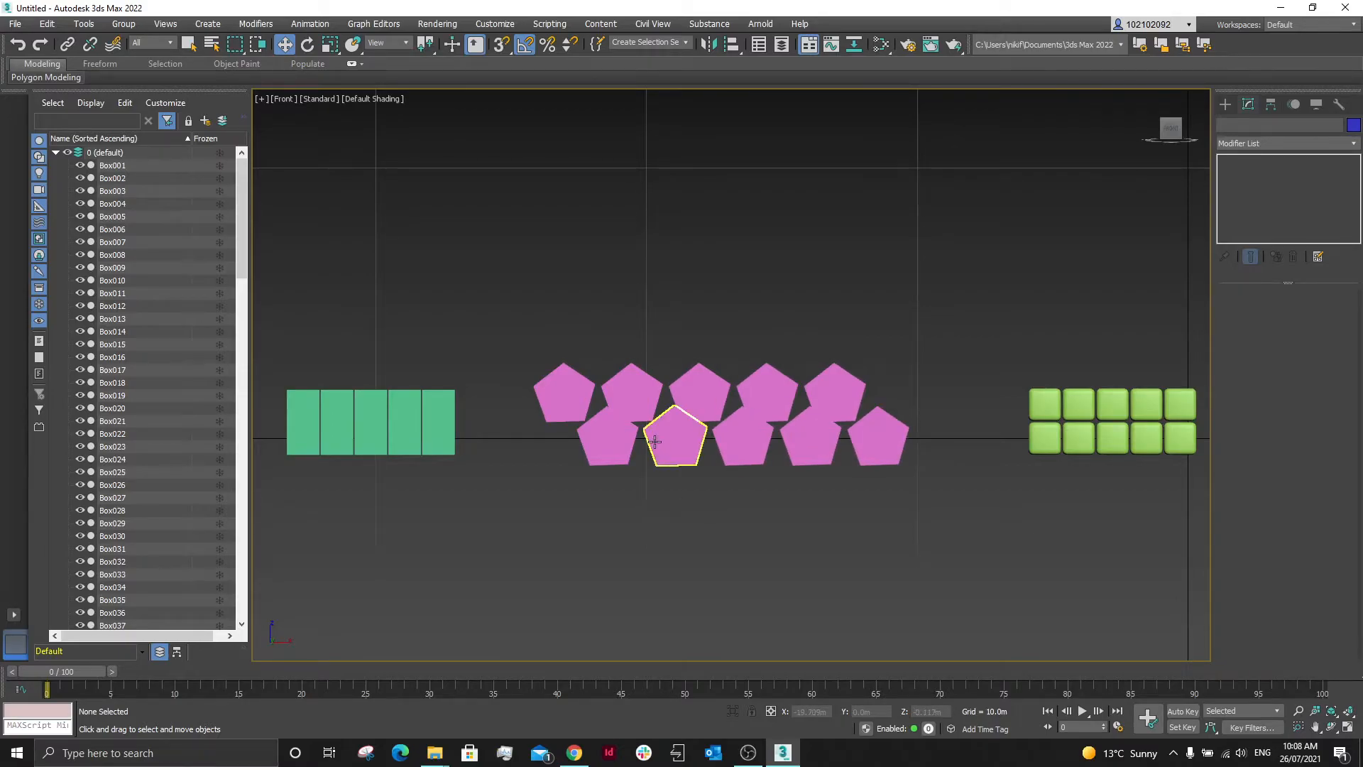
scroll(646, 438, up, 2)
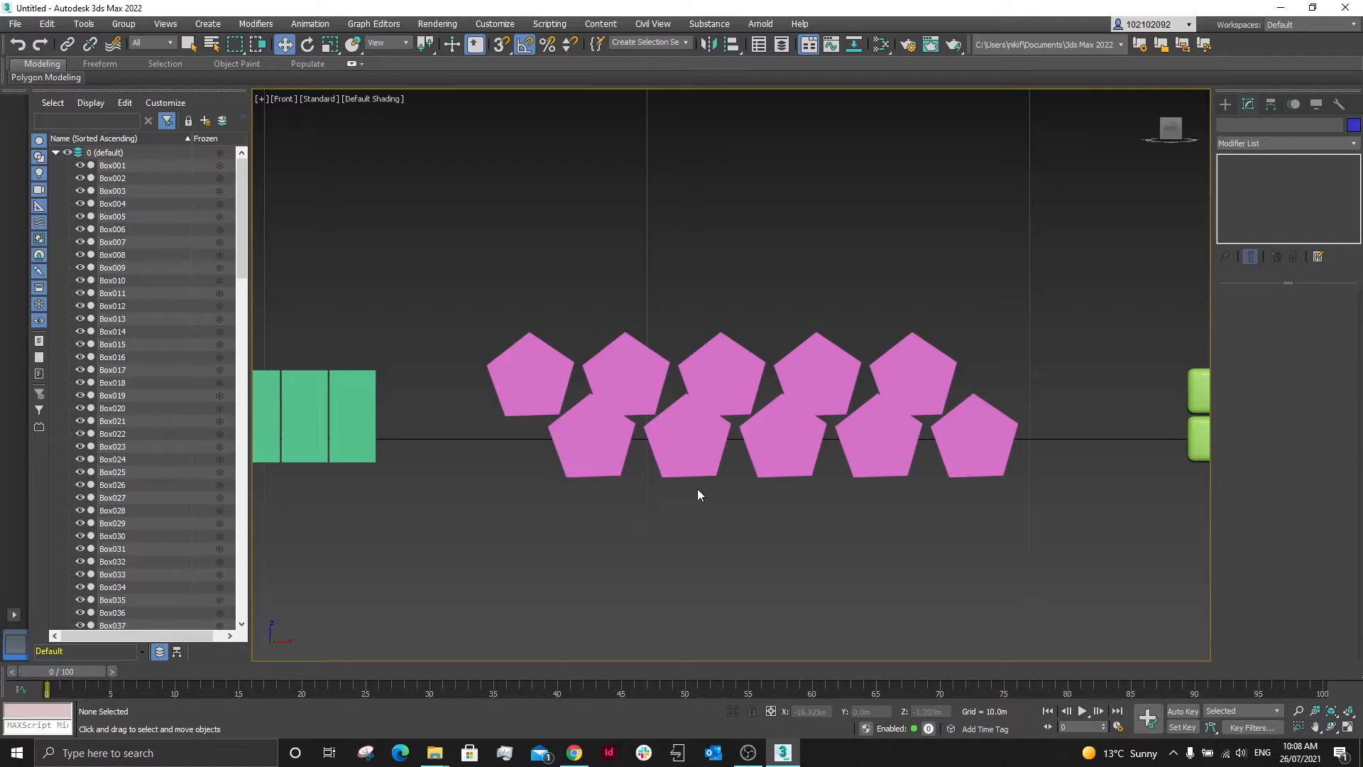
- Select the magenta pentagon array, followed by the teal cylinder array, in the Front view
scroll(650, 411, down, 5)
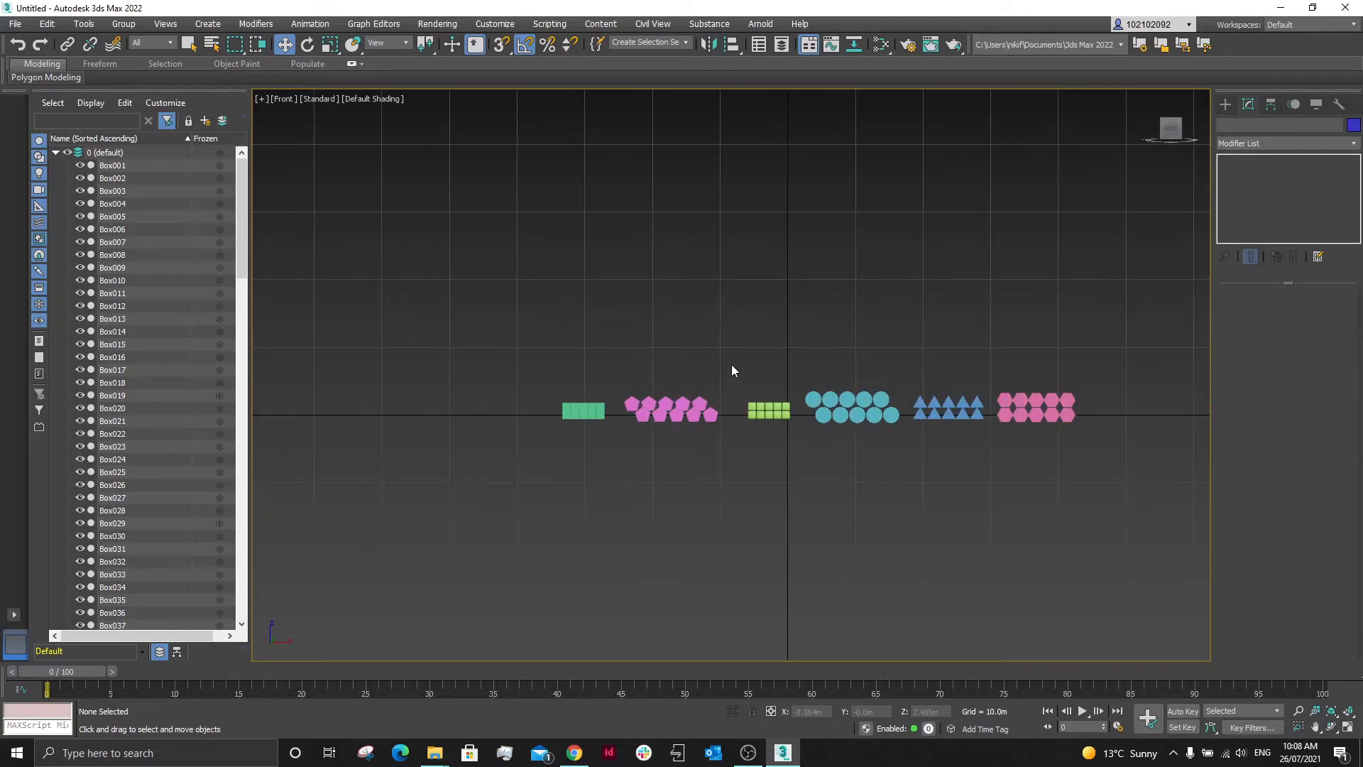
drag(656, 436, 621, 451)
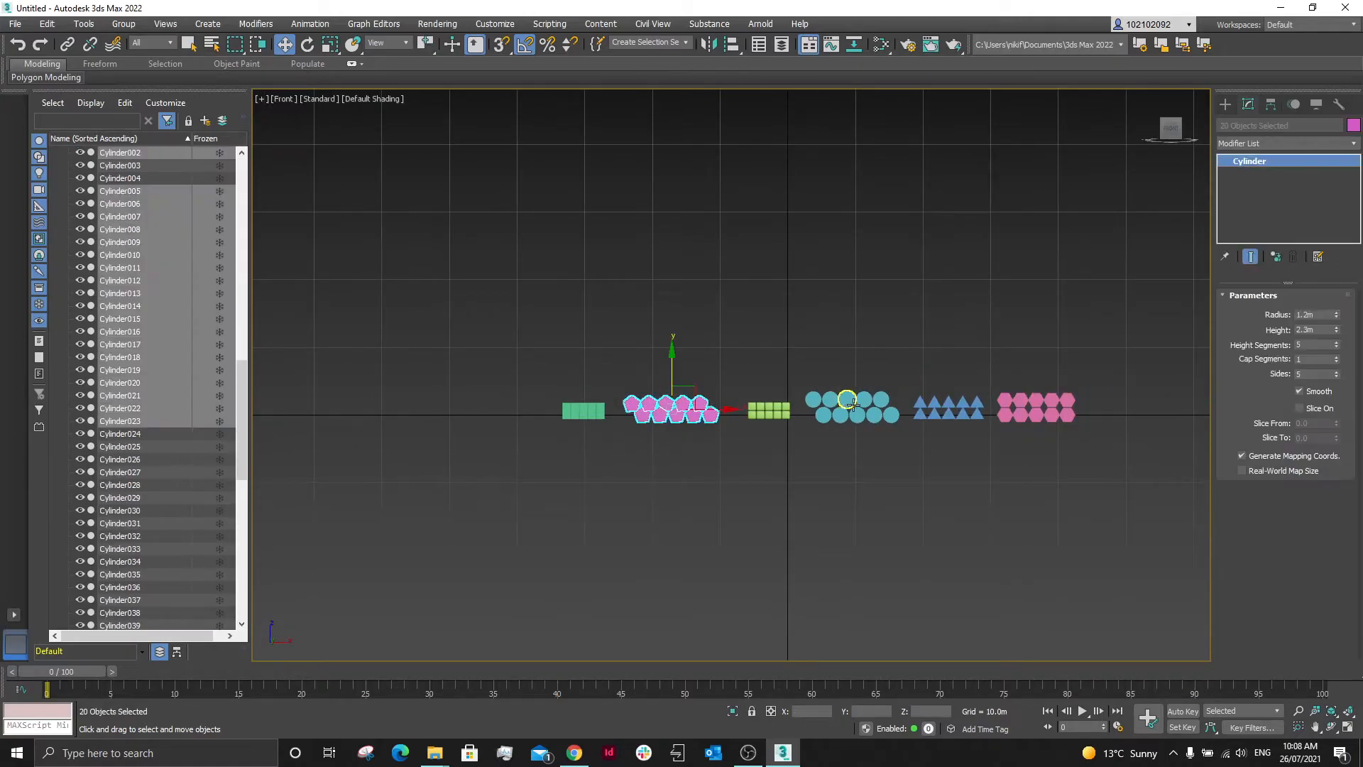
drag(798, 445, 806, 449)
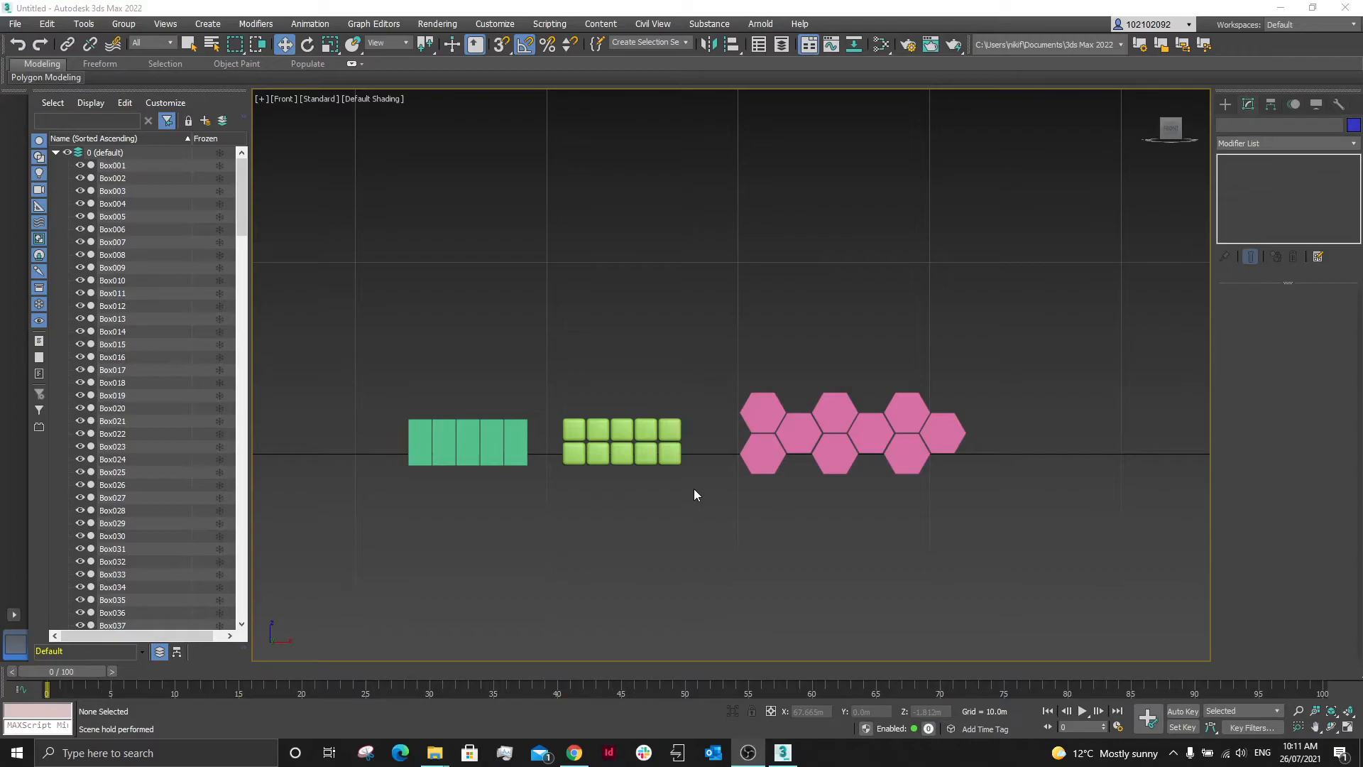
- Move the upper layer of the copied green box array up by about 0.05 m to leave a gap between layers
drag(512, 401, 415, 430)
scroll(467, 441, up, 5)
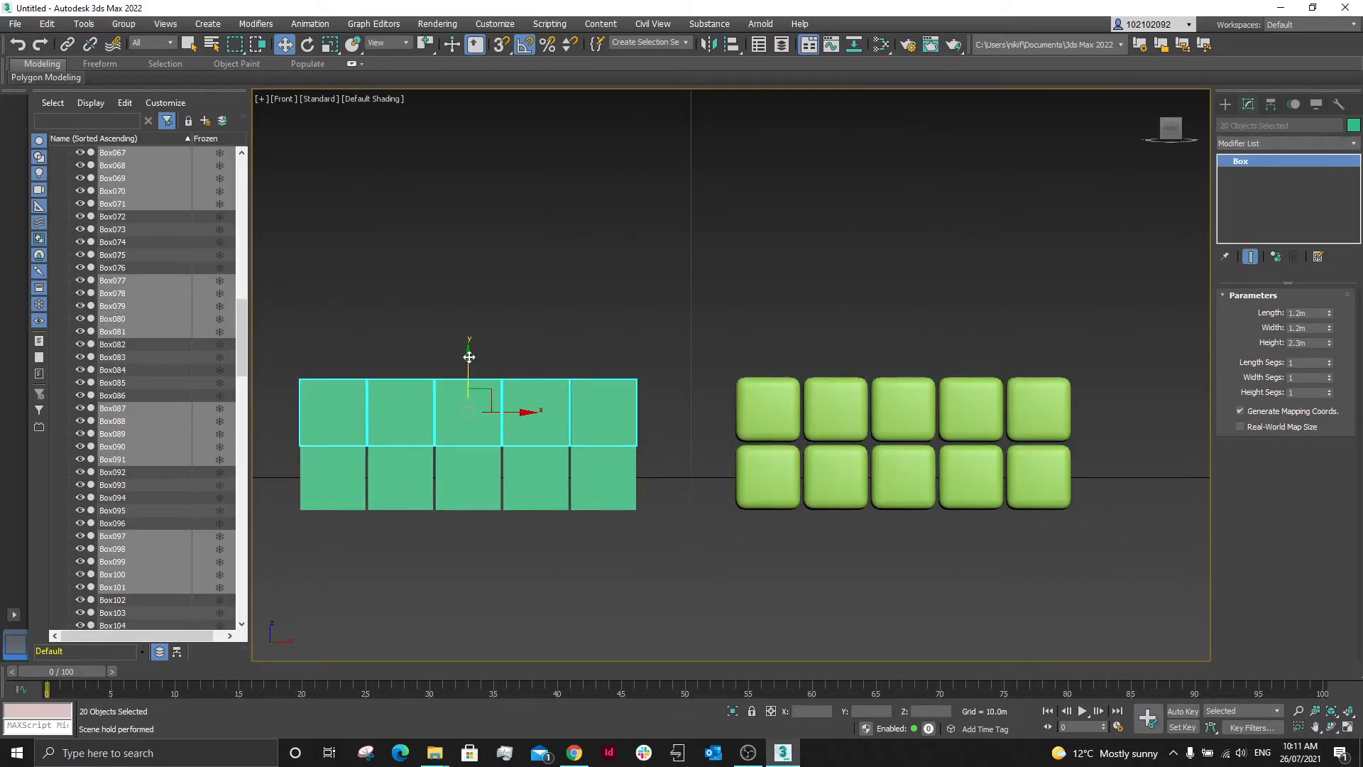
drag(469, 357, 467, 354)
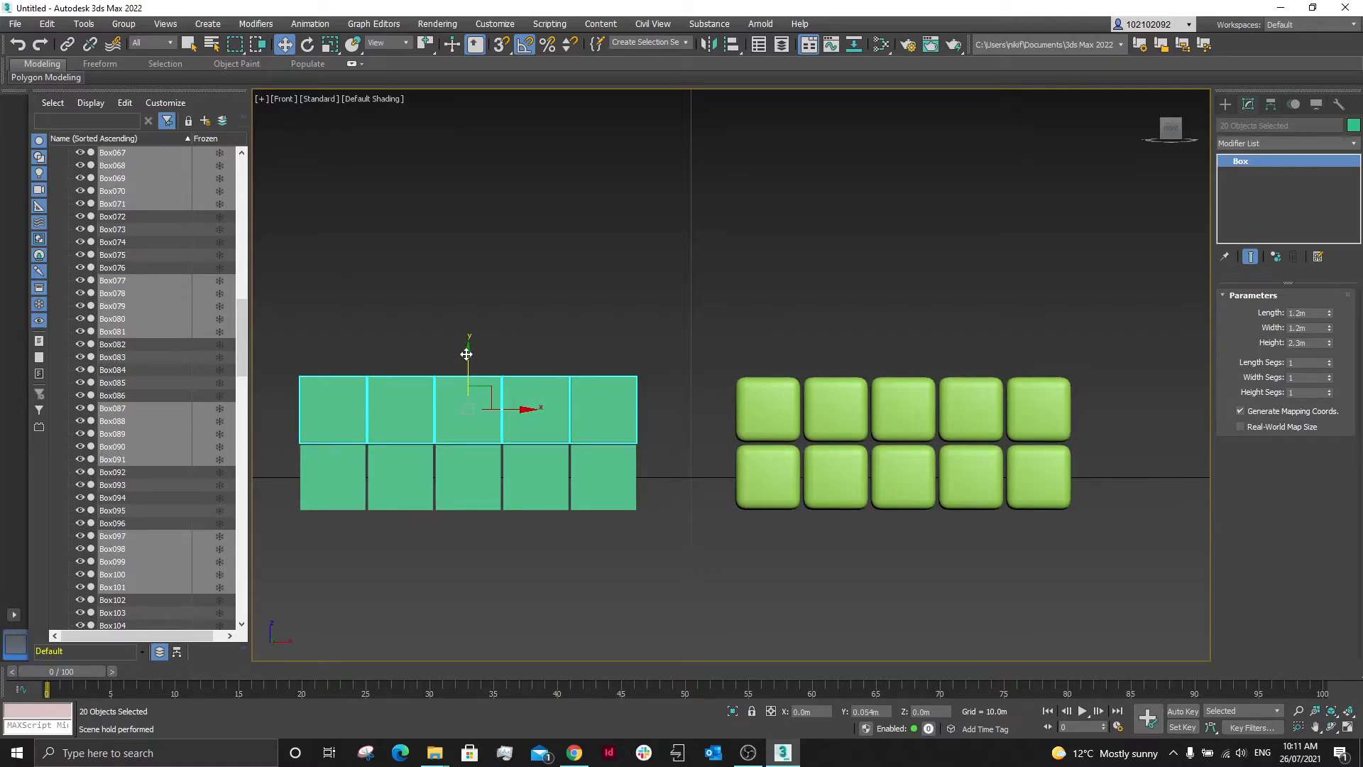
click(567, 309)
scroll(415, 354, down, 6)
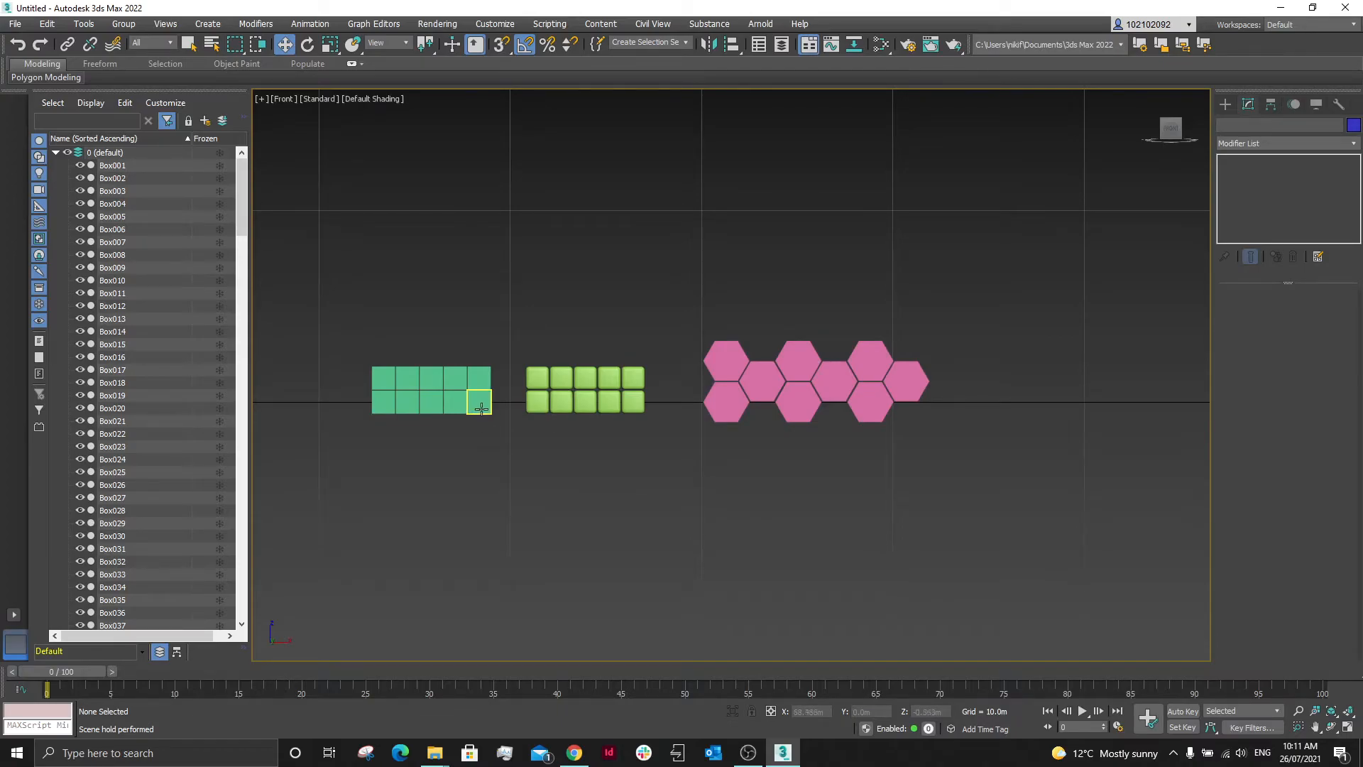
- Compare the gaps and packing of the green box, lime chamfered box and pink hexagon arrays in the Front view
scroll(483, 409, up, 5)
scroll(632, 490, down, 5)
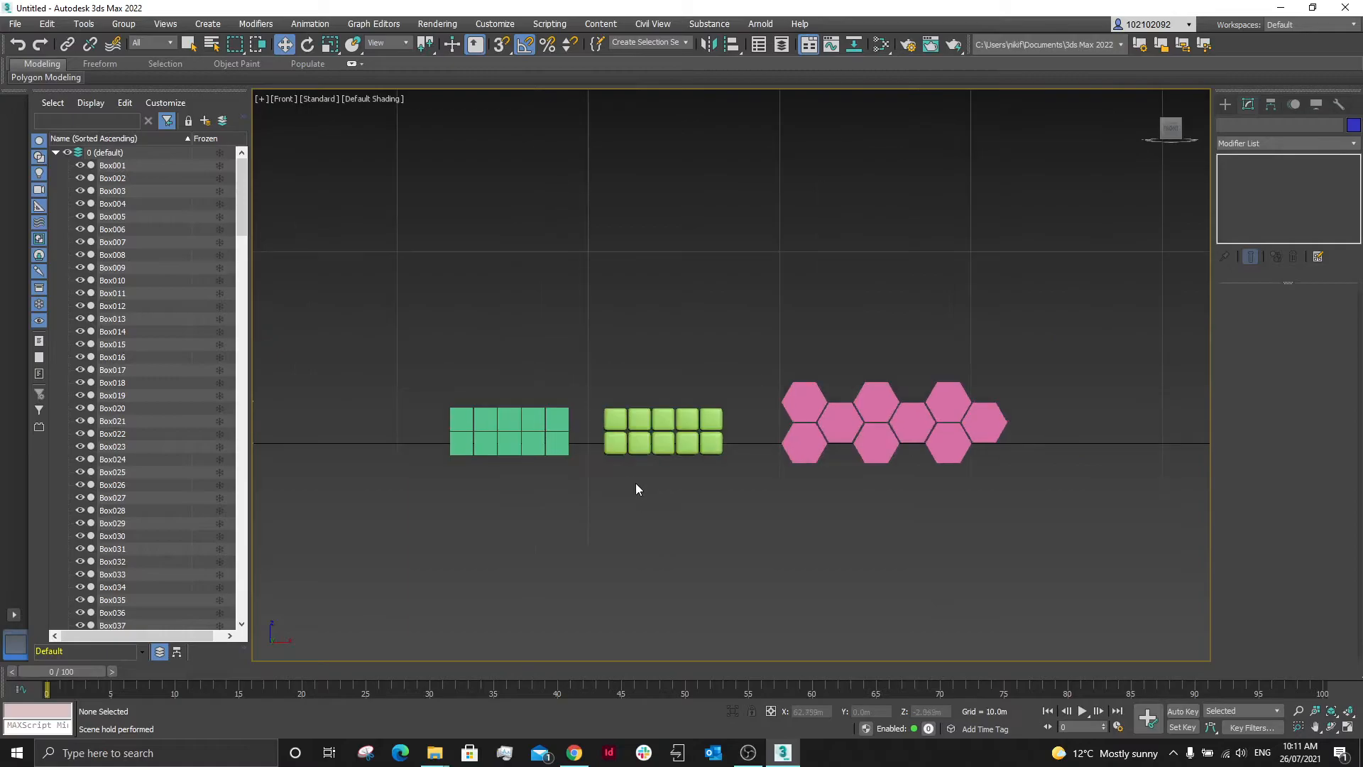
scroll(539, 454, up, 7)
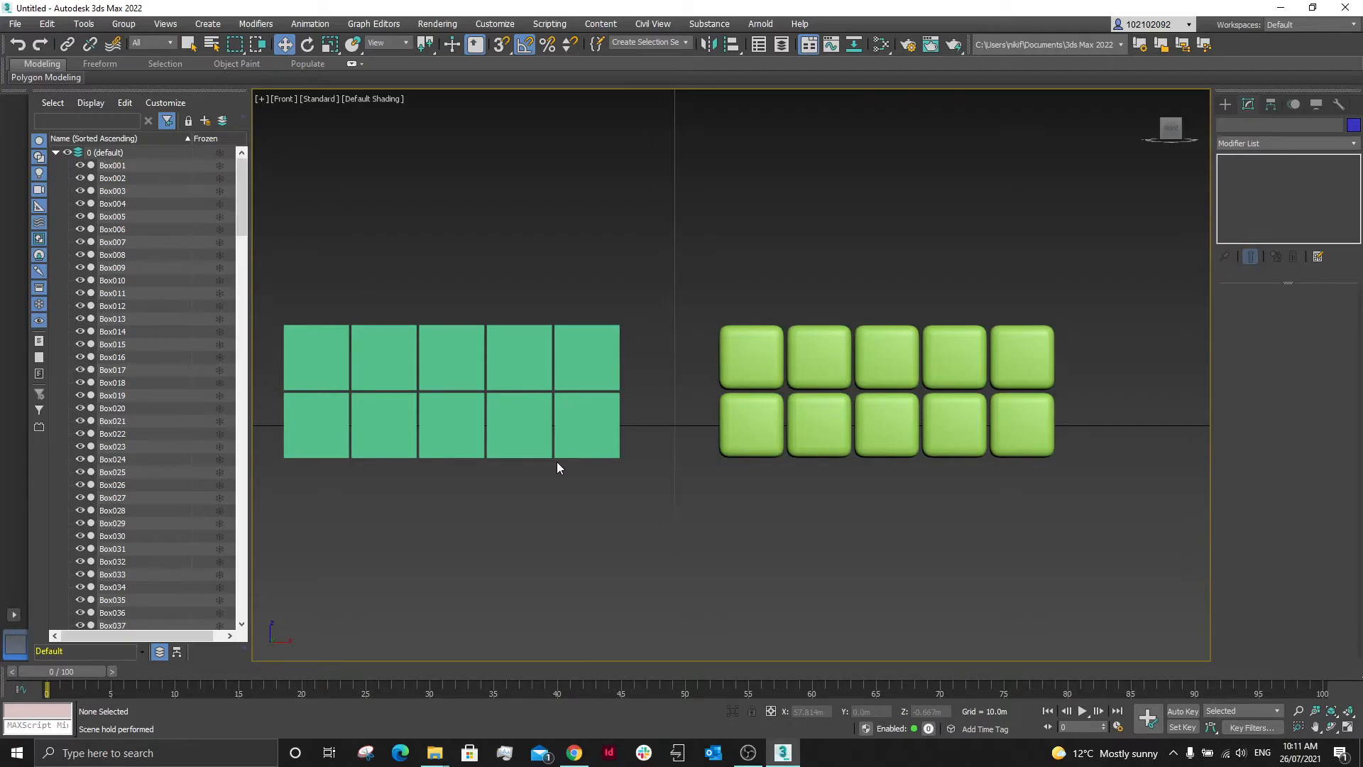
scroll(620, 371, down, 3)
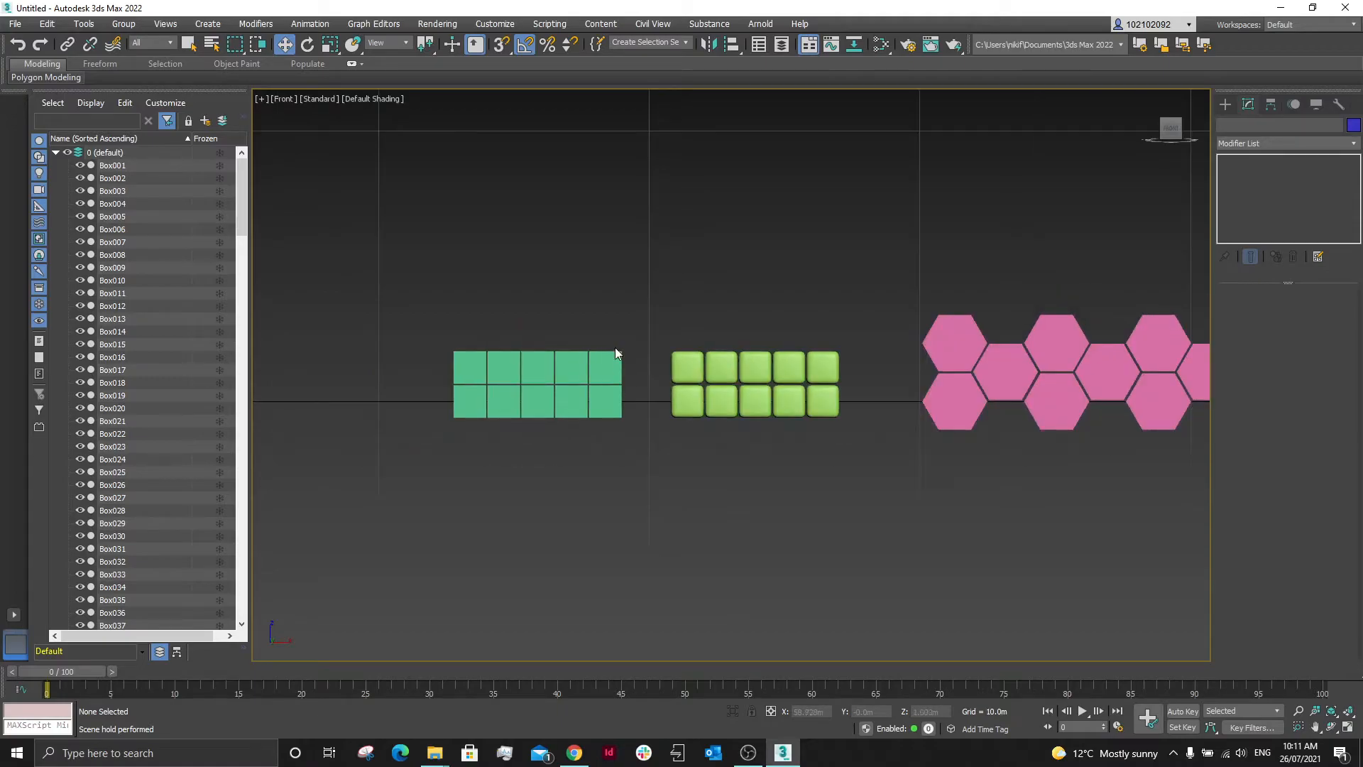
scroll(814, 397, up, 2)
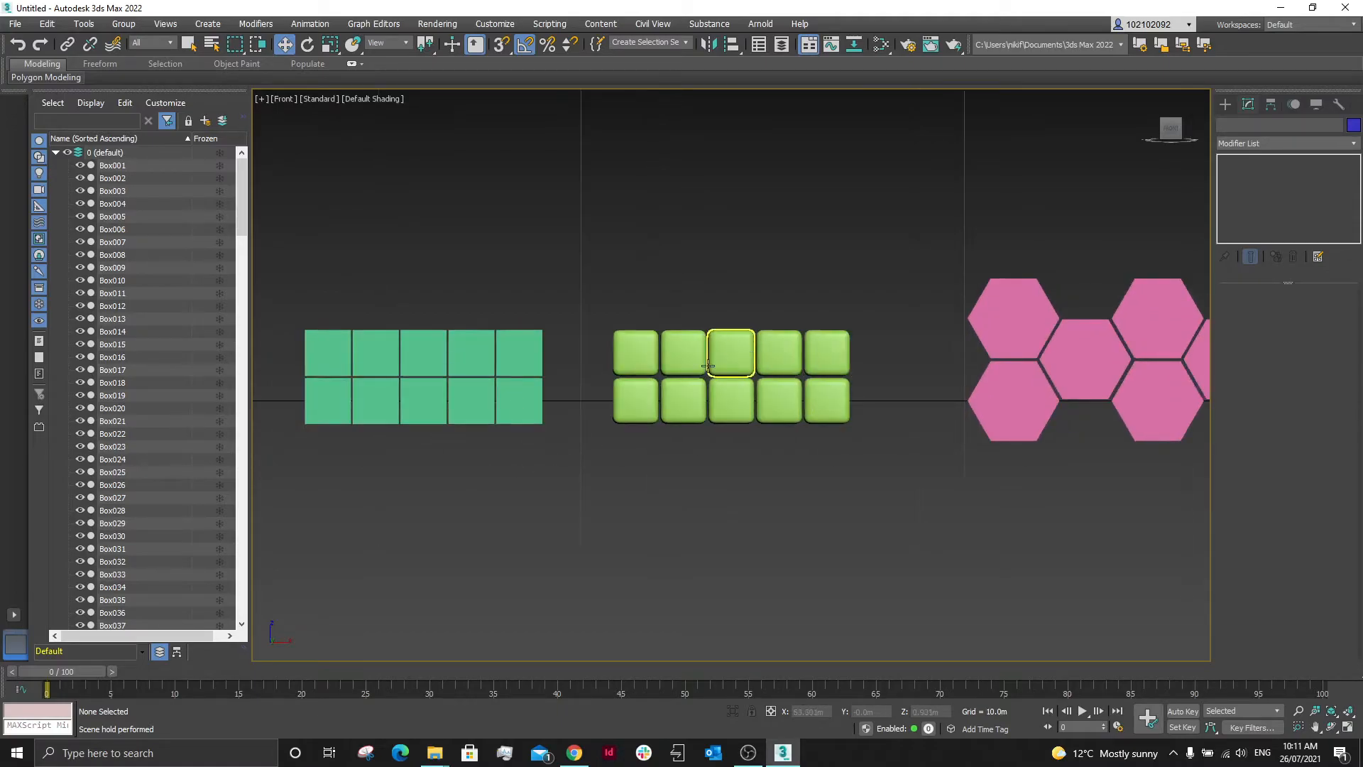
scroll(554, 430, down, 4)
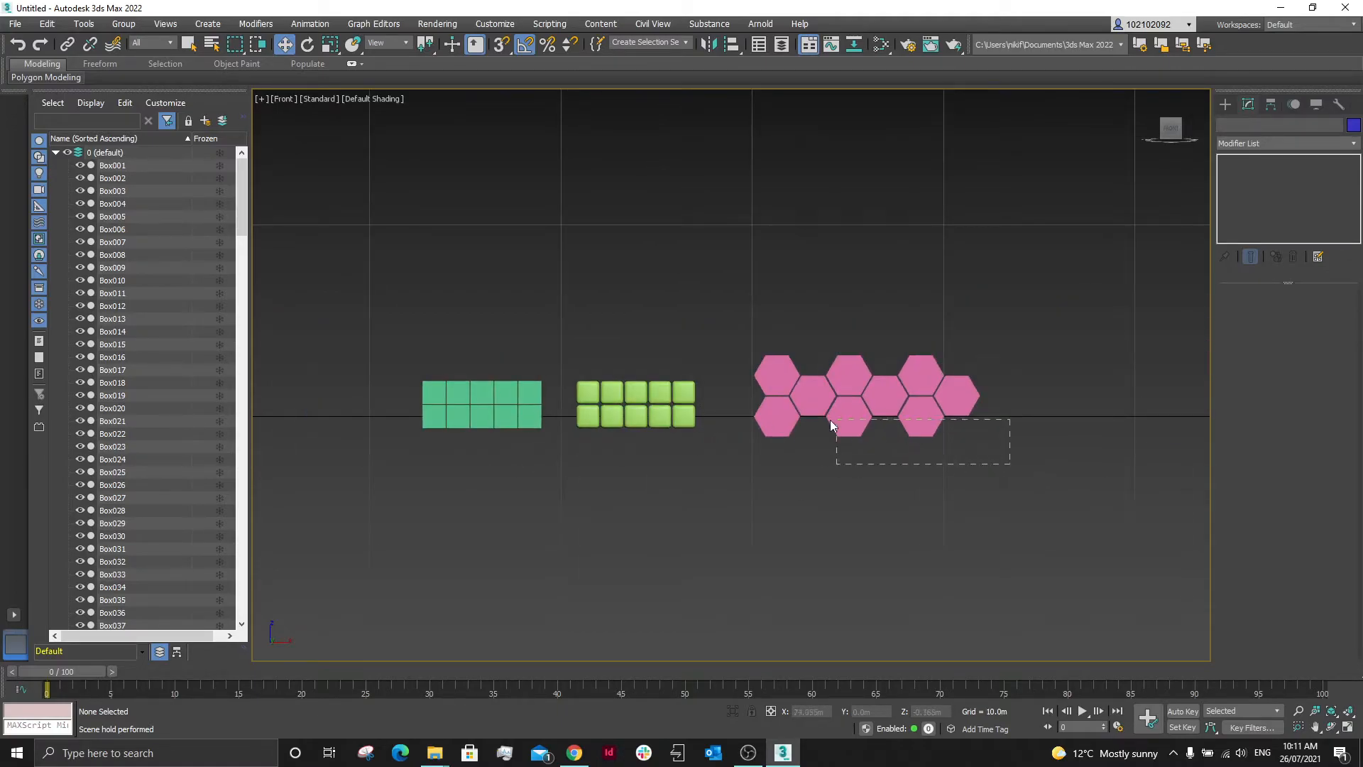
drag(745, 349, 745, 350)
click(815, 450)
scroll(830, 426, up, 3)
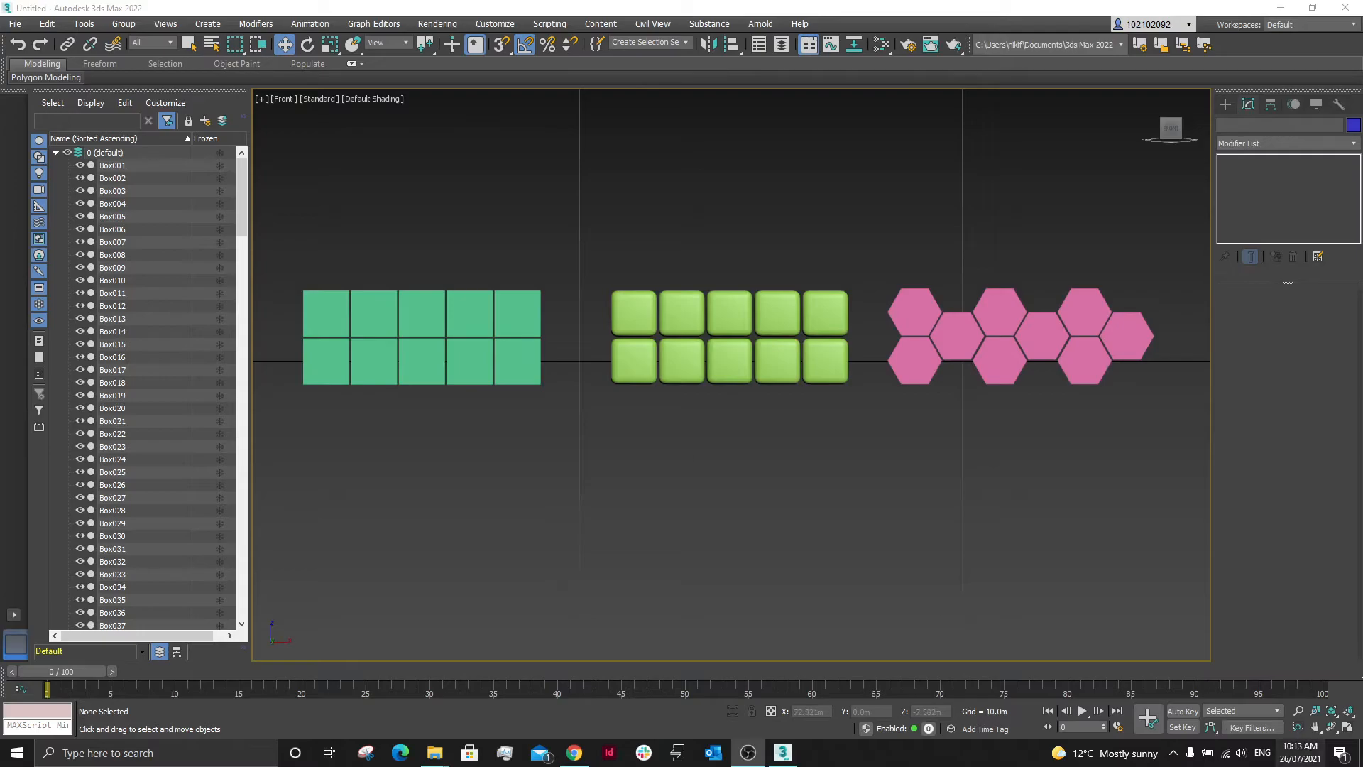
- Restore the four-viewport layout and bring the arrays into closer view in the Left viewport
click(1349, 727)
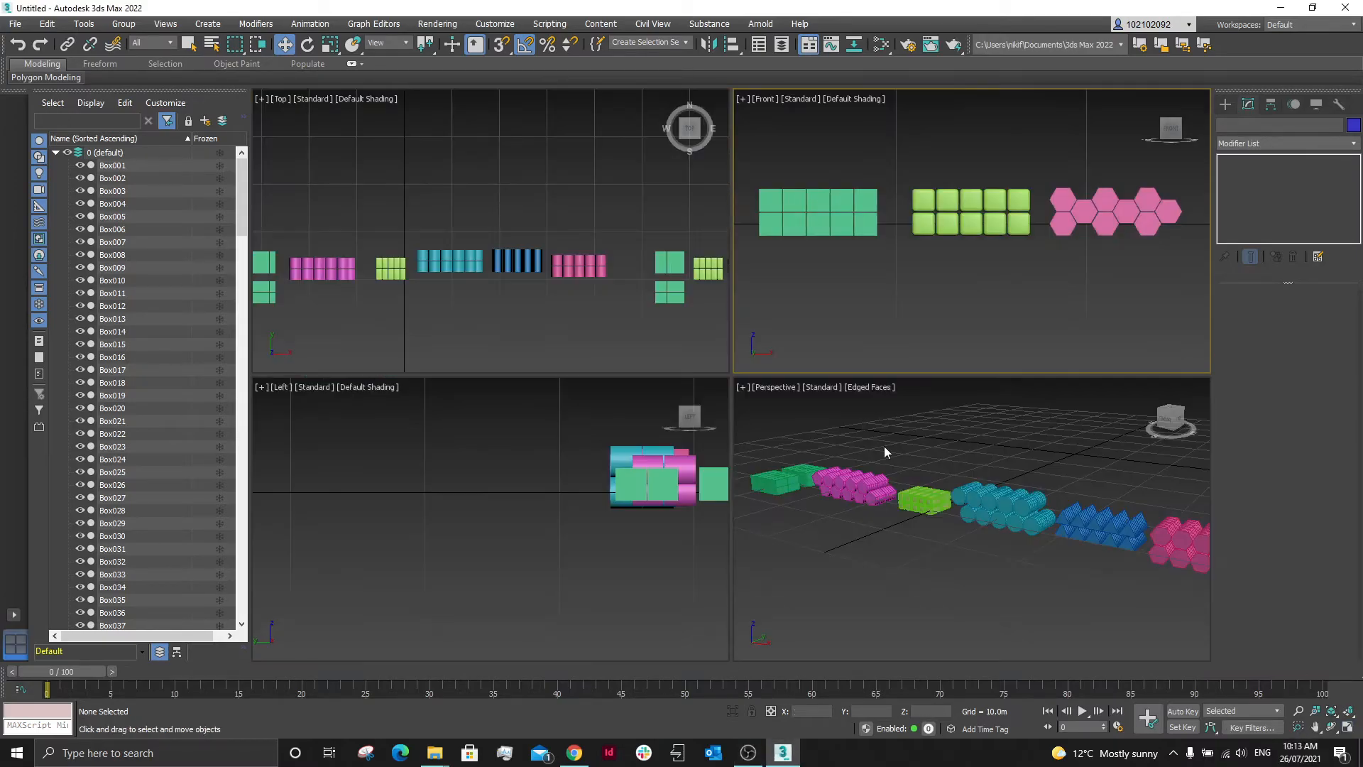
scroll(503, 485, down, 1)
scroll(648, 502, up, 2)
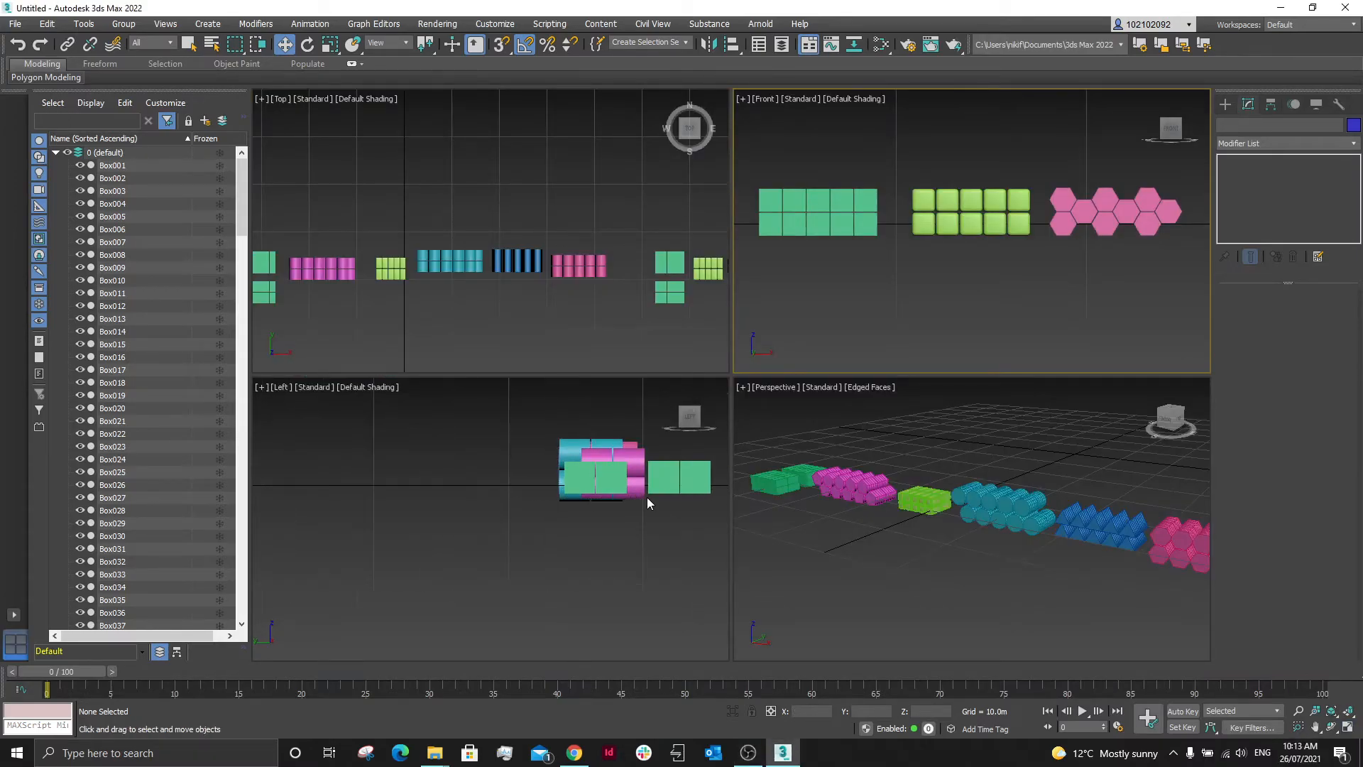
- Clone the green box, lime chamfered box and pink hexagon arrays upward in the Front view as one set of instances above the originals
scroll(441, 501, down, 1)
scroll(904, 293, down, 2)
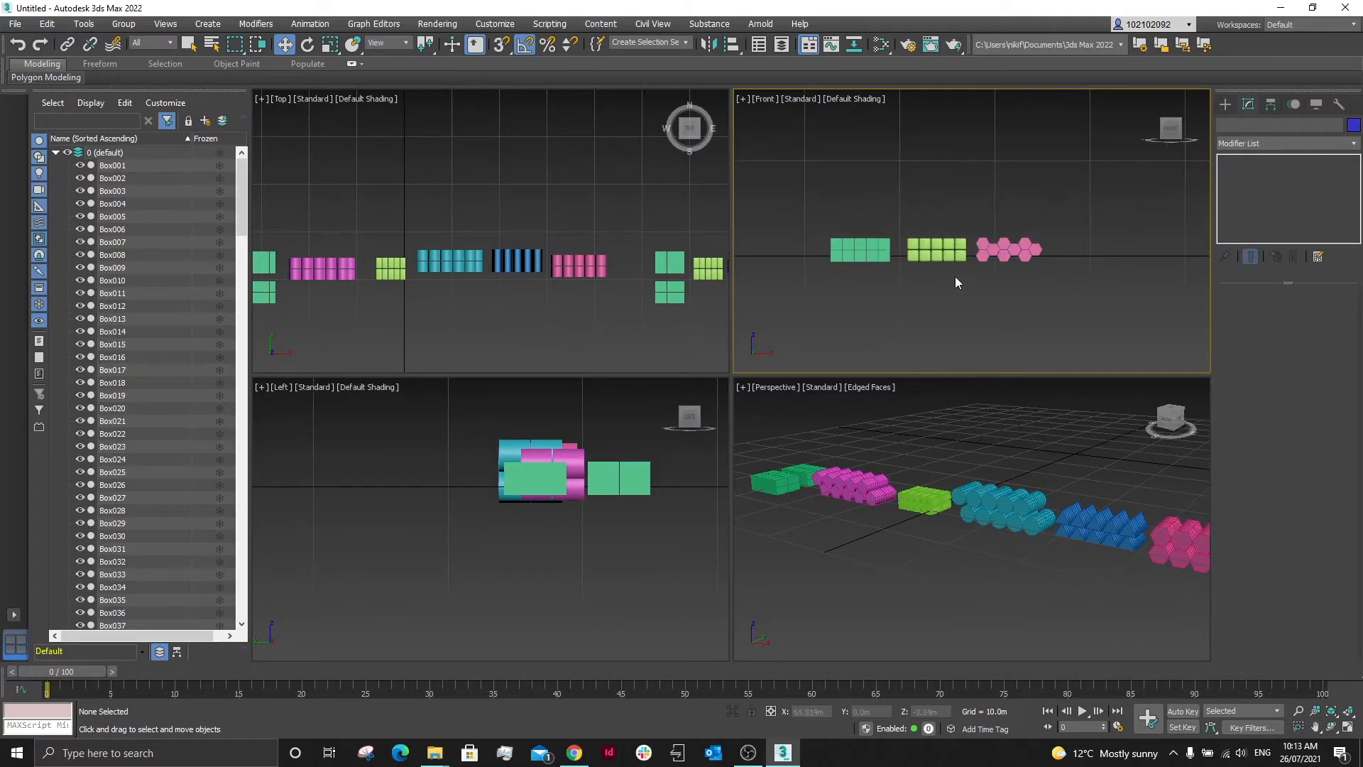
drag(1072, 200, 783, 312)
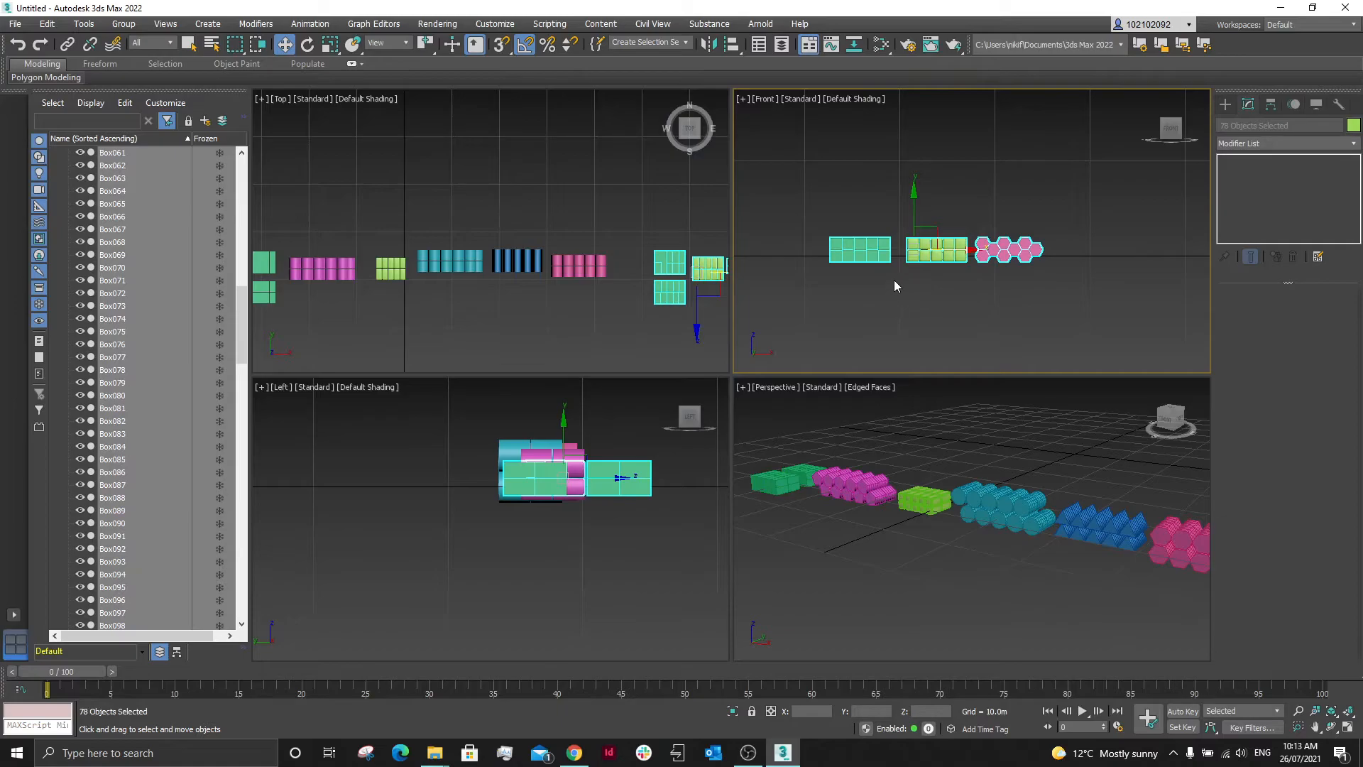
scroll(891, 281, down, 1)
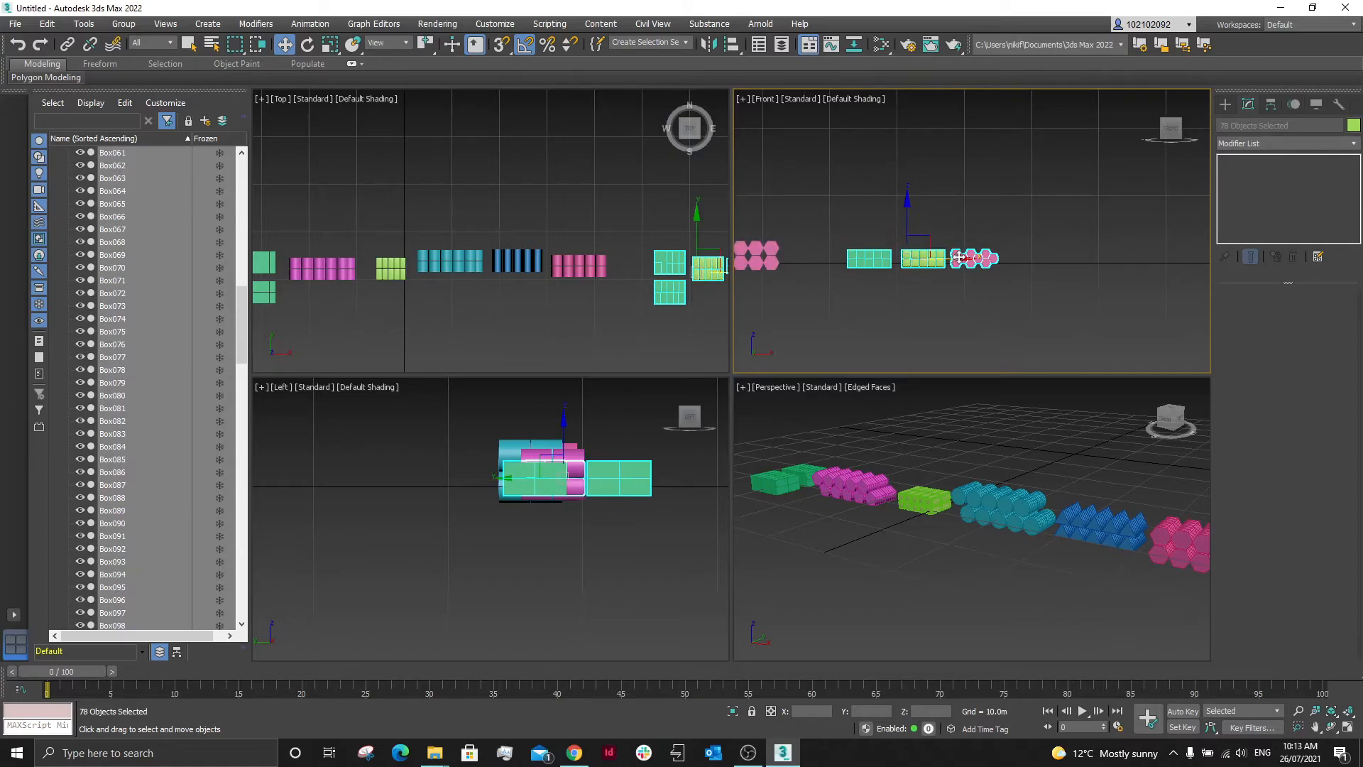
scroll(959, 258, up, 4)
scroll(896, 261, down, 2)
mouse_move(831, 263)
mouse_down()
mouse_move(1182, 273)
mouse_move(968, 257)
mouse_move(1062, 305)
mouse_move(837, 253)
mouse_move(837, 216)
mouse_up()
click(739, 435)
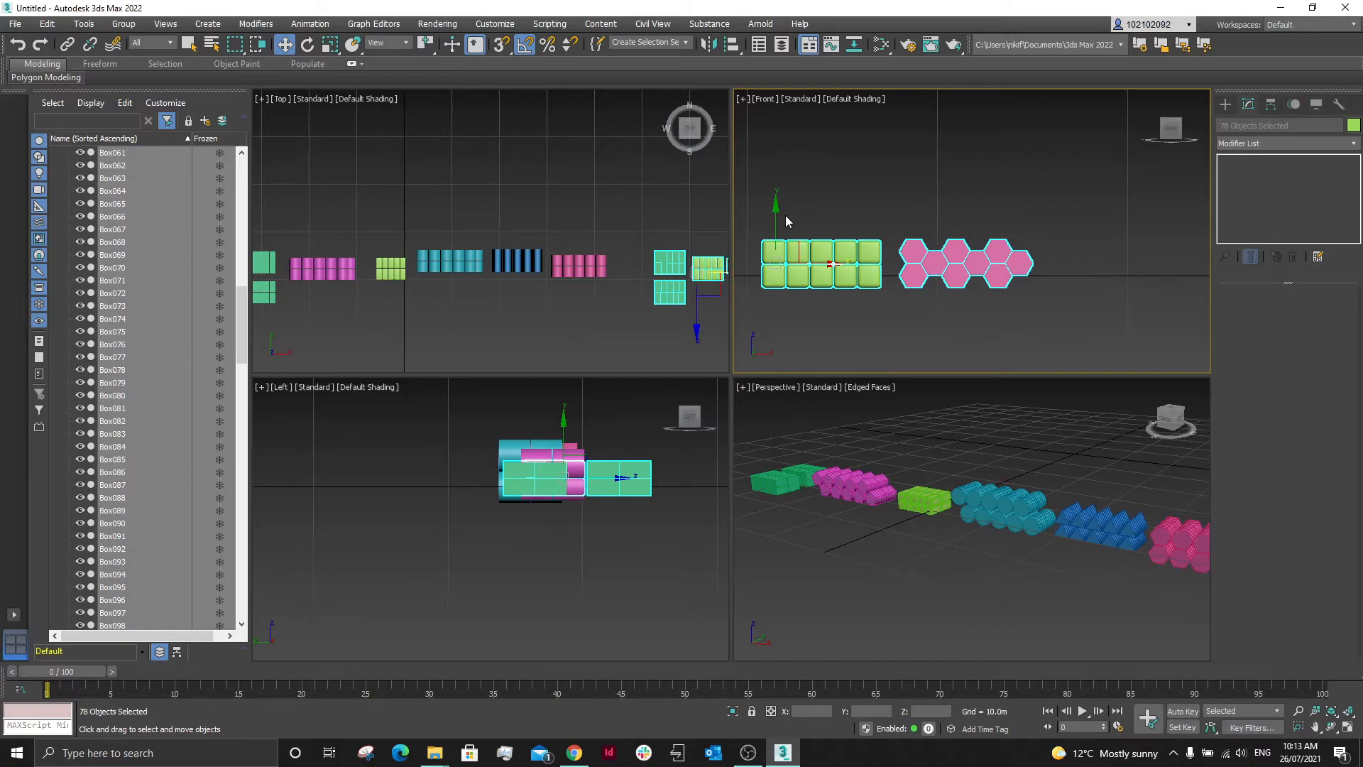
shift+drag(776, 218, 792, 160)
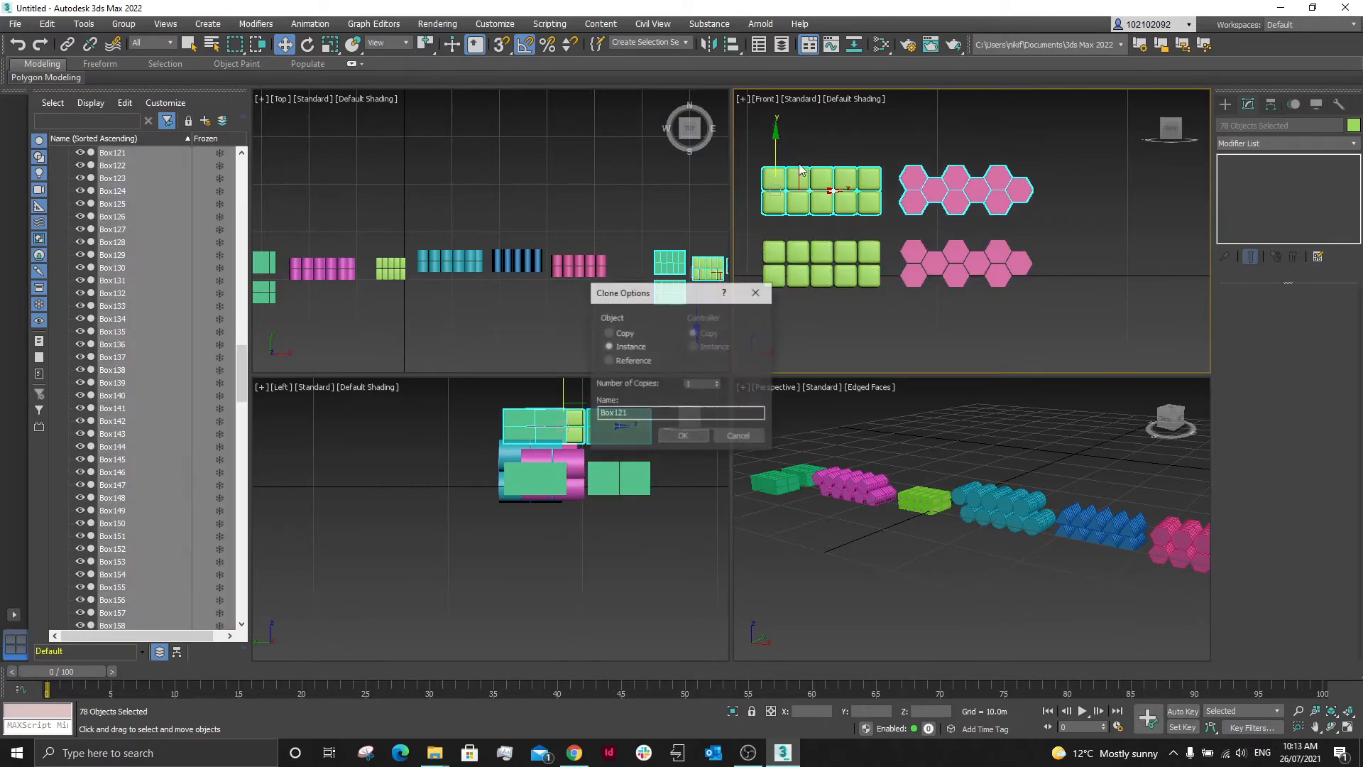
click(700, 436)
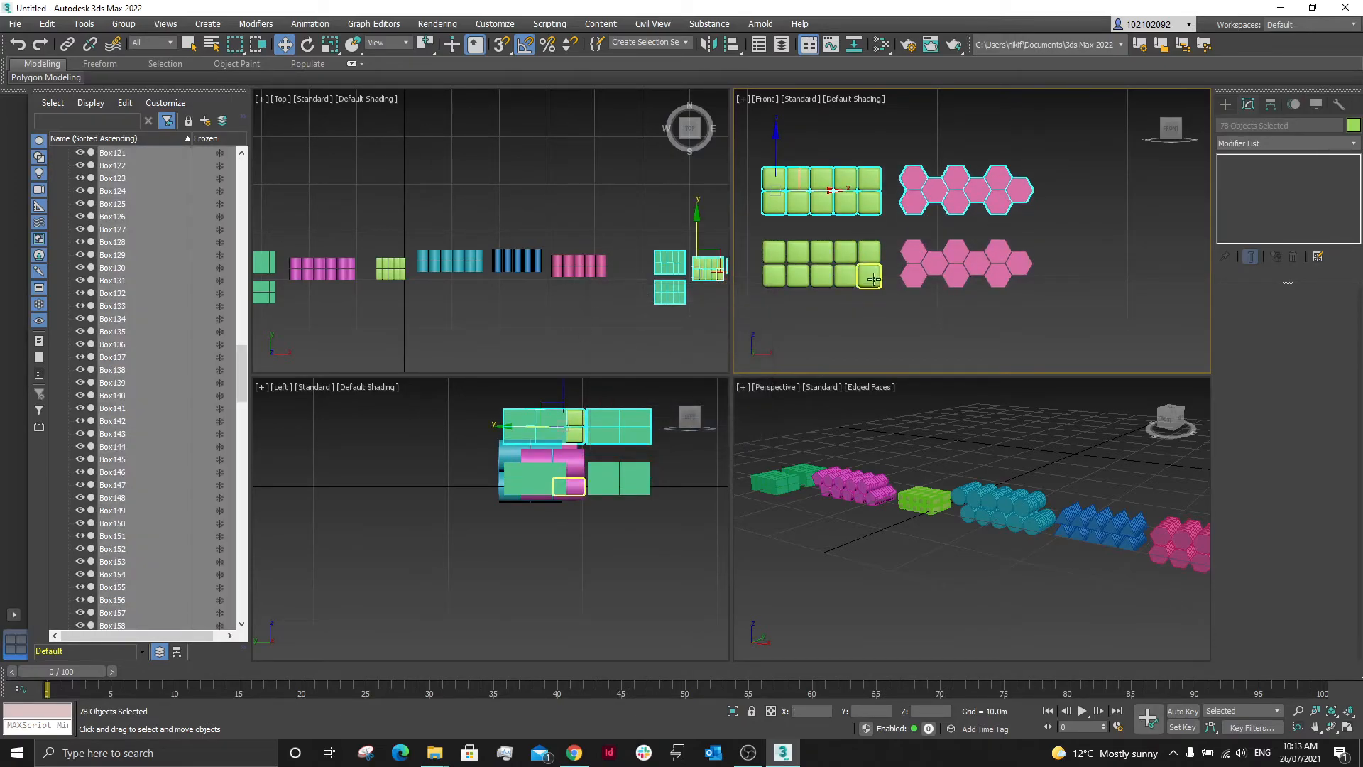
- Rotate the upper copies of the pink hexagon, lime chamfered box and green box arrays a quarter turn about the vertical axis
scroll(872, 281, down, 1)
scroll(887, 261, down, 1)
drag(991, 181, 909, 244)
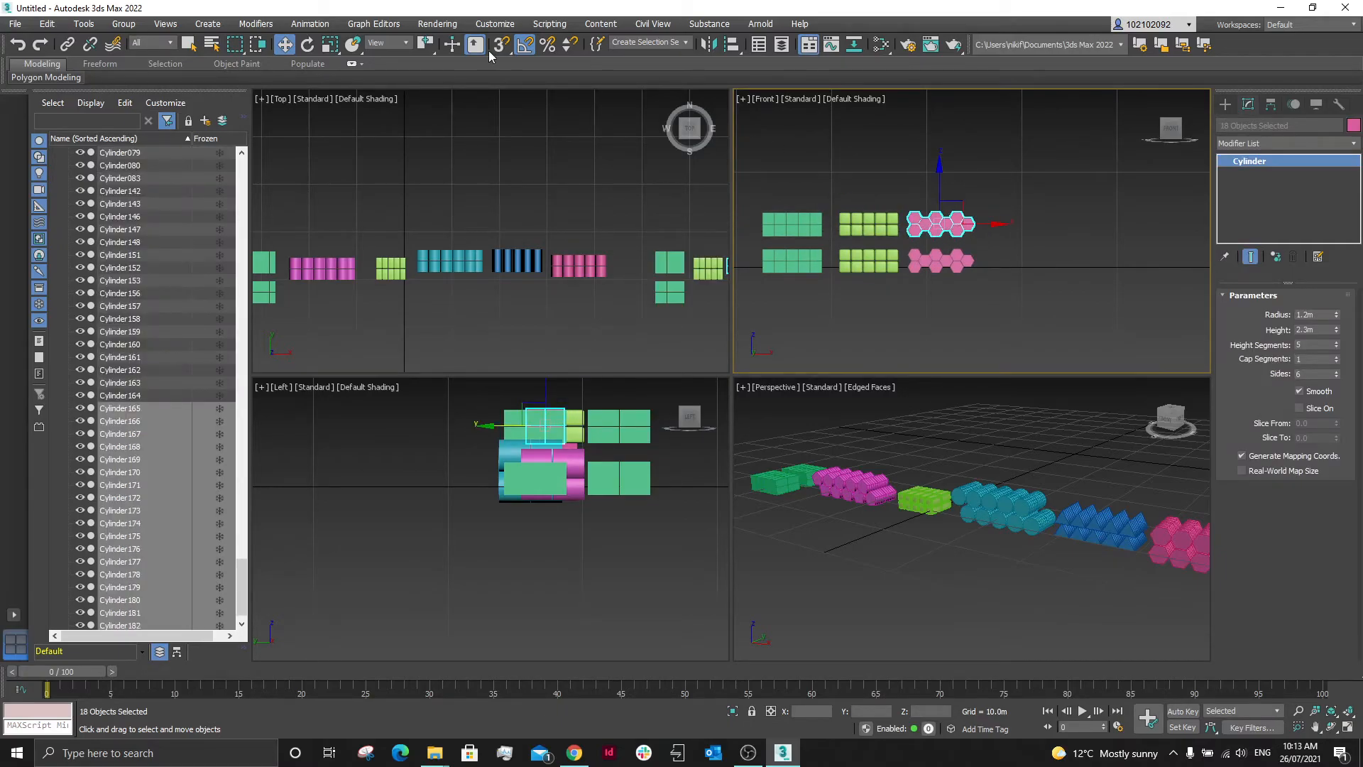
click(307, 44)
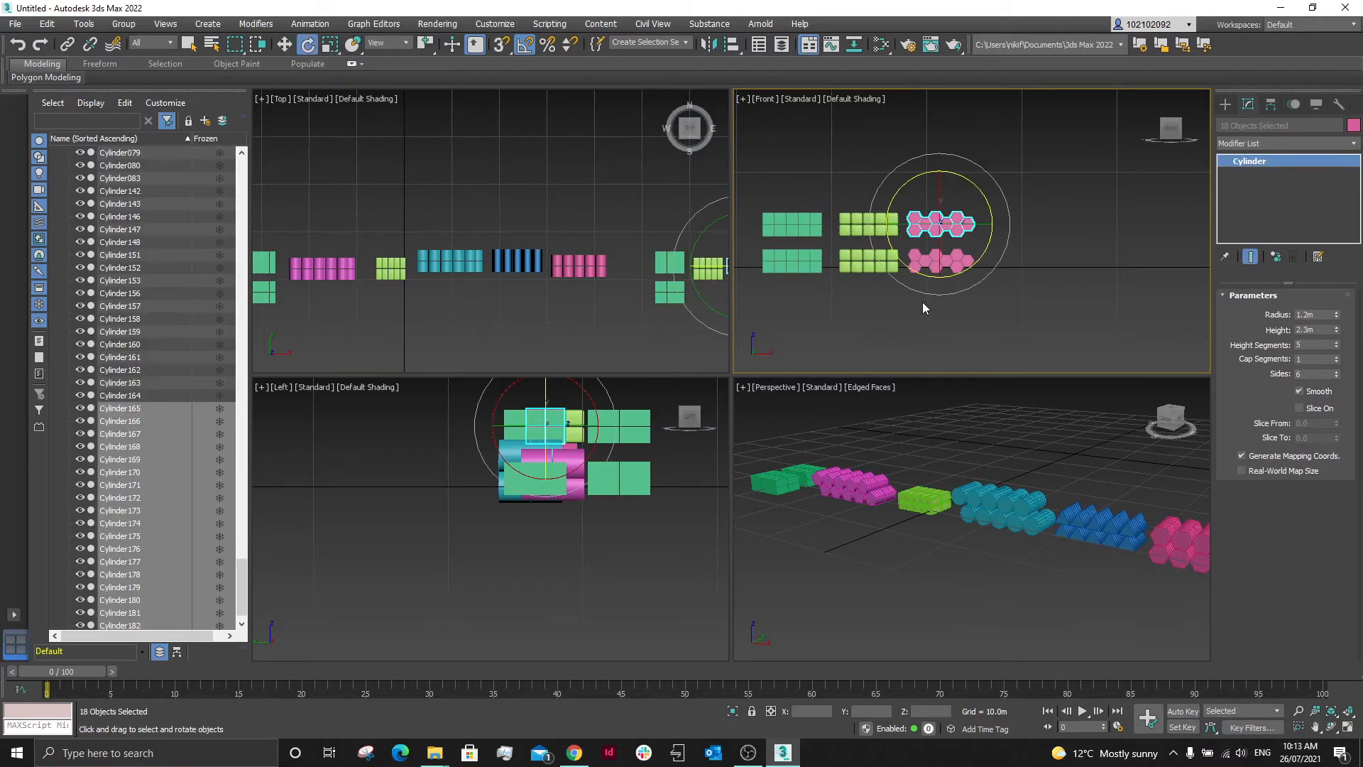
scroll(920, 477, down, 6)
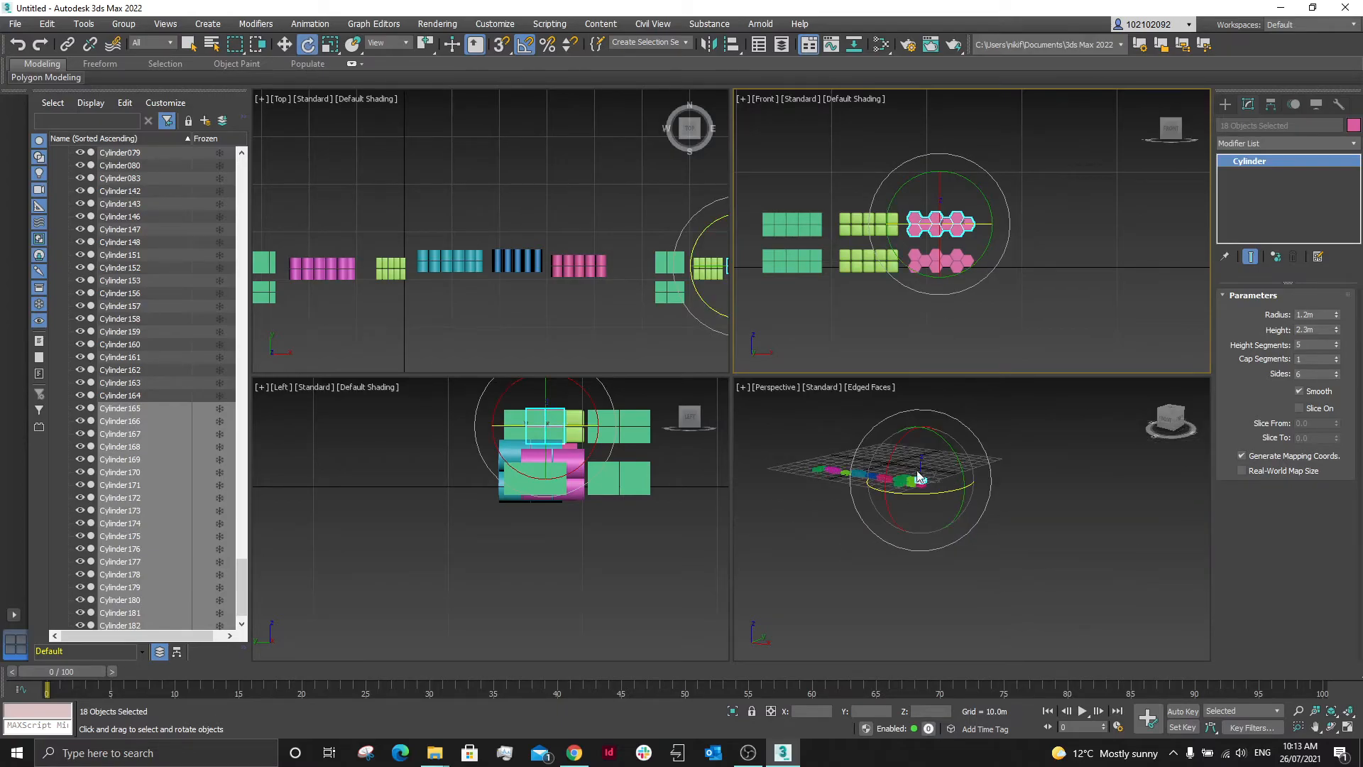
scroll(920, 477, up, 3)
drag(944, 488, 890, 522)
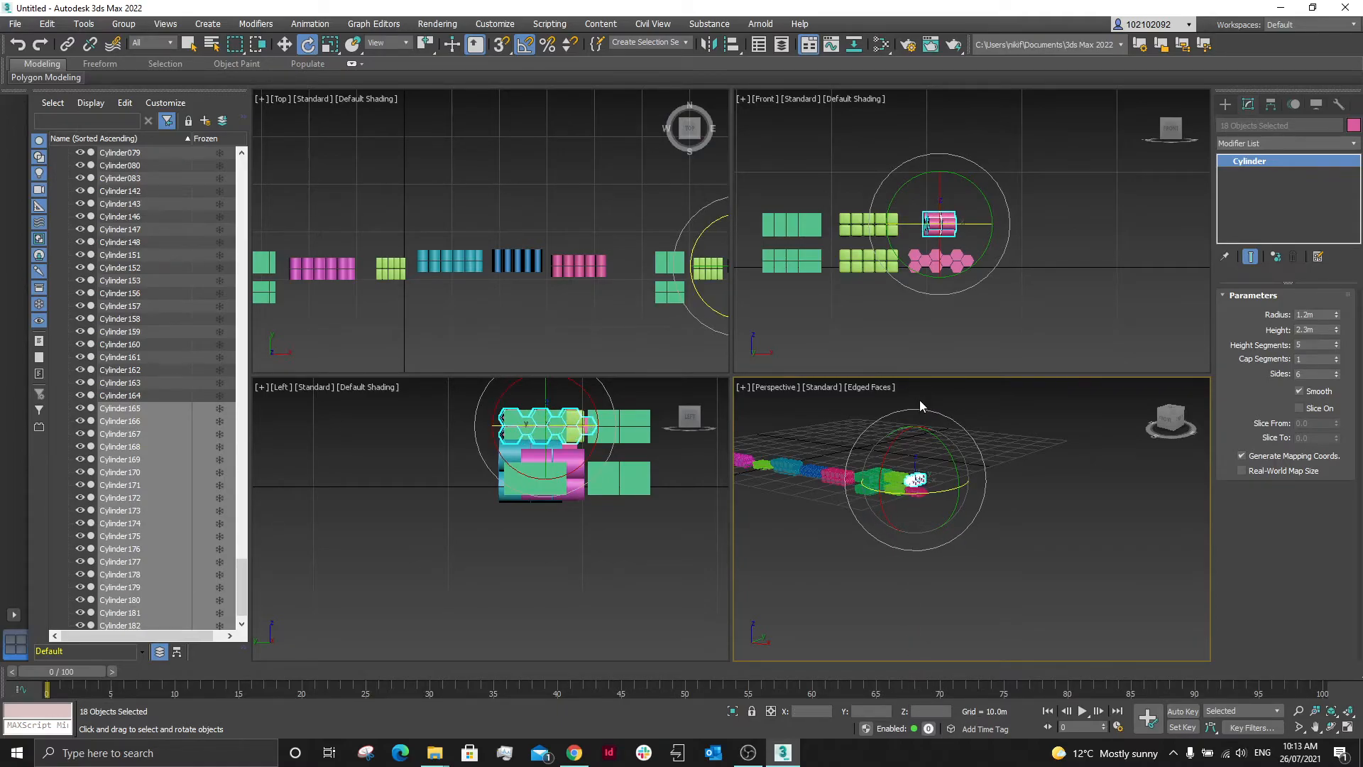
scroll(918, 404, up, 4)
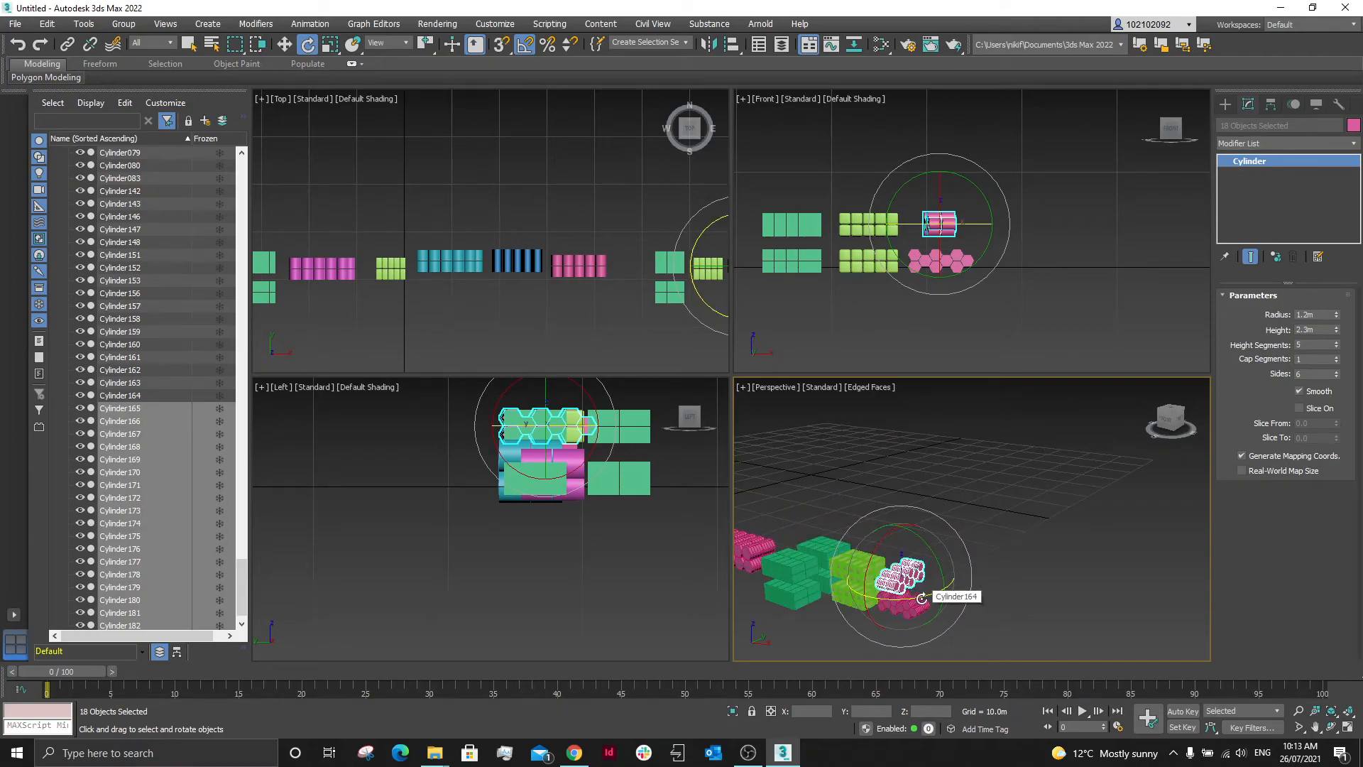
drag(920, 599, 917, 598)
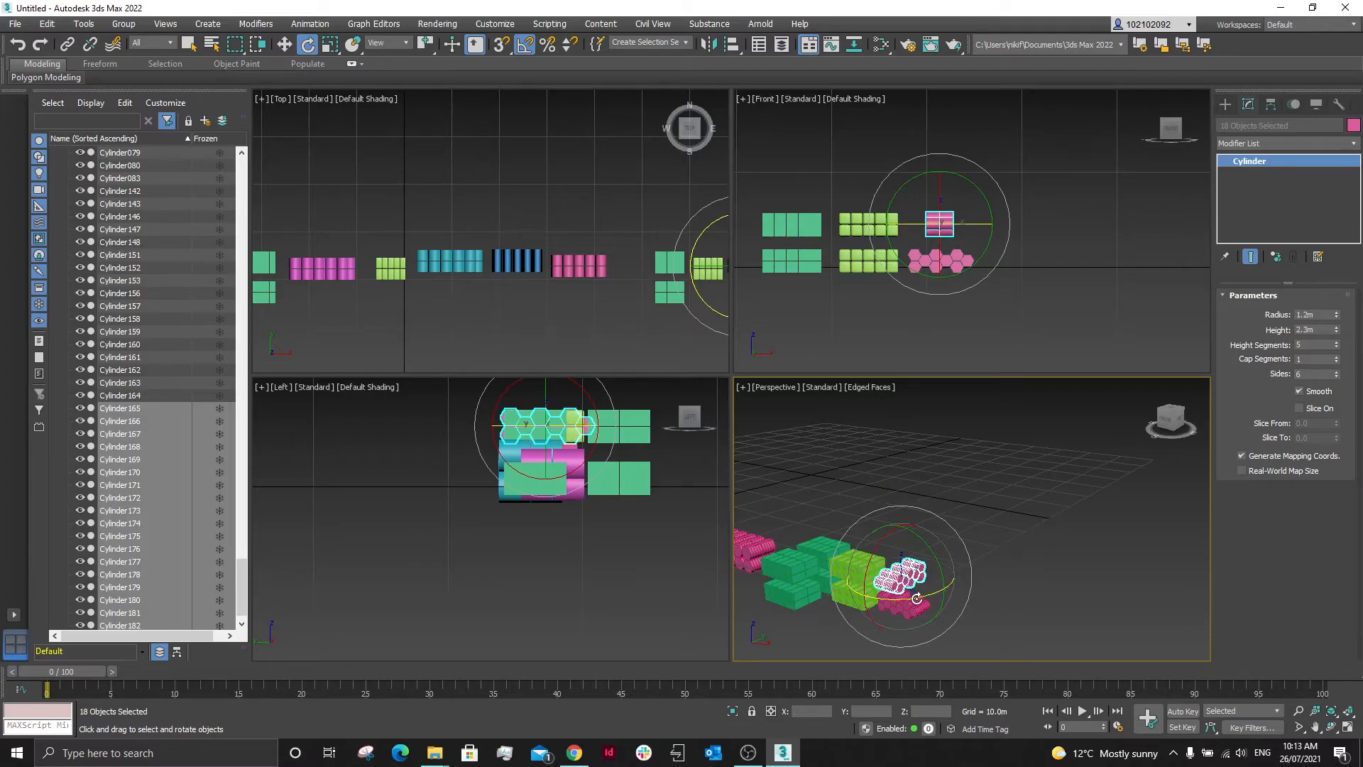
click(895, 481)
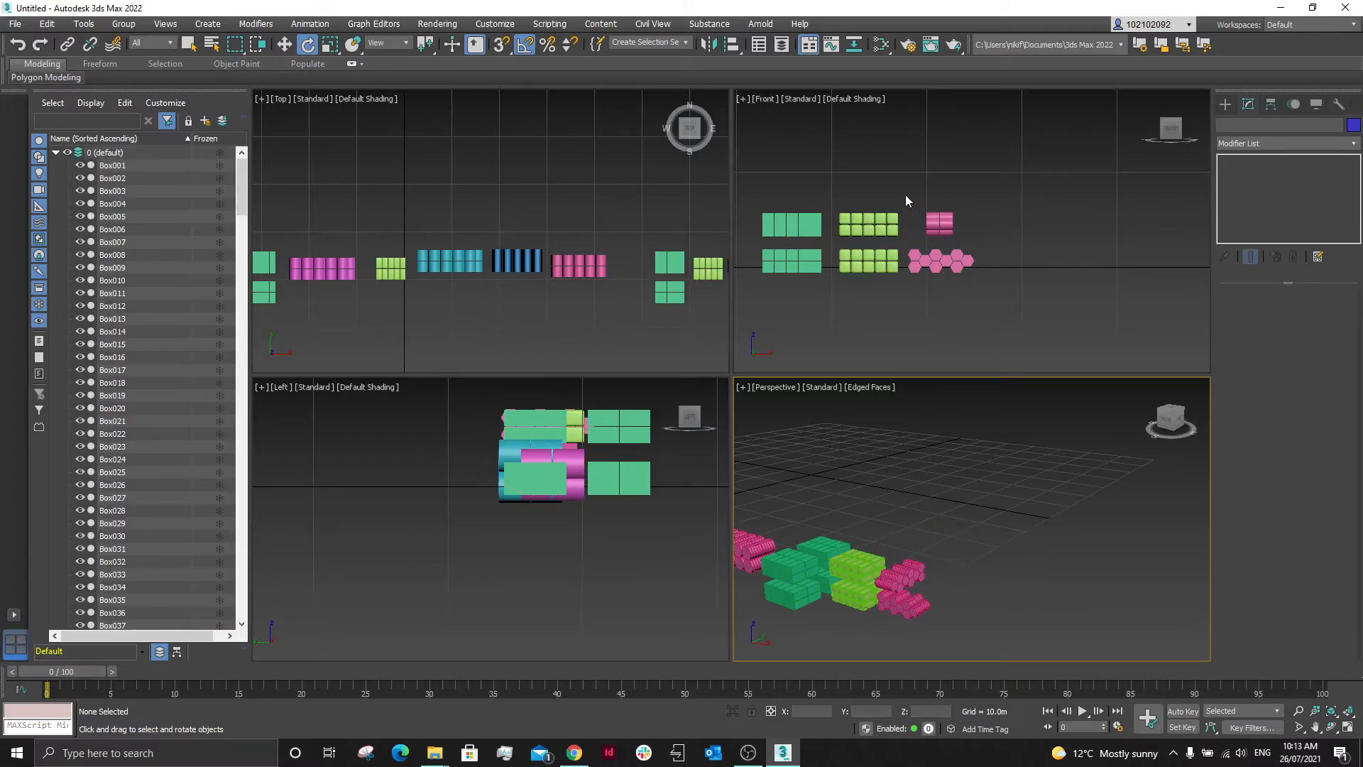
drag(905, 189, 837, 245)
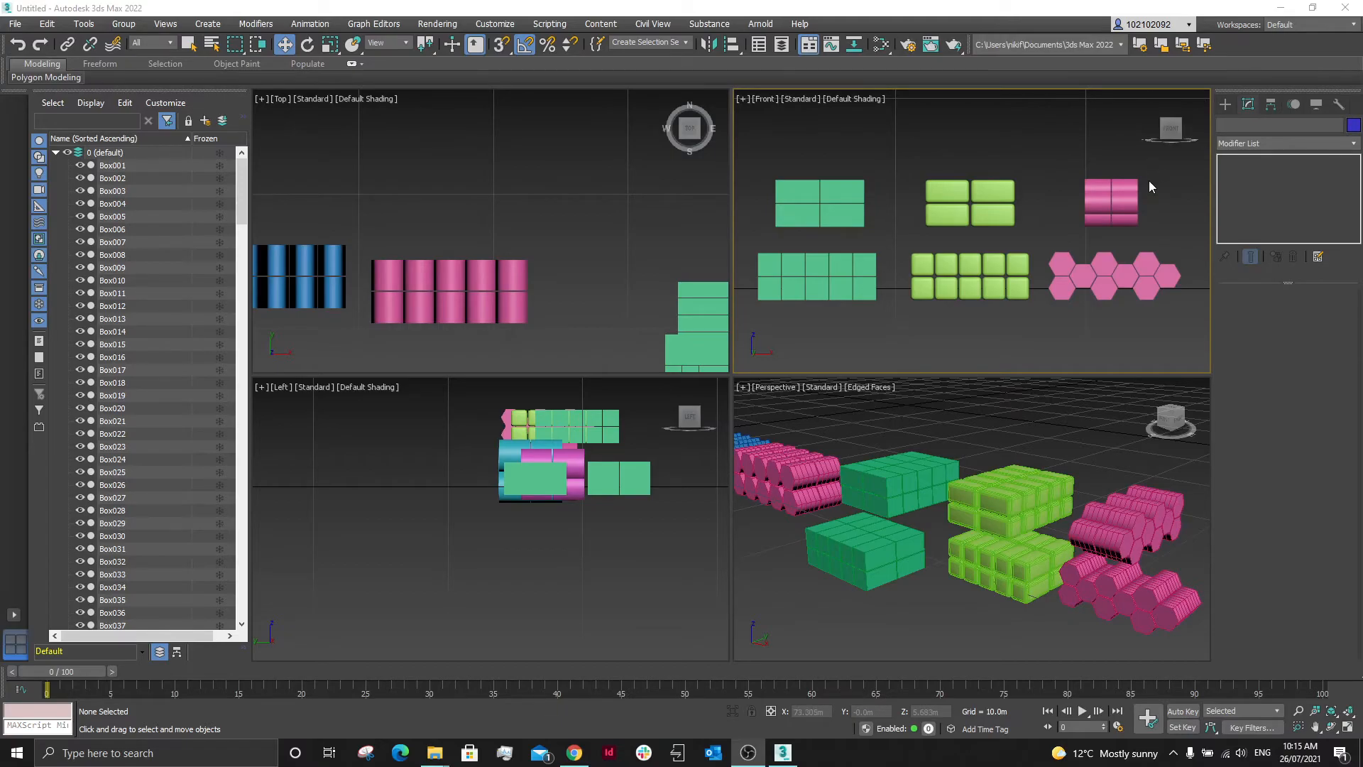
- Delete the rotated pink hexagon array above the original one, keeping the green and lime copies
drag(1145, 175, 1059, 229)
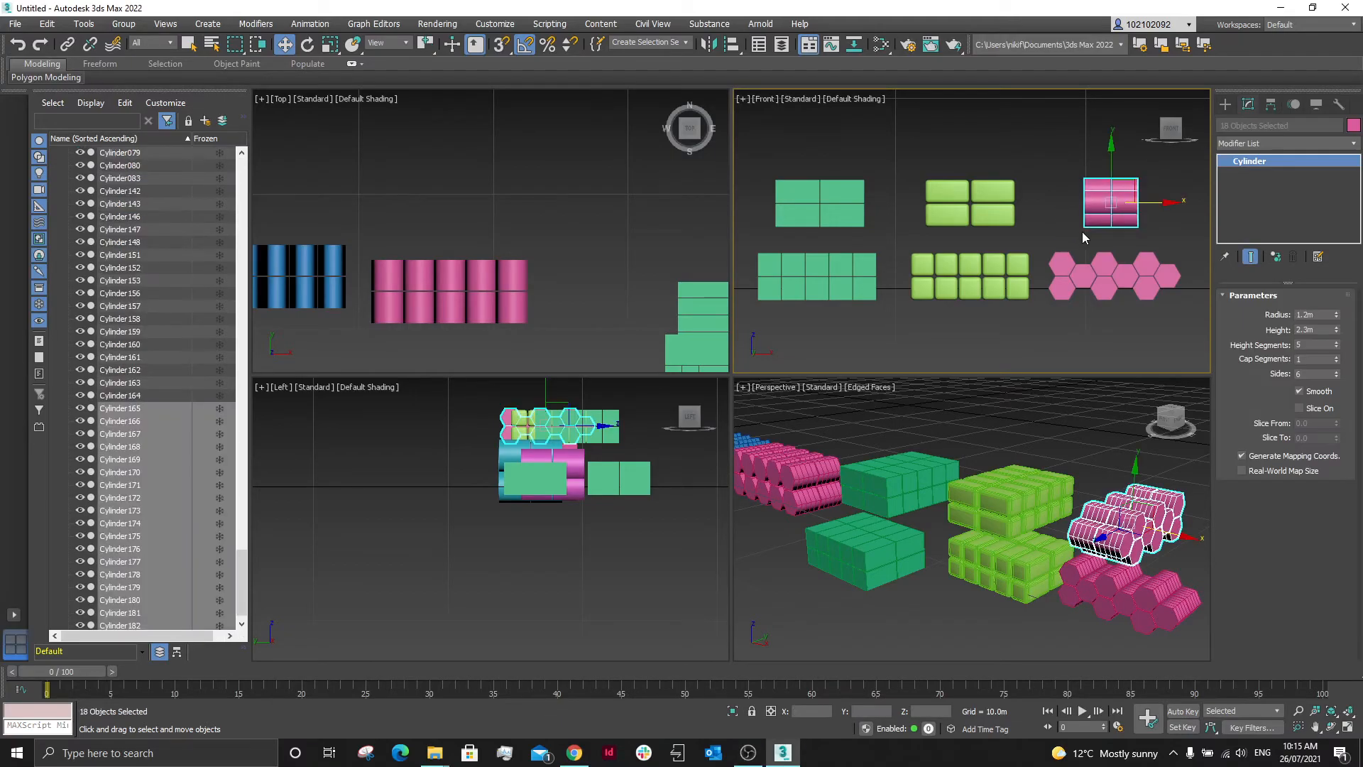
click(1082, 231)
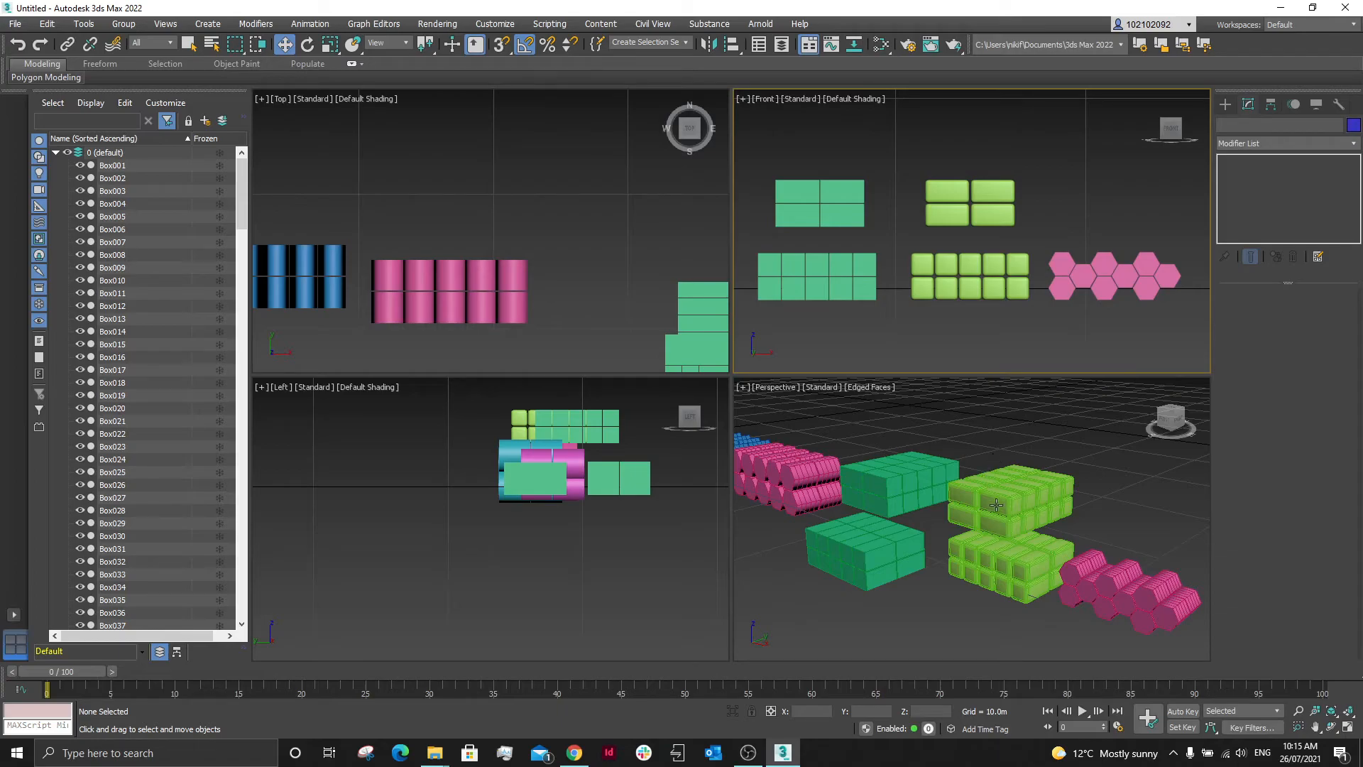
scroll(1035, 514, up, 2)
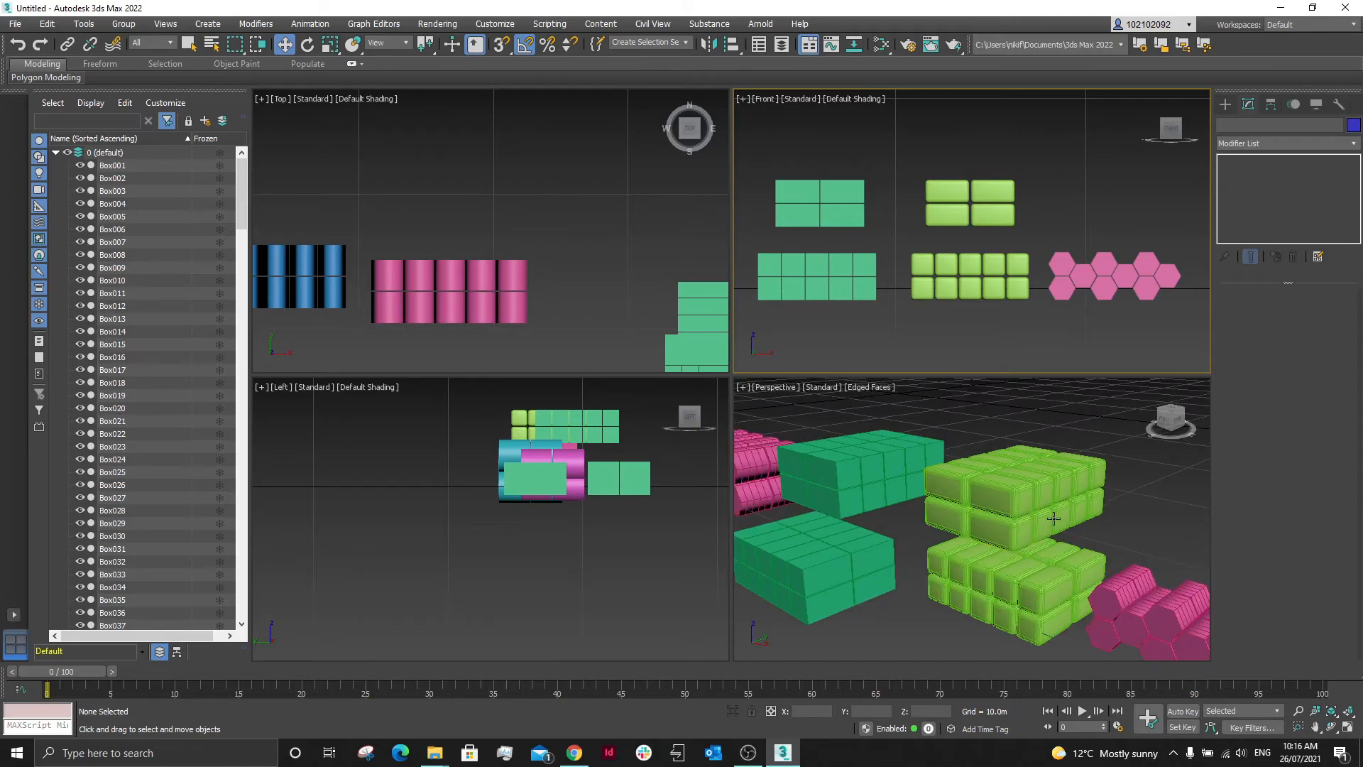